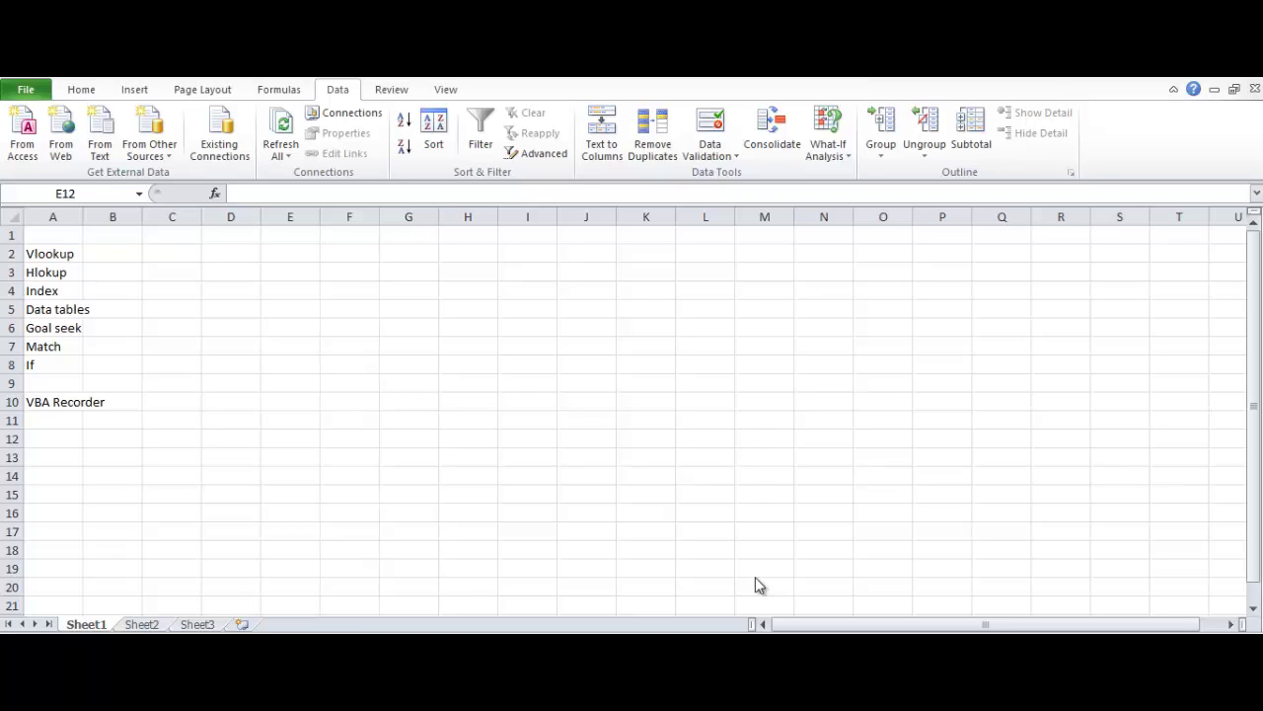
- Enter 1, 2 and 3 in D2:D4 to start the topic numbering
click(230, 258)
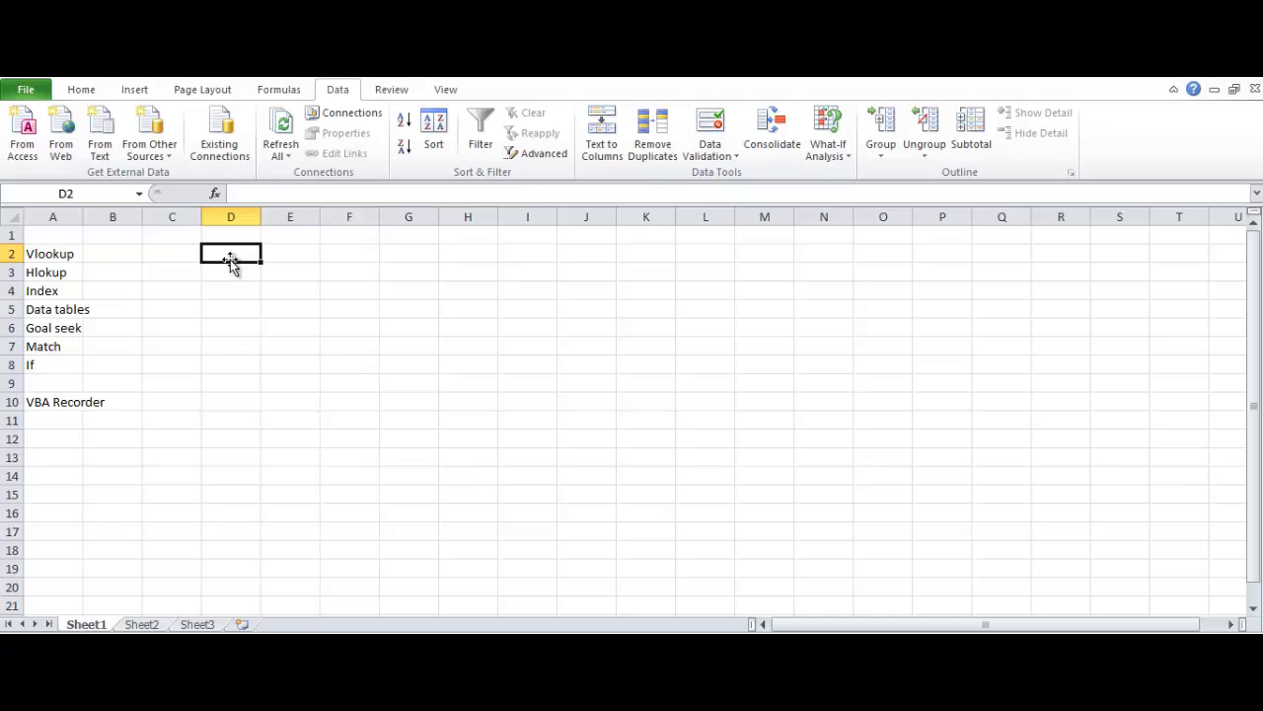
text(1)
key(Return)
text(2)
key(Return)
text(3)
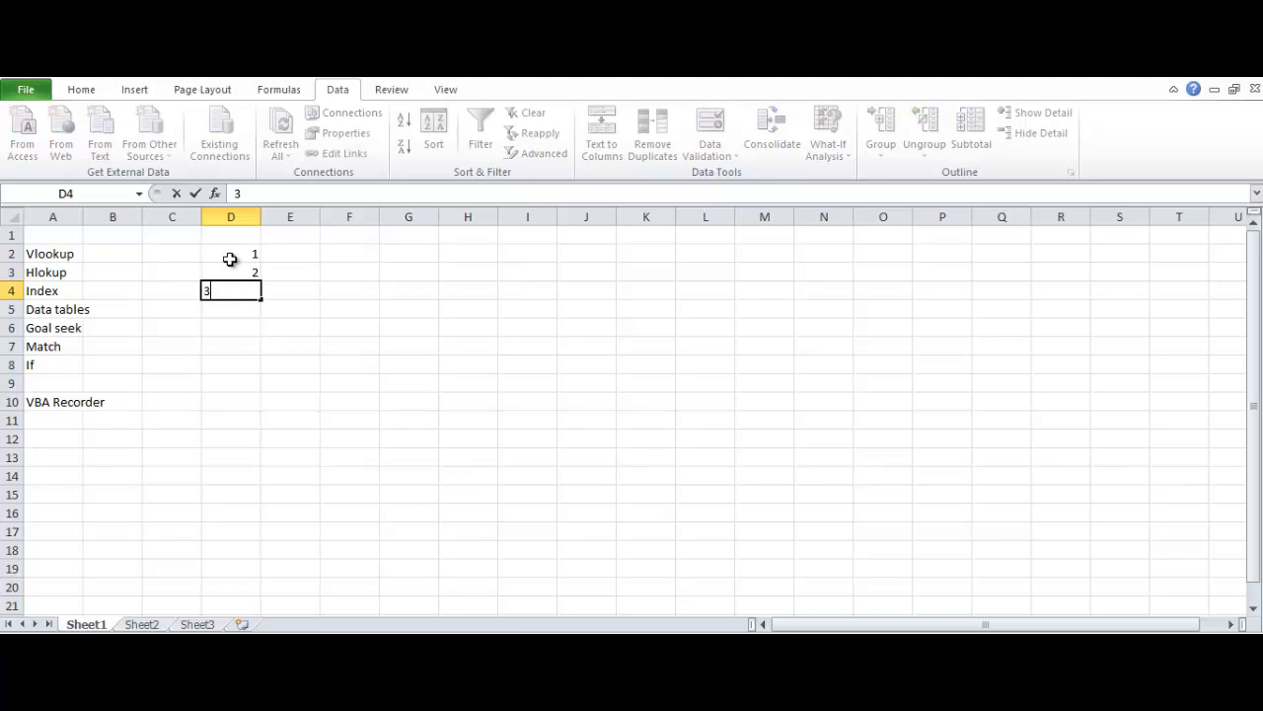
key(Return)
- Extend the number series down to D8 so the topics run 1 through 7
key(Up)
key(Up)
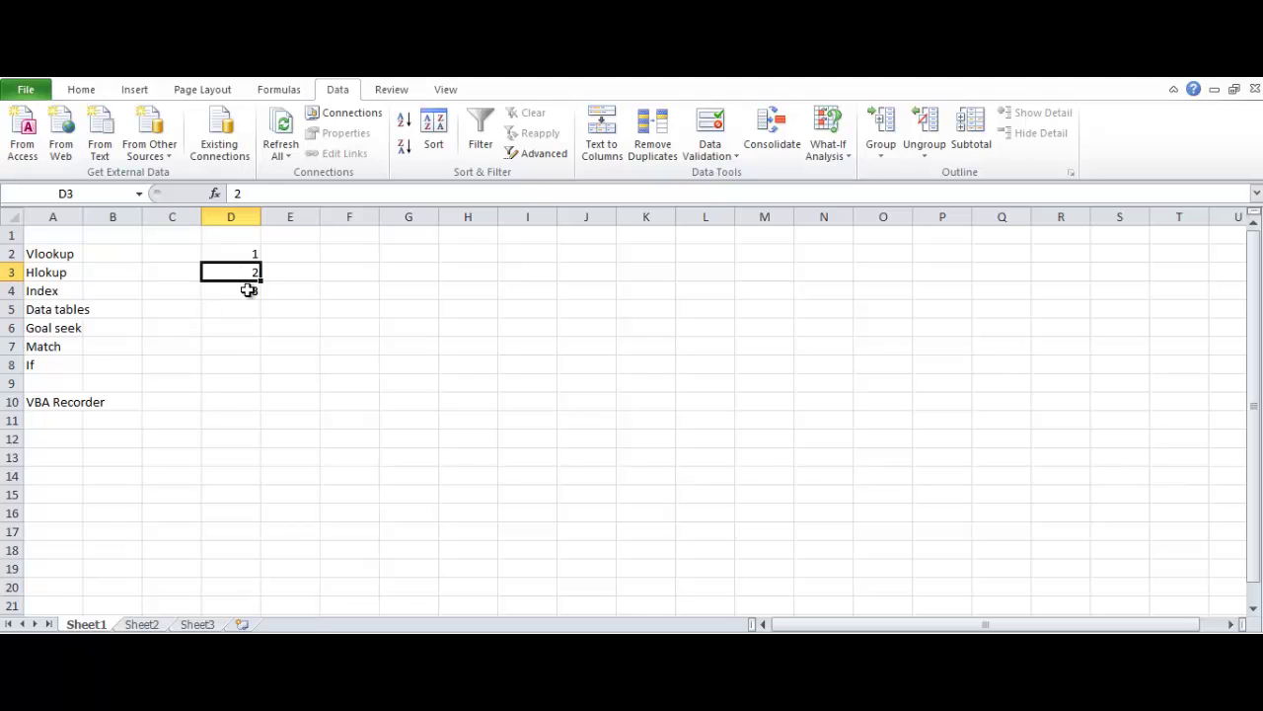
double_click(248, 292)
key(Escape)
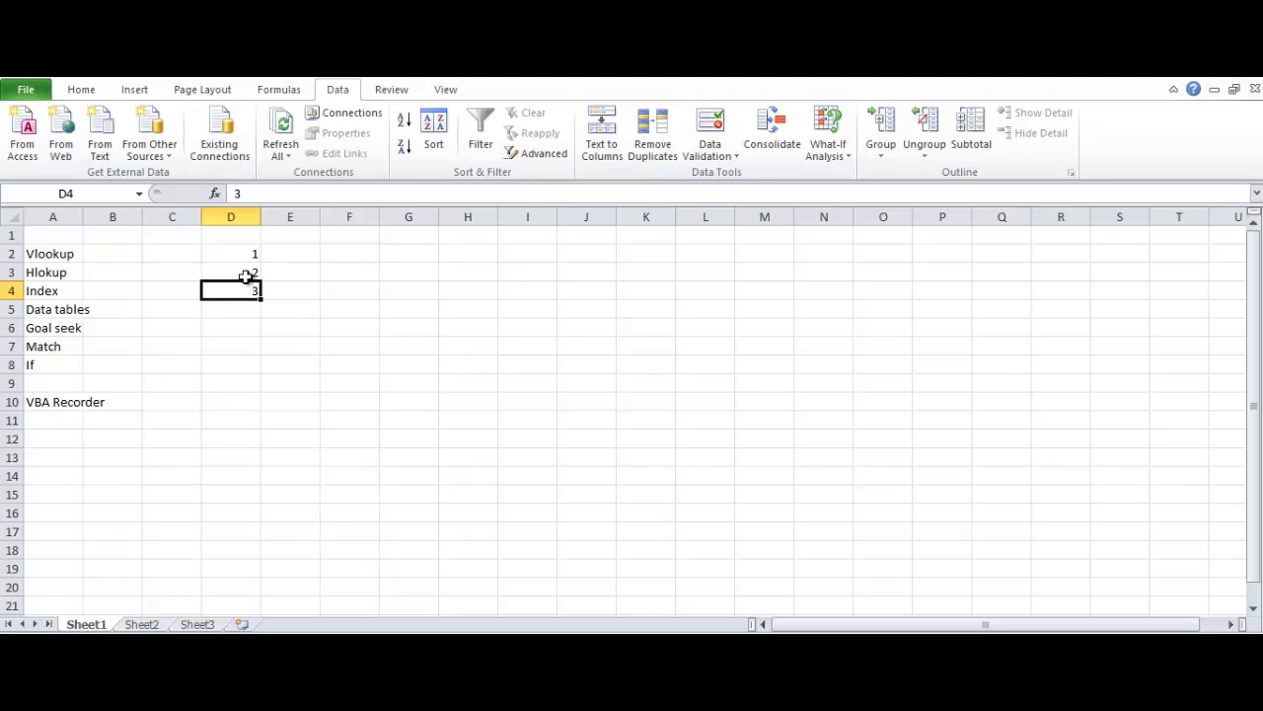
drag(245, 276, 257, 373)
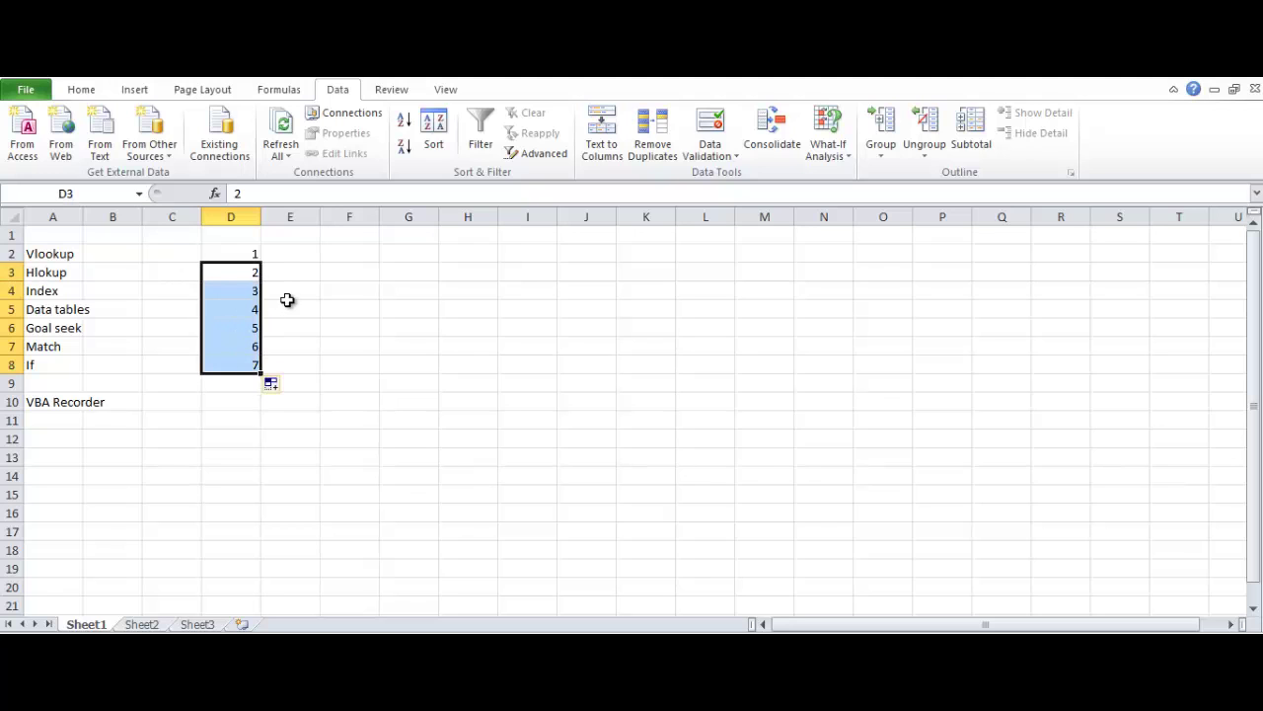
click(301, 246)
click(248, 235)
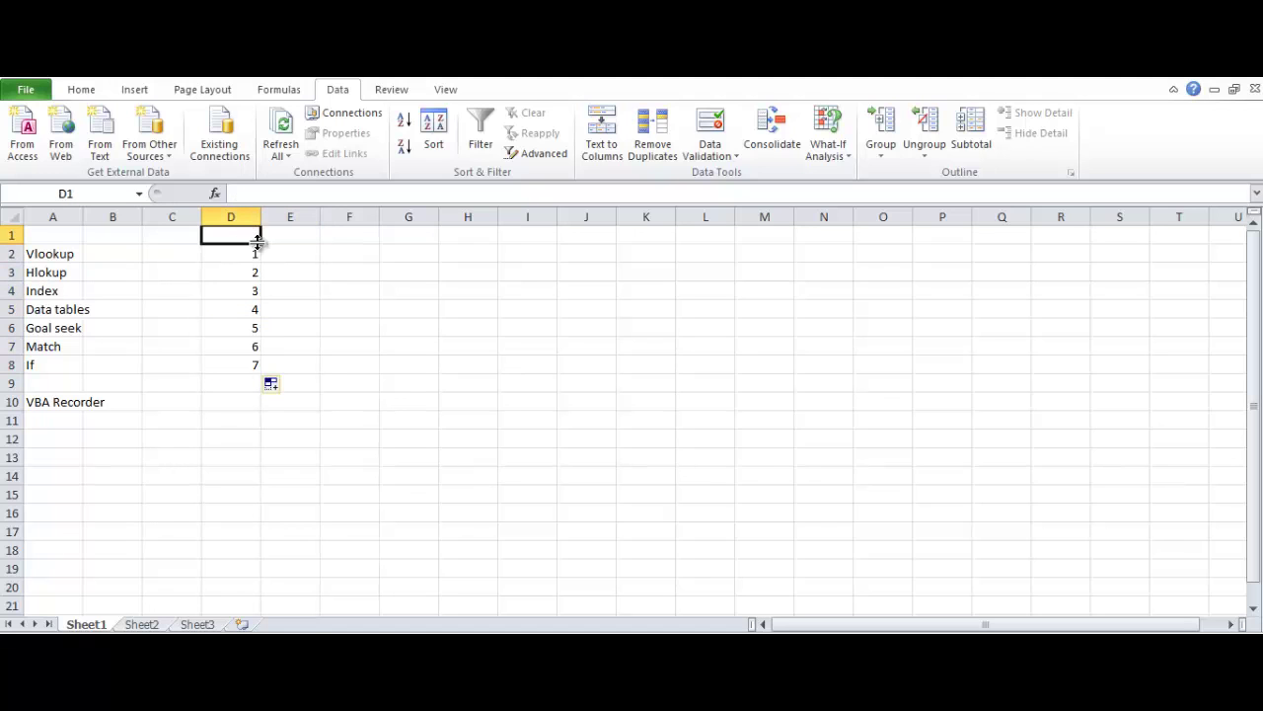
- Add the headings S No in D1 and Name in E1
text(Sno)
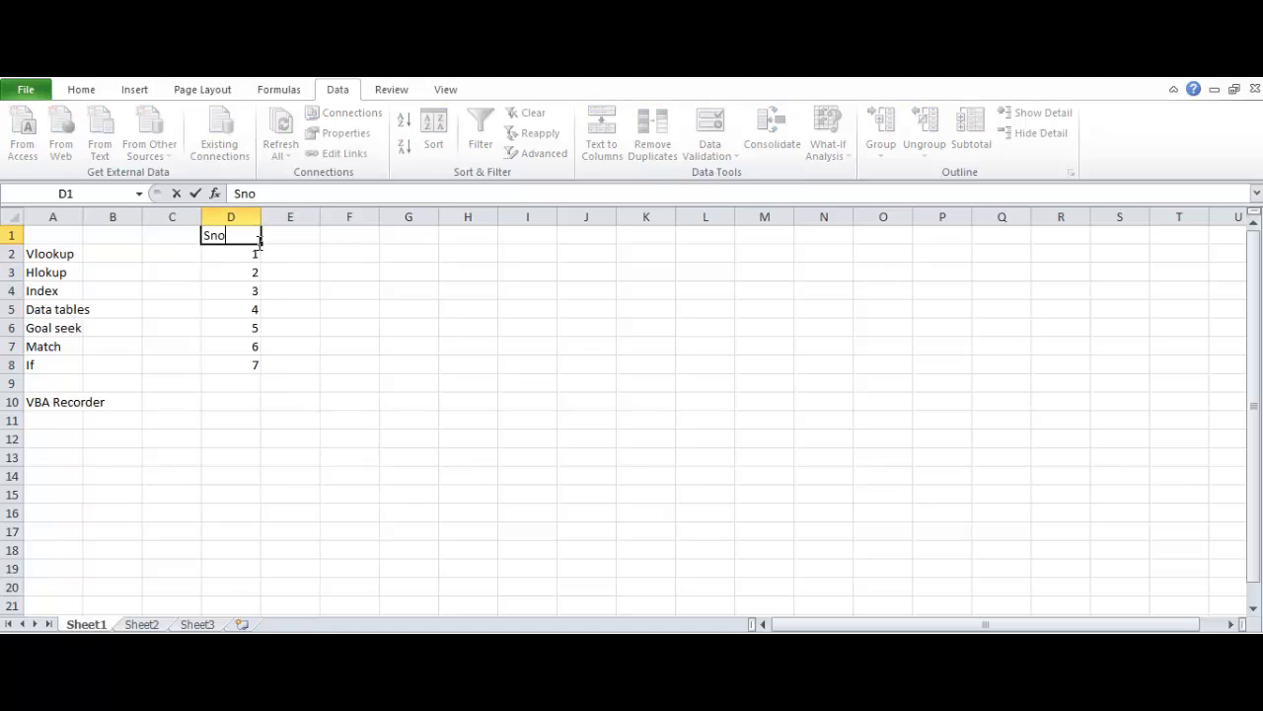
key(BackSpace)
key(BackSpace)
text(No)
key(Return)
key(Right)
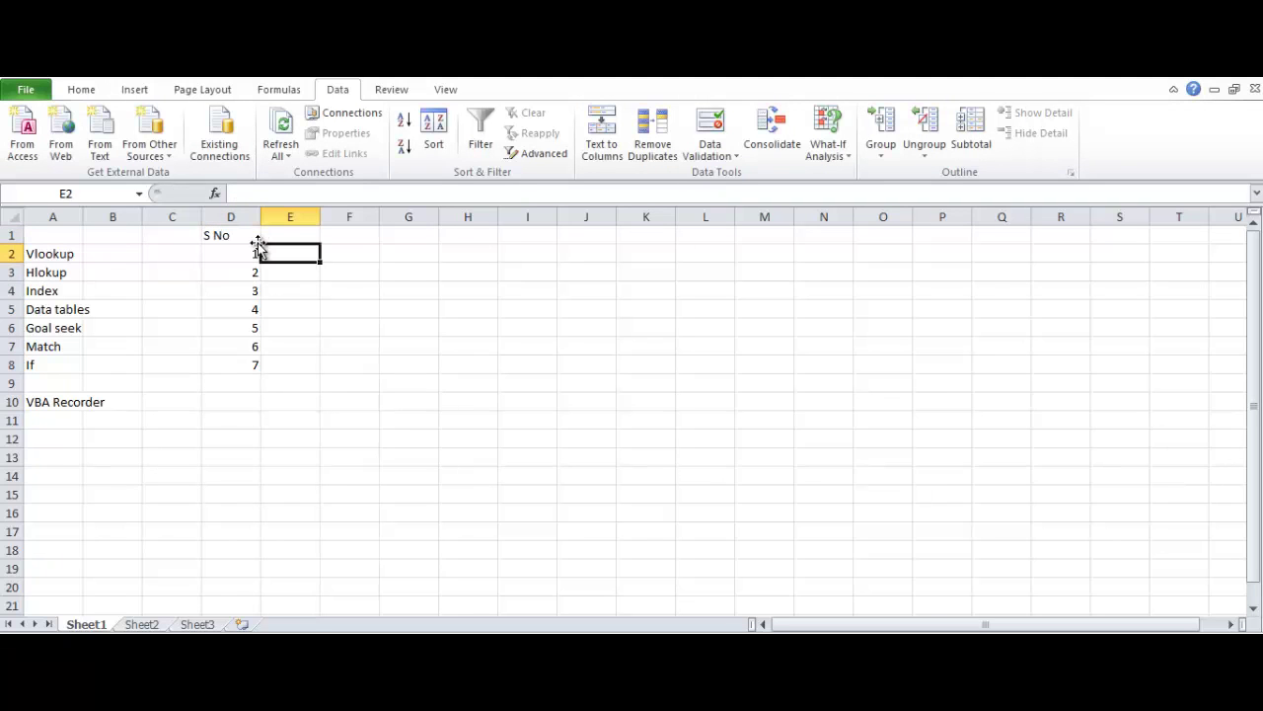
key(Up)
text(Na)
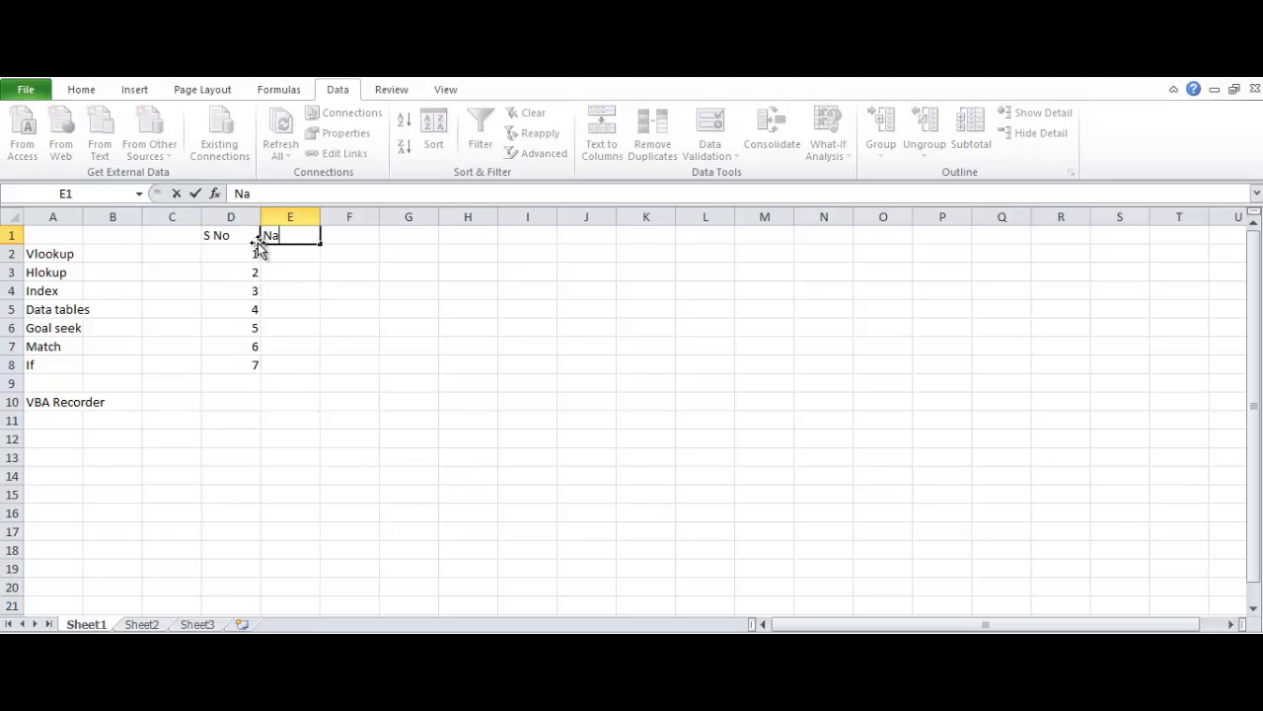
text(me)
key(Return)
- Enter the names ram, shiv and vishnu in E2:E4
text(ram)
key(Return)
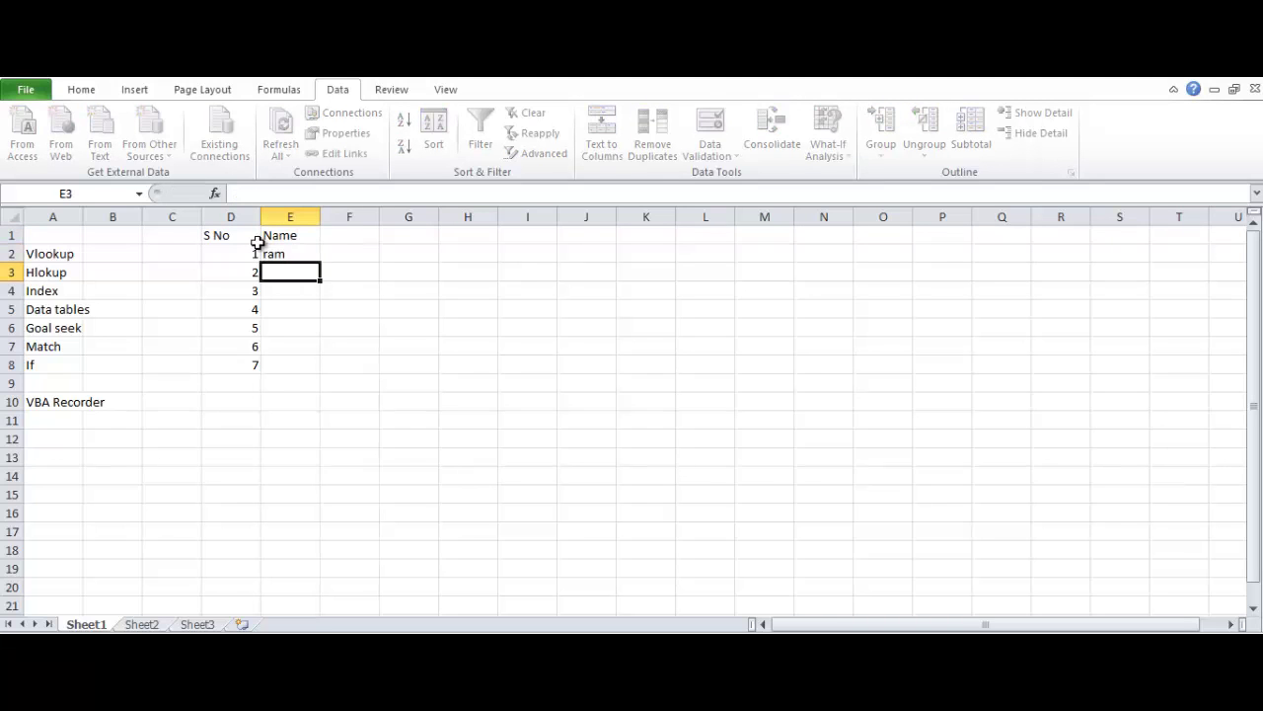
text(shiv)
key(Return)
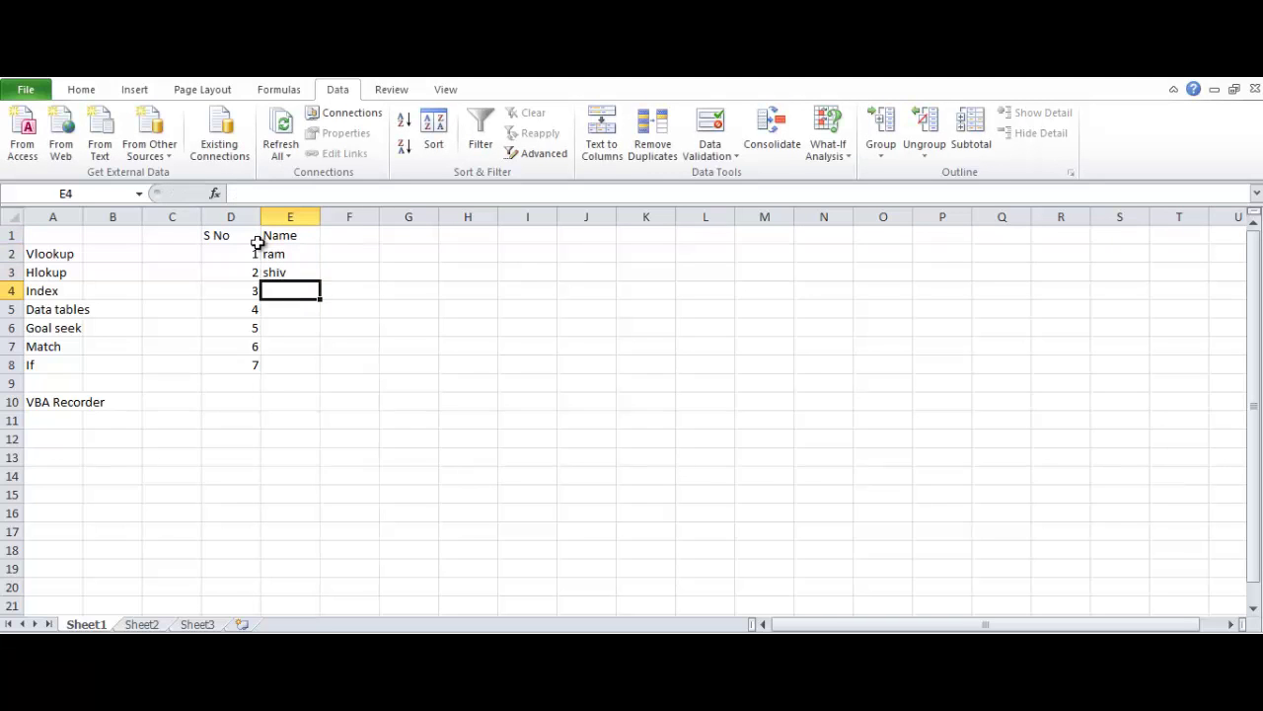
text(vishnu)
key(Return)
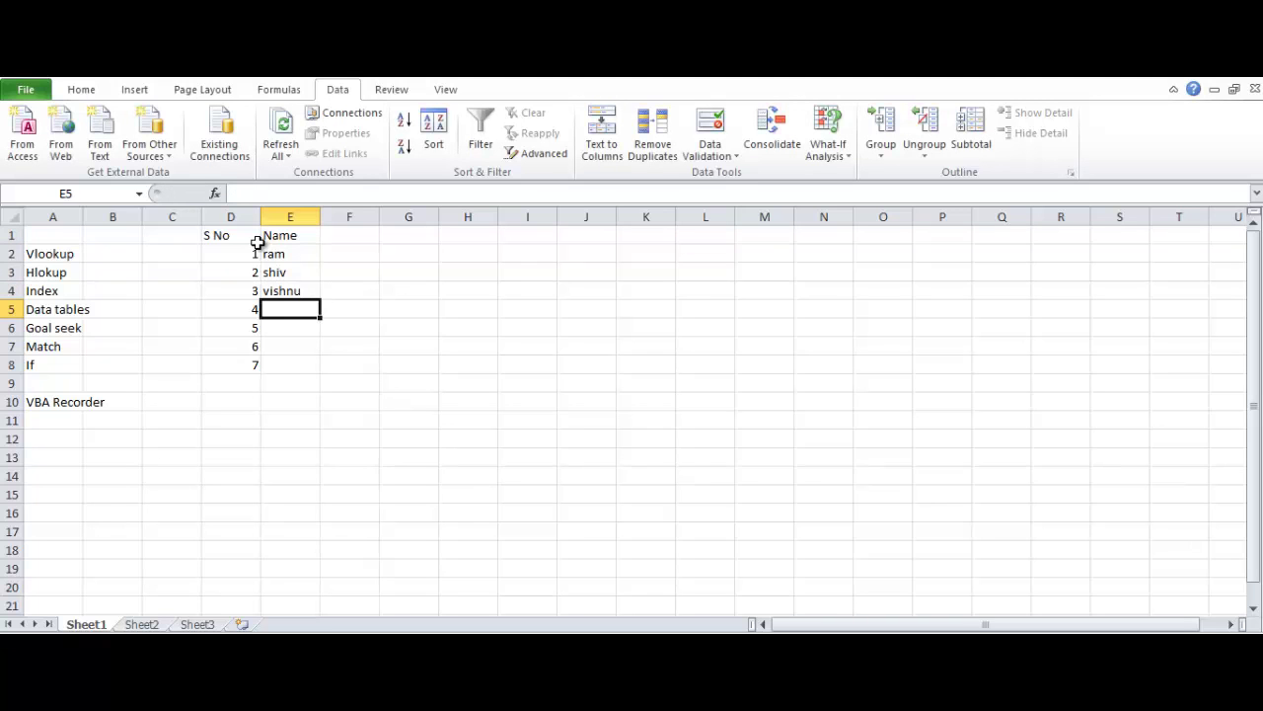
key(Up)
key(Up)
key(F2)
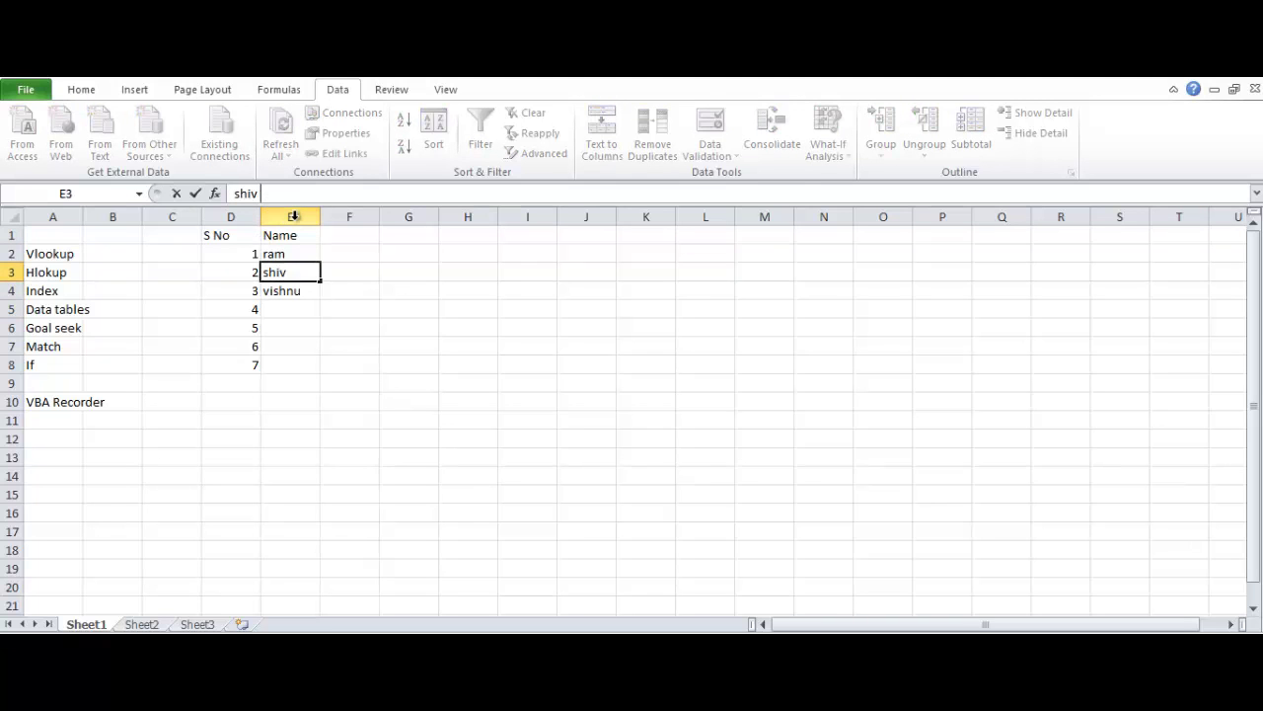
key(Return)
key(Return)
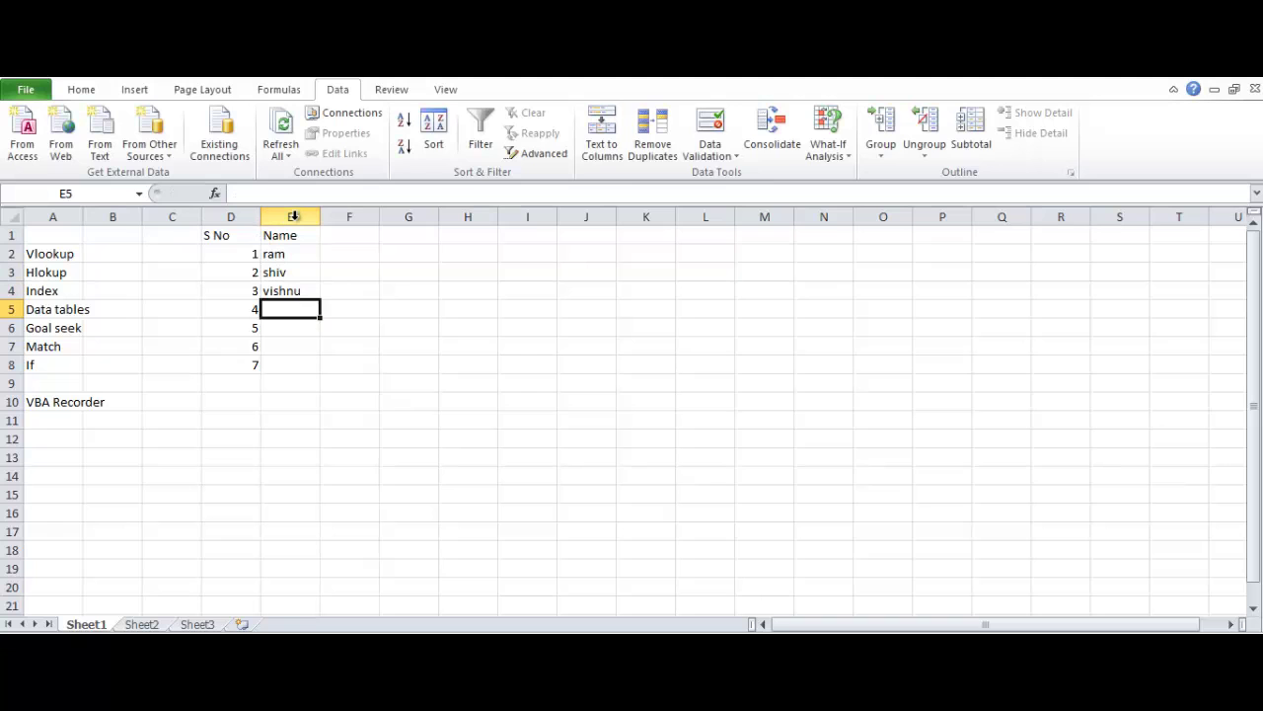
- Enter the names mahadev, ganesh, krishna and govind in E5:E8
text(mahadev)
key(Return)
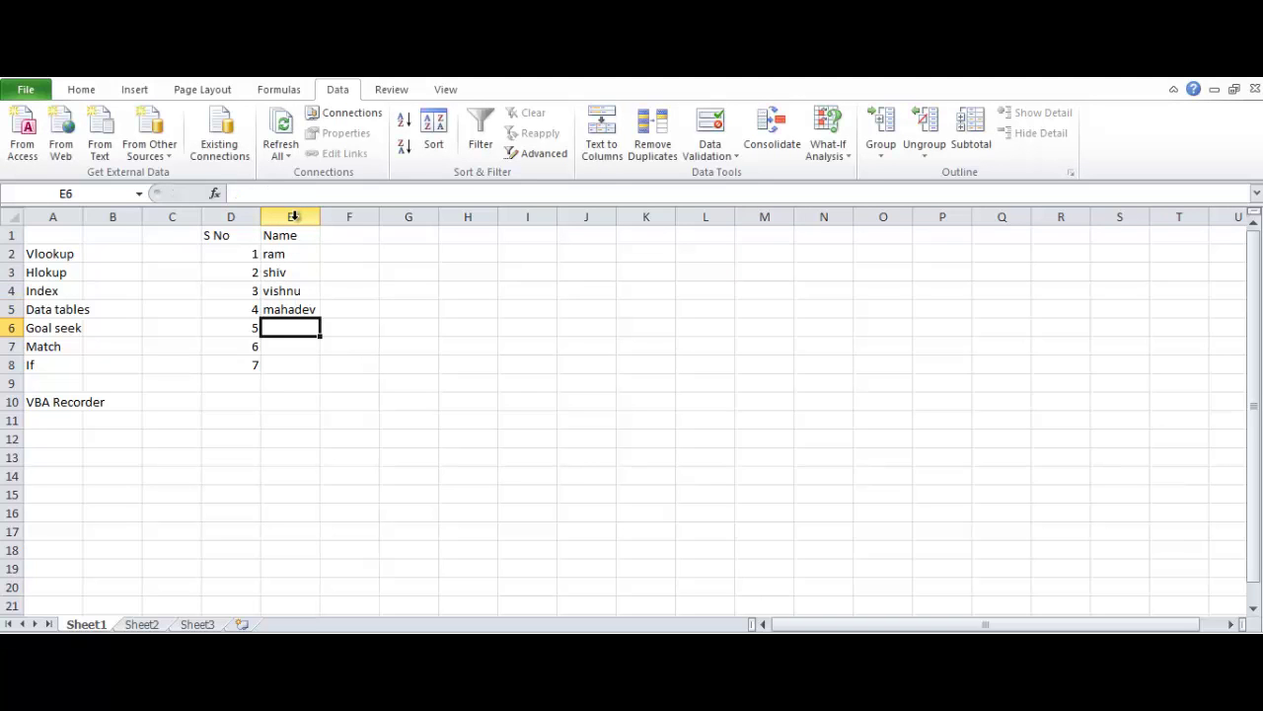
text(ganesh)
key(Return)
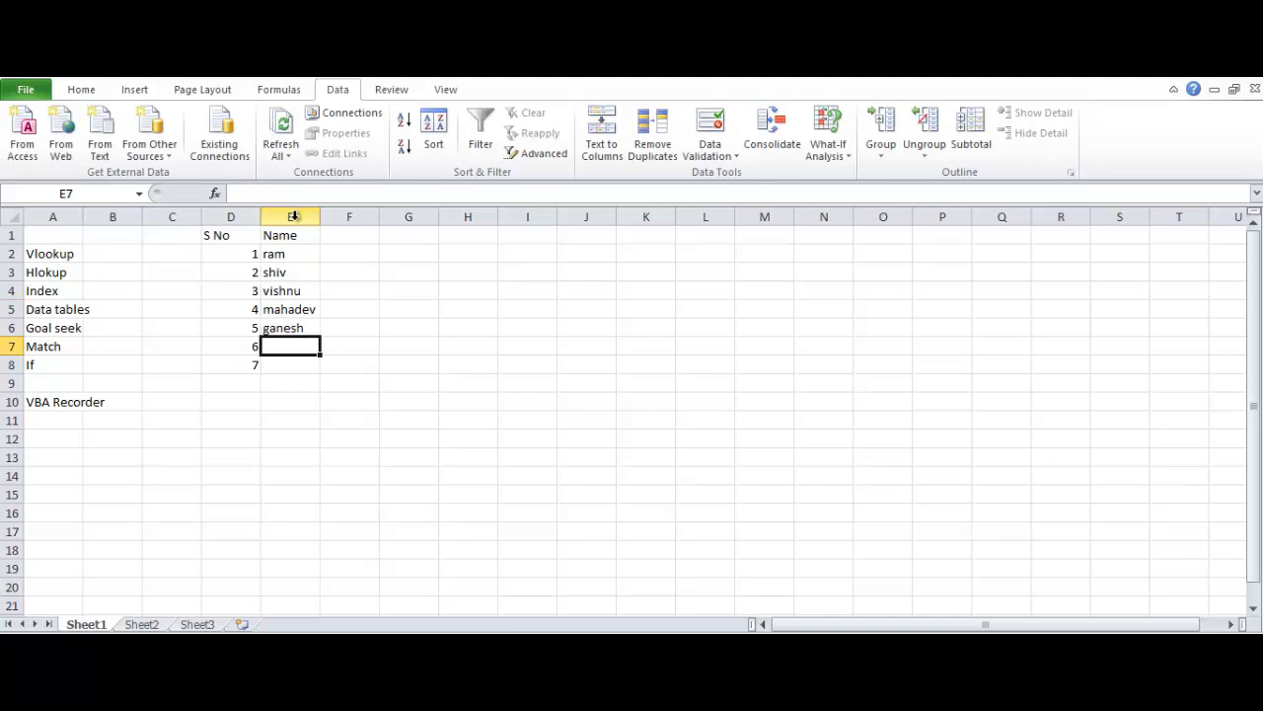
text(krishna)
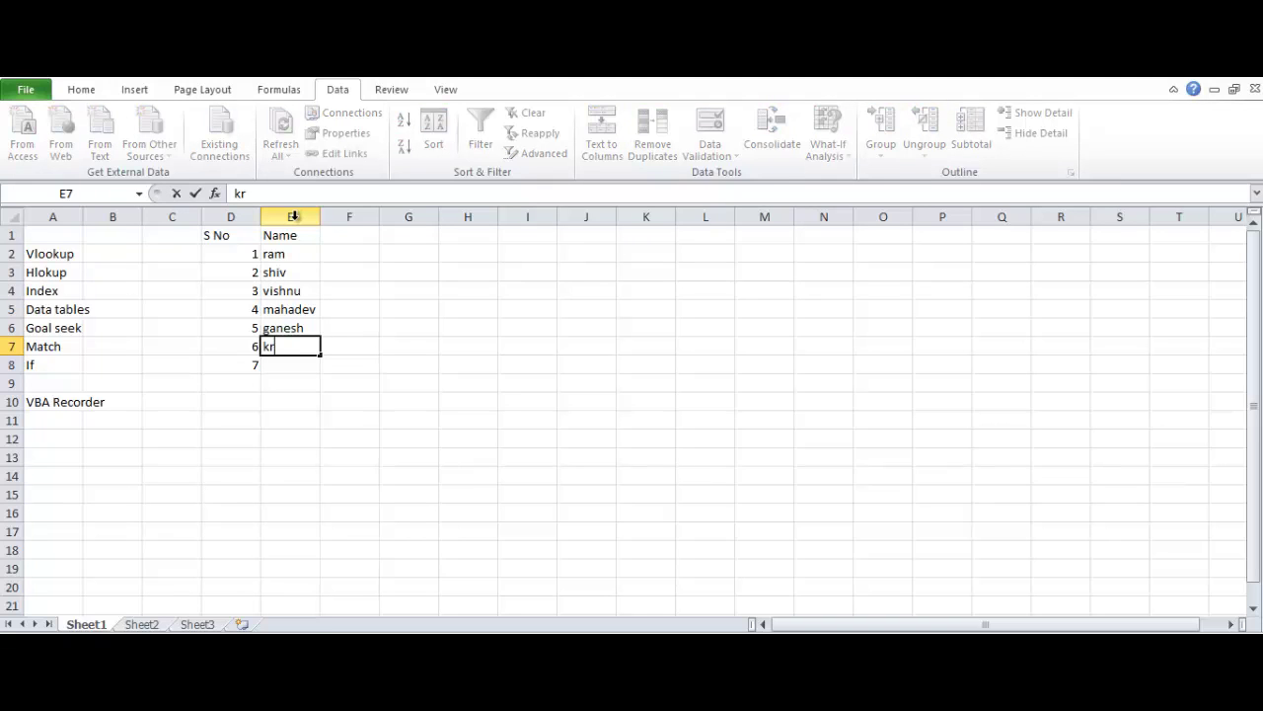
key(Return)
text(govind)
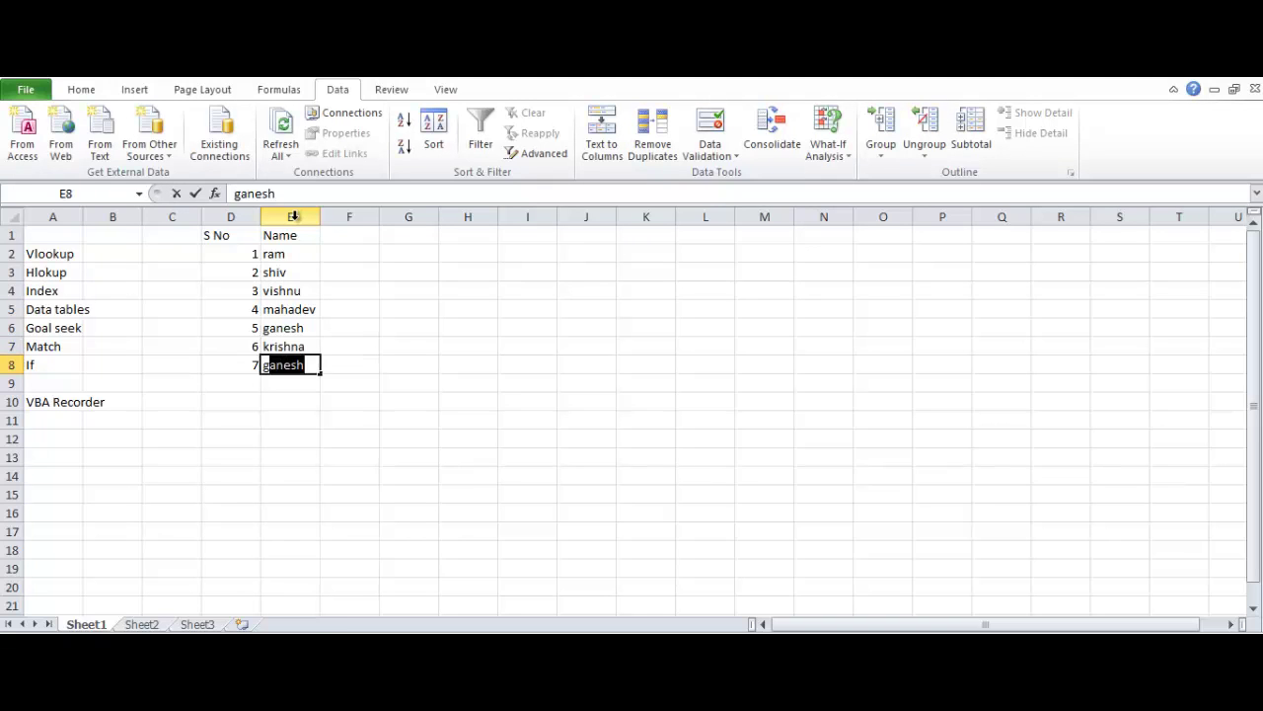
key(Return)
key(Up)
key(Up)
key(Up)
key(Up)
key(Up)
key(Up)
key(Up)
key(Up)
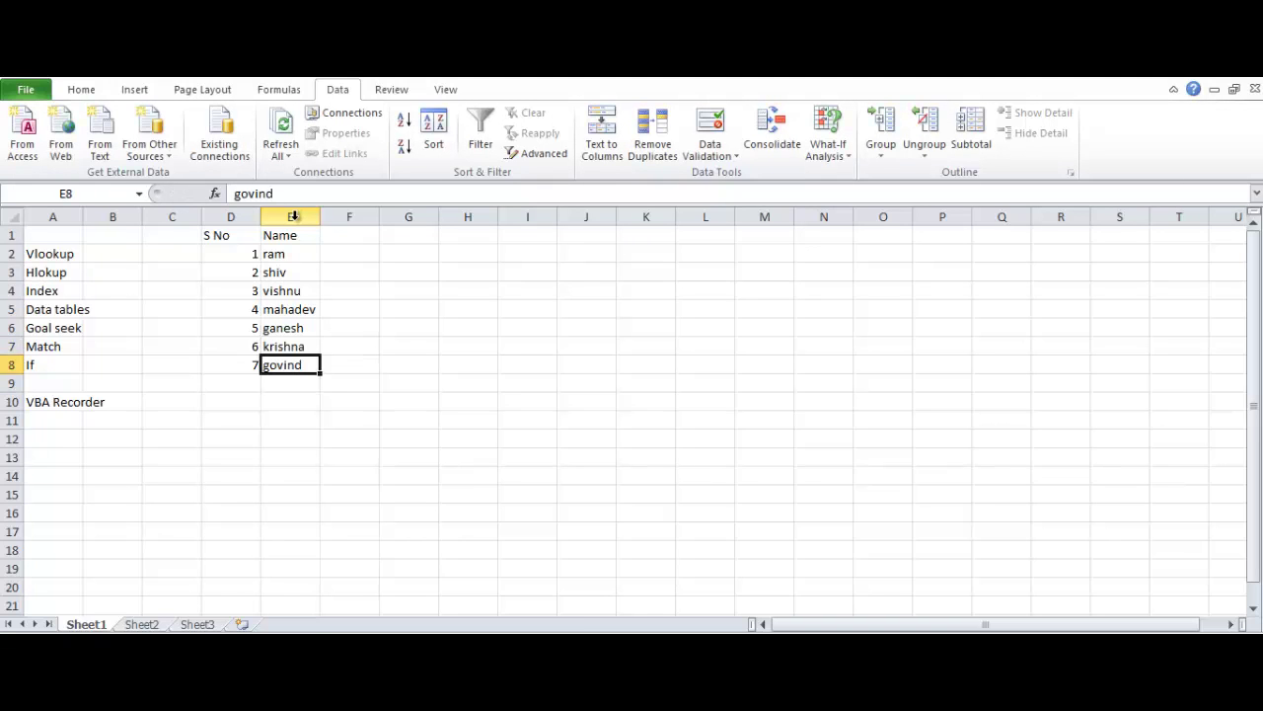
key(Right)
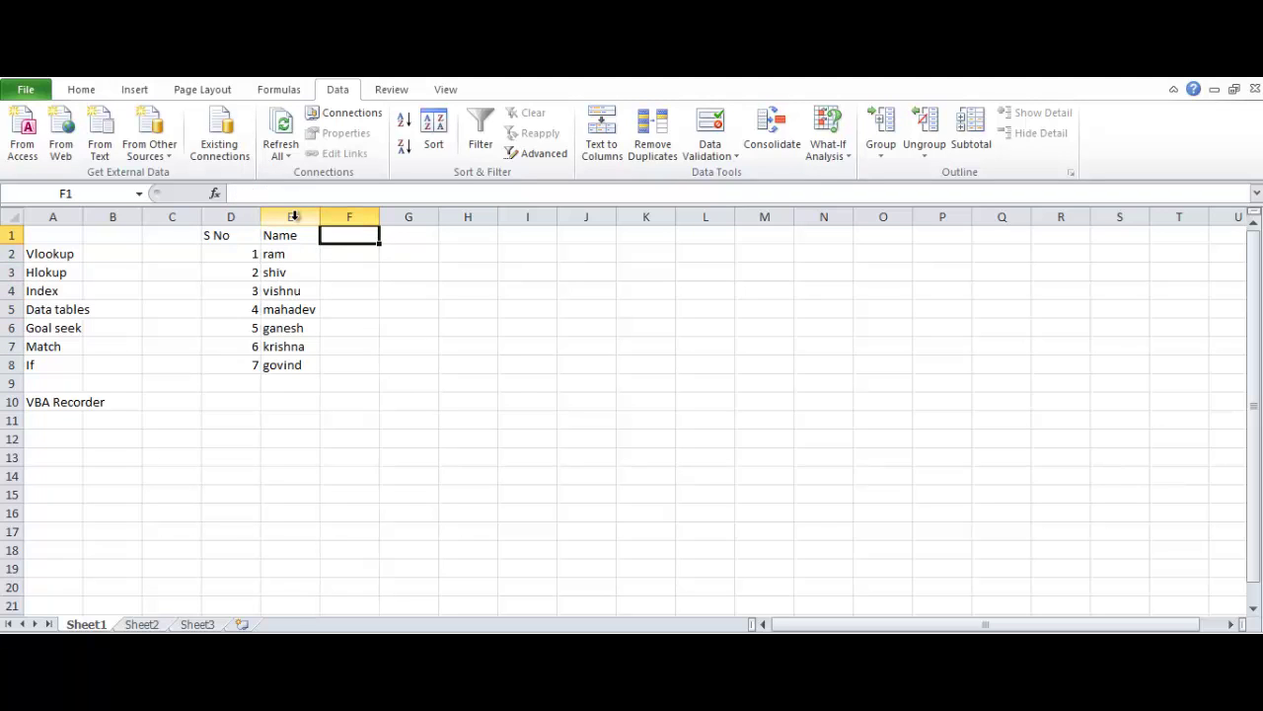
- Head column F with Job and enter Finance, manag and finance below it
text(Job)
key(Return)
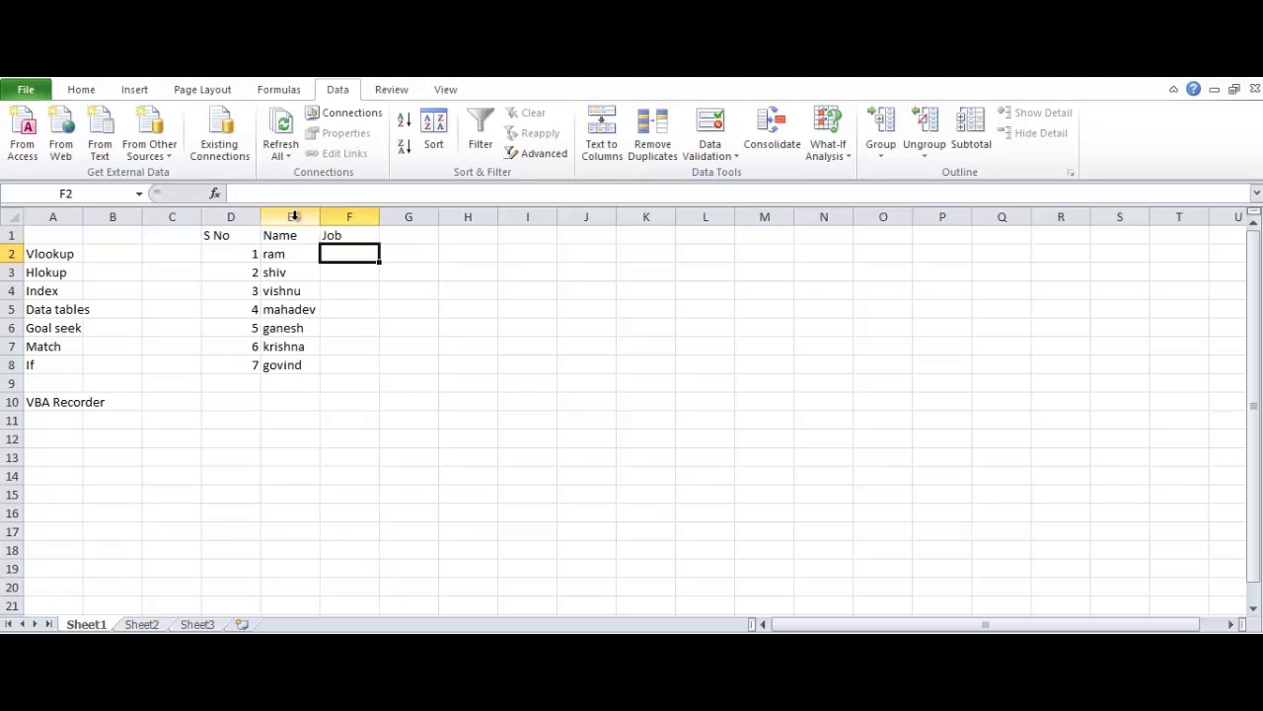
text(Finance)
key(Return)
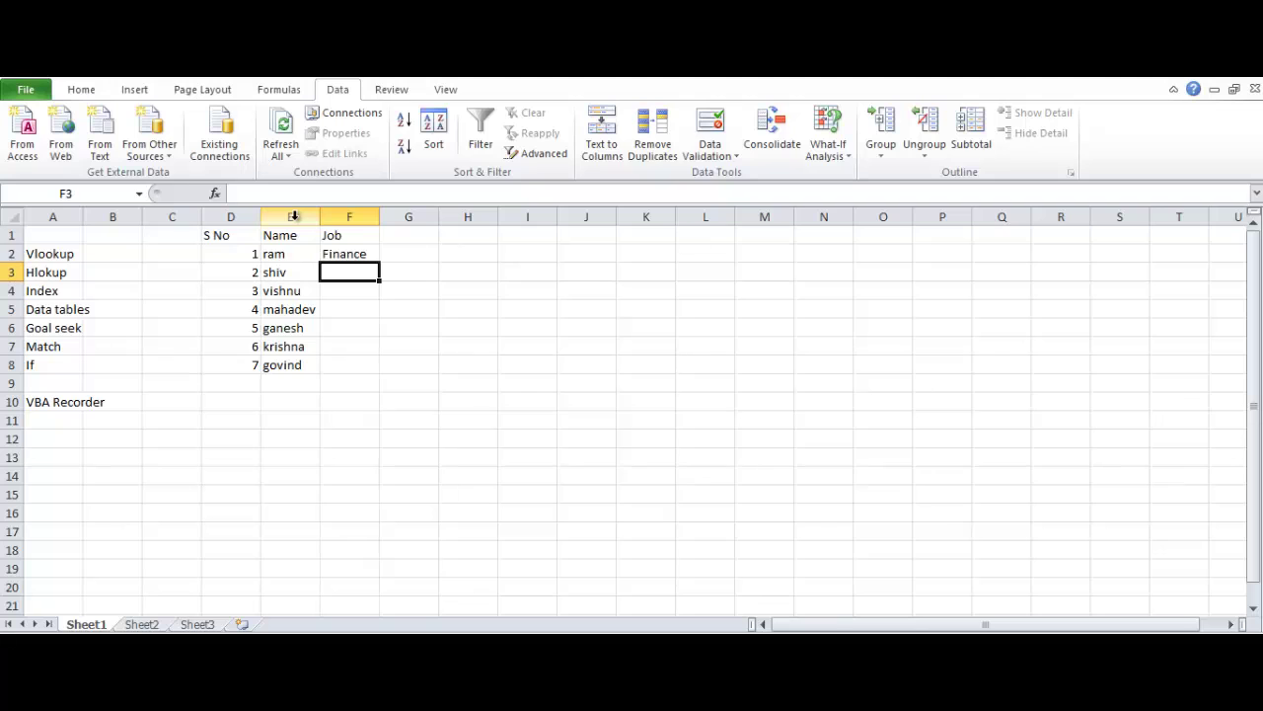
text(C)
key(BackSpace)
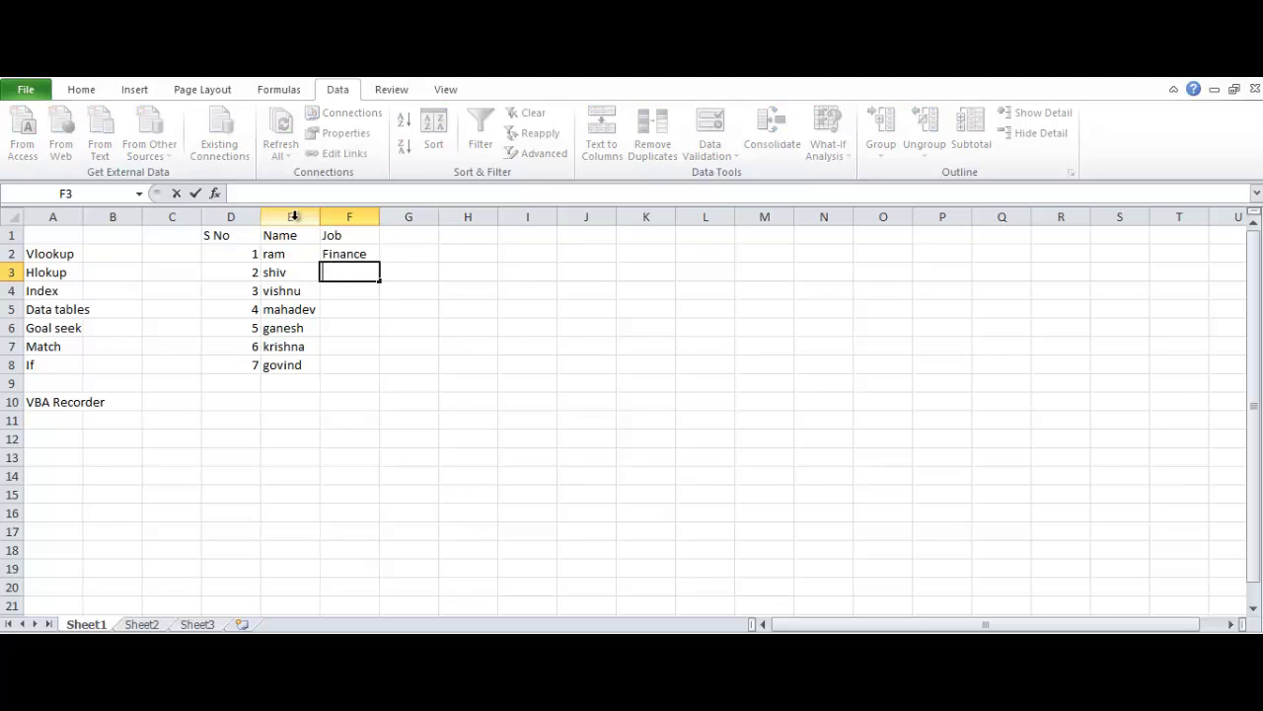
text(manag)
key(Return)
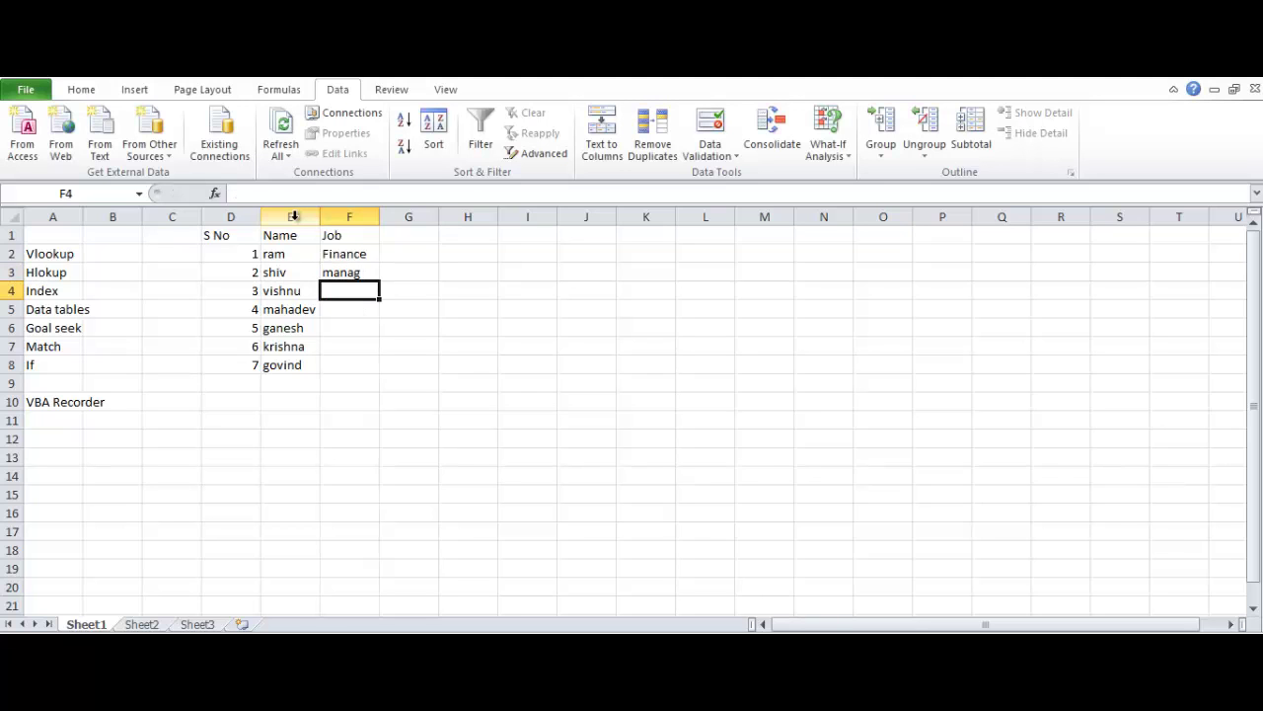
text(finance)
key(Return)
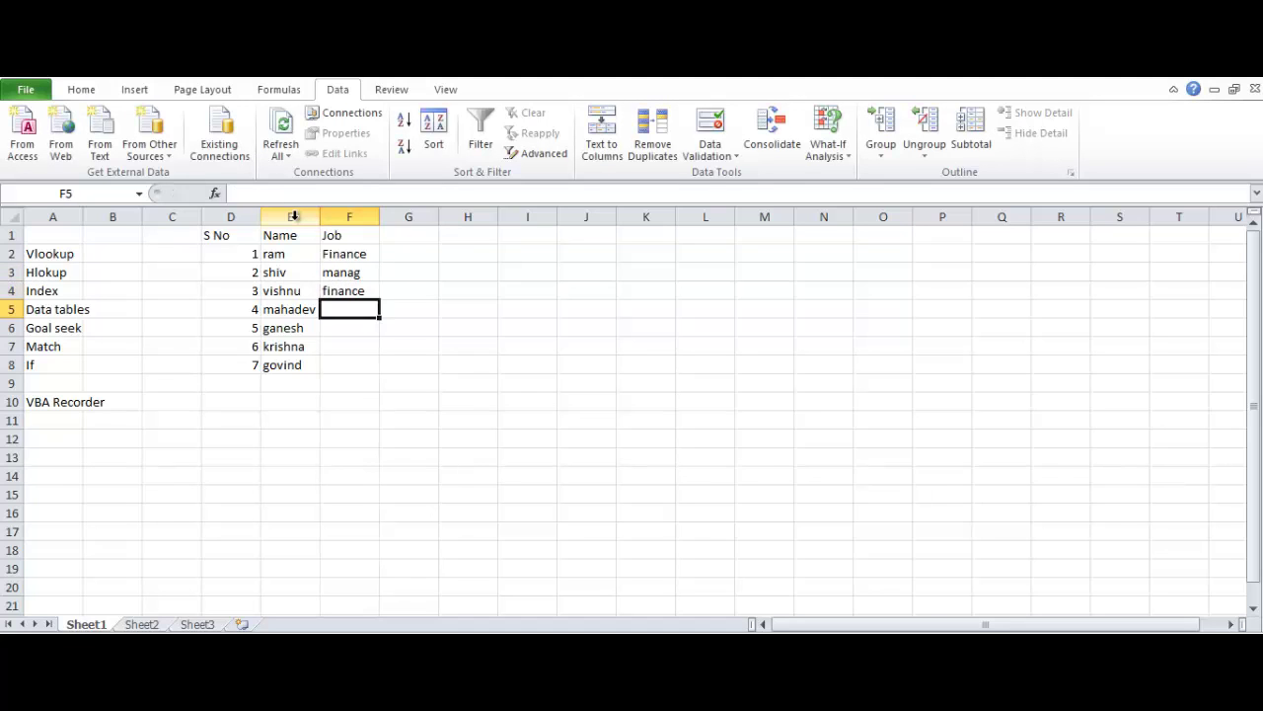
- Fill the remaining jobs manag, execution, marketing and marketing, then return to D1
text(manag)
key(Return)
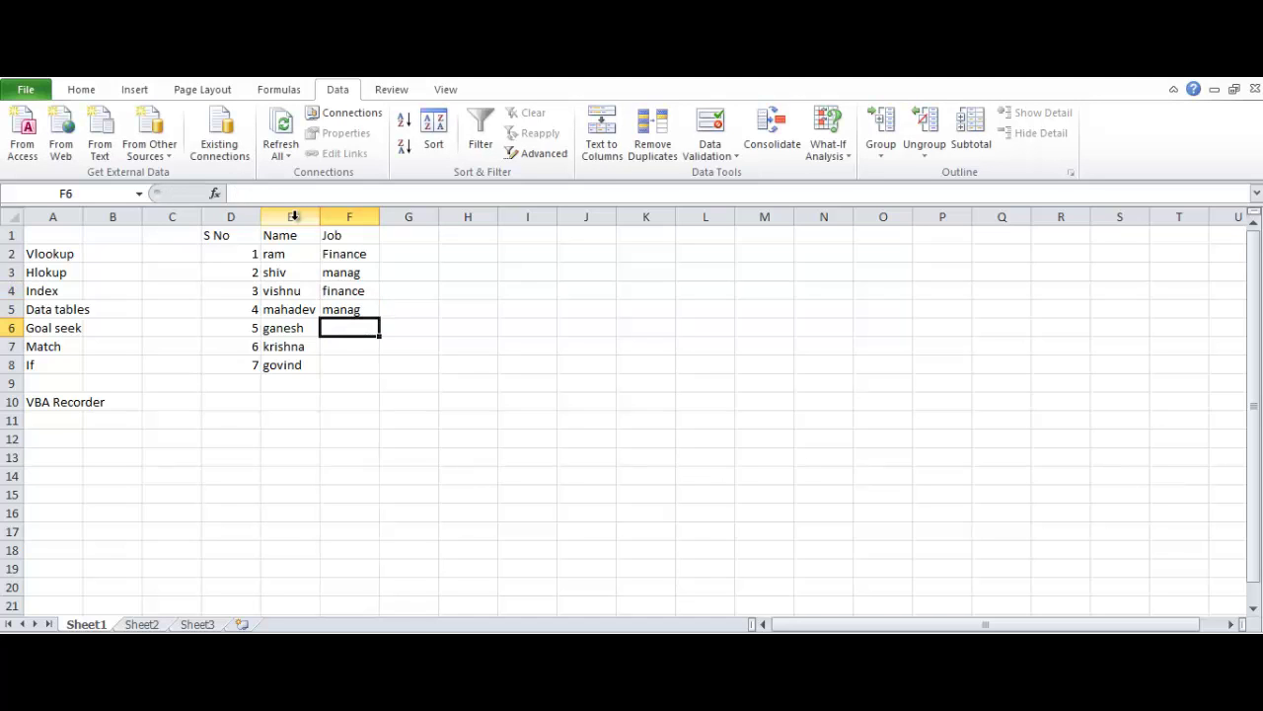
text(execution)
key(Return)
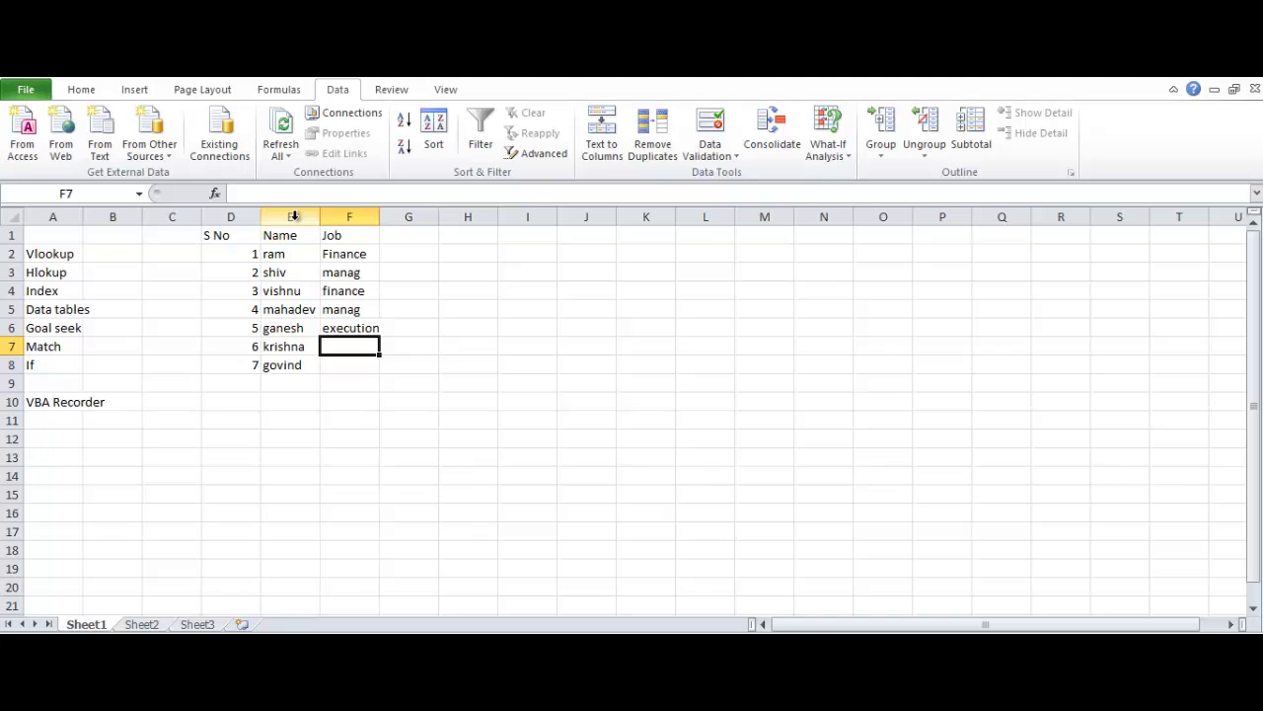
text(marketing)
key(Return)
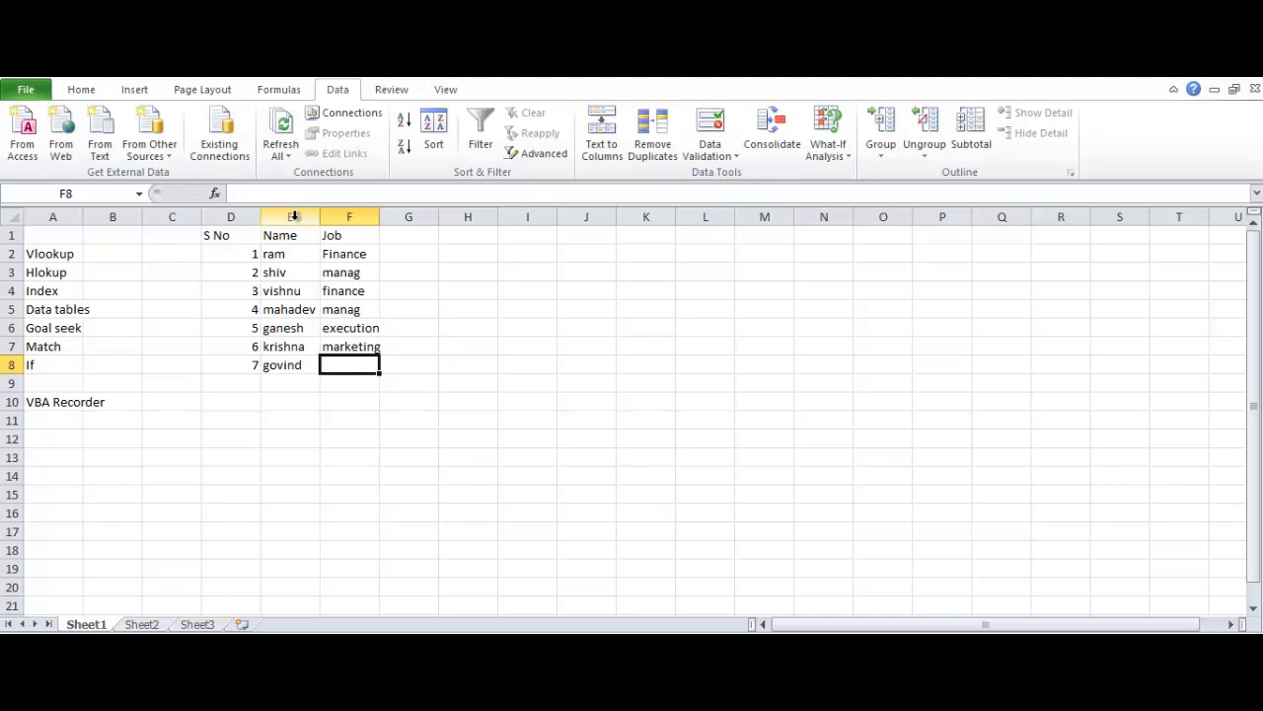
text(marketing)
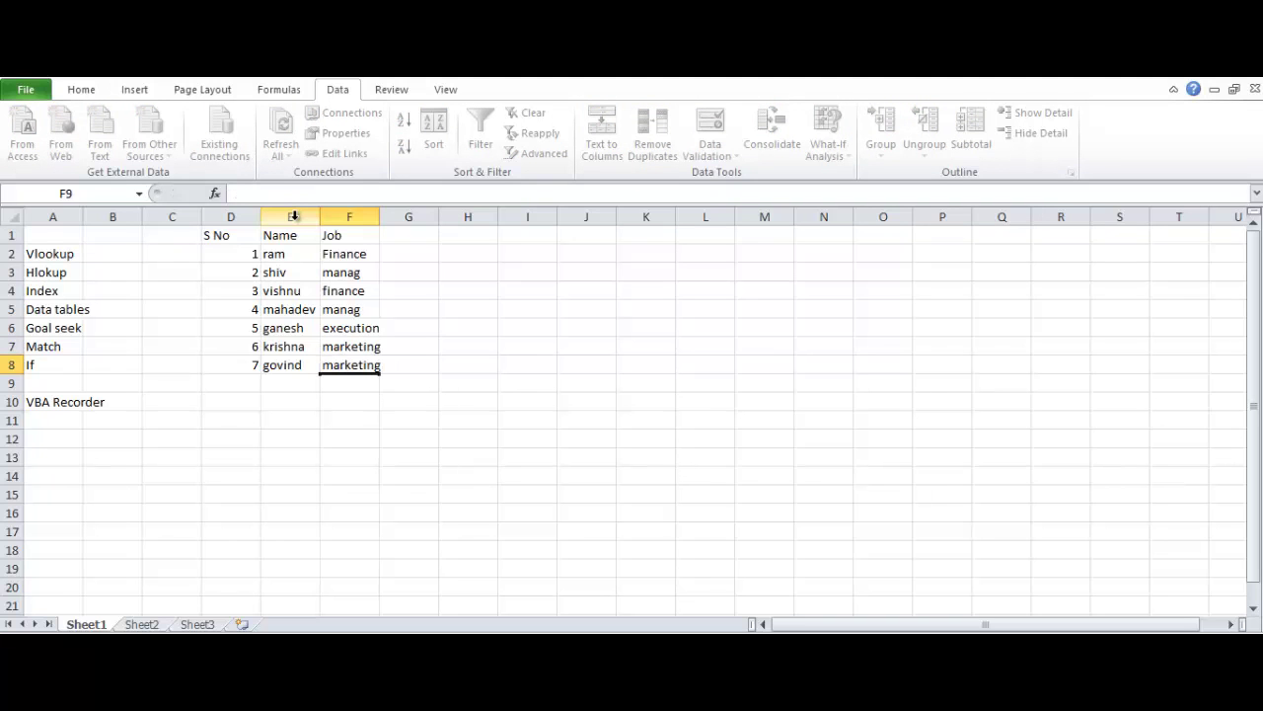
key(Return)
key(Left)
key(Left)
key(Left)
key(Up)
key(Up)
key(Up)
key(Up)
key(Up)
key(Up)
key(Up)
key(Up)
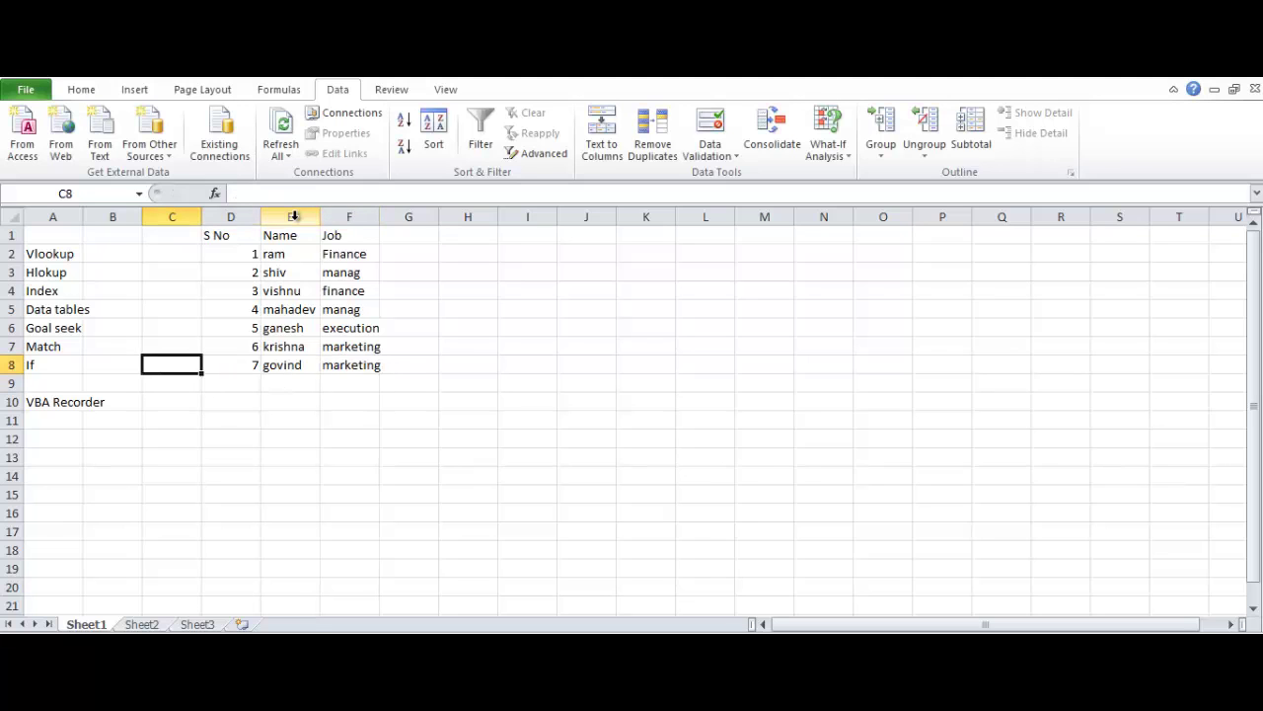
key(Right)
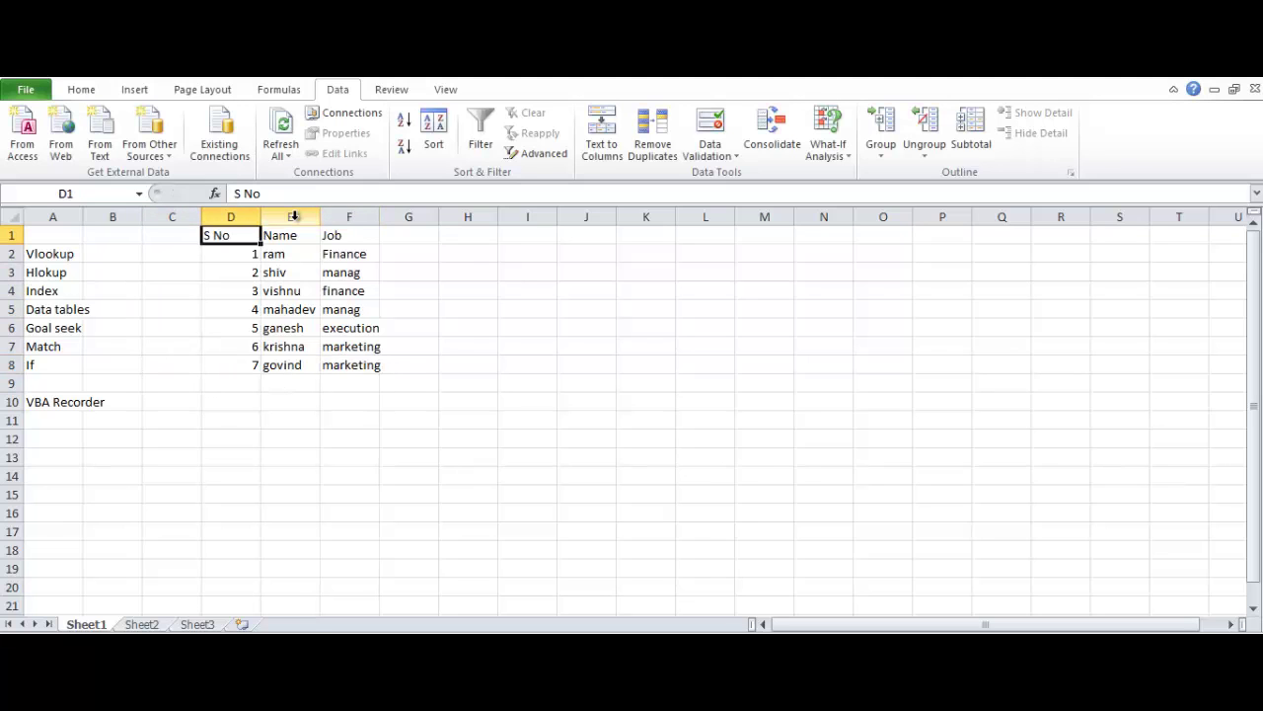
key(shift+Right)
key(shift+Right)
- Apply All Borders to the S No, Name and Job table in D1:F8
key(shift+Down)
key(shift+Down)
key(shift+Down)
key(shift+Down)
key(shift+Down)
key(shift+Down)
key(shift+Down)
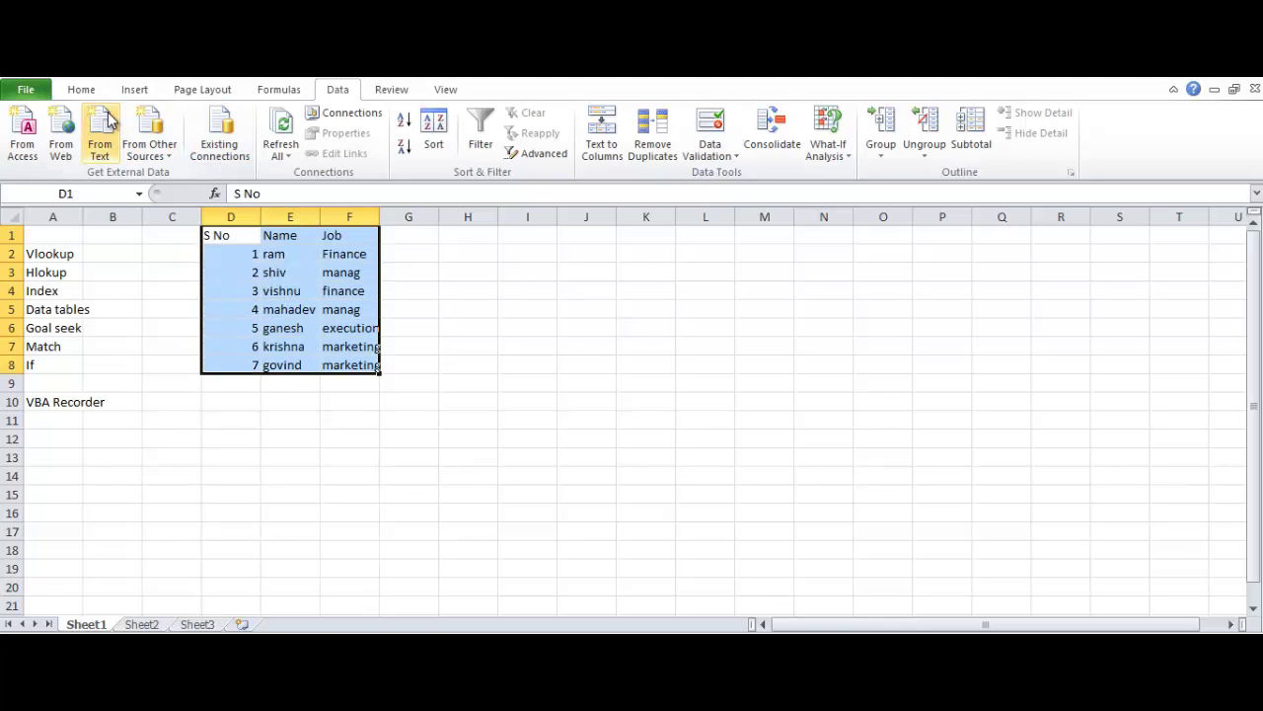
click(81, 89)
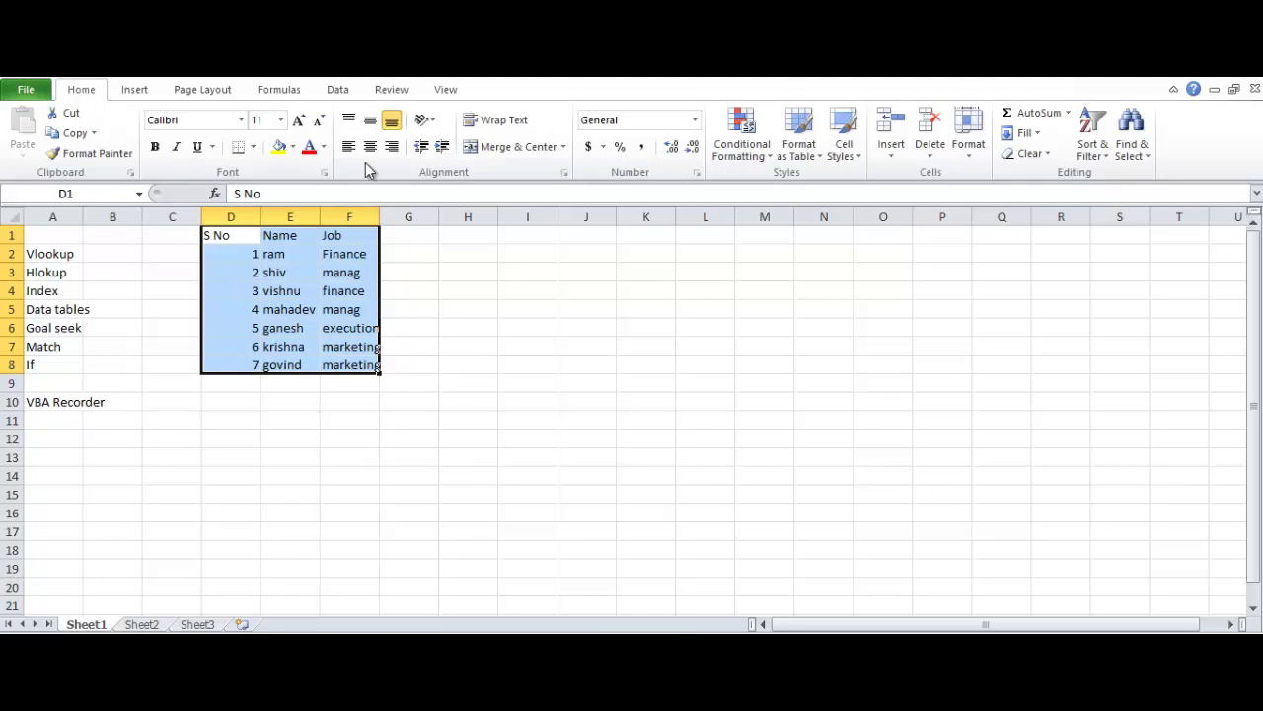
click(254, 147)
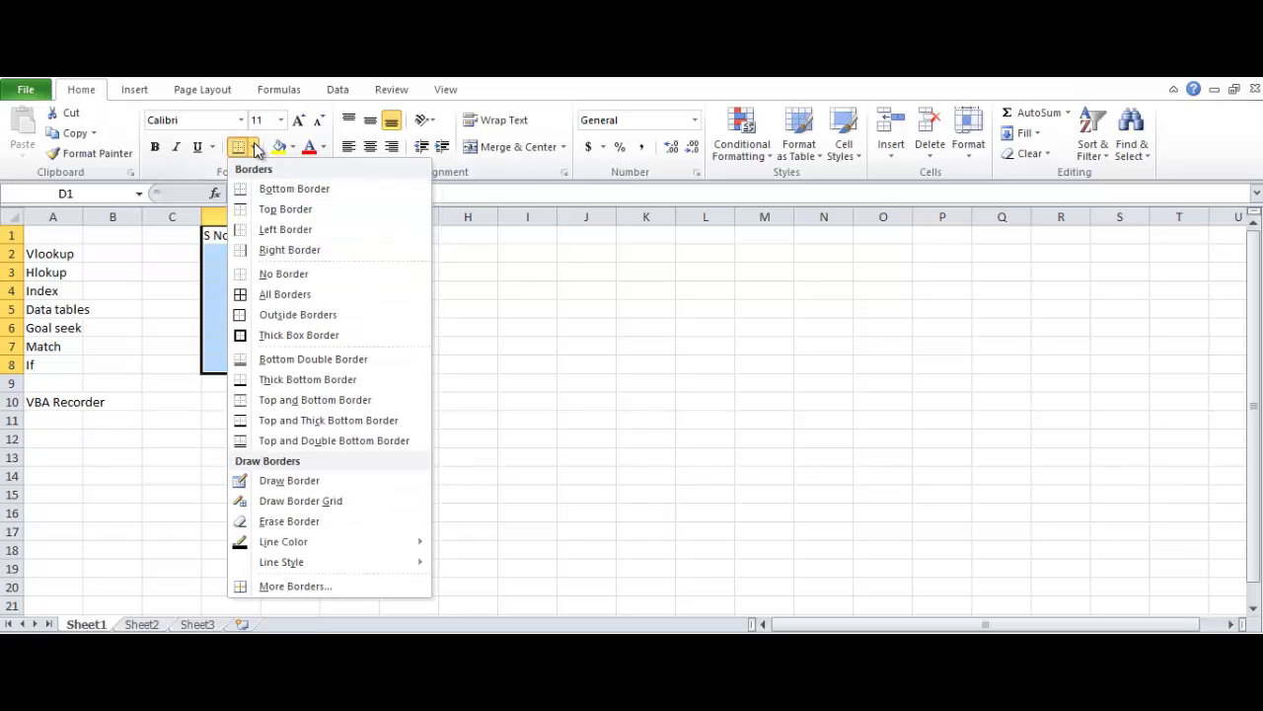
click(274, 294)
click(550, 329)
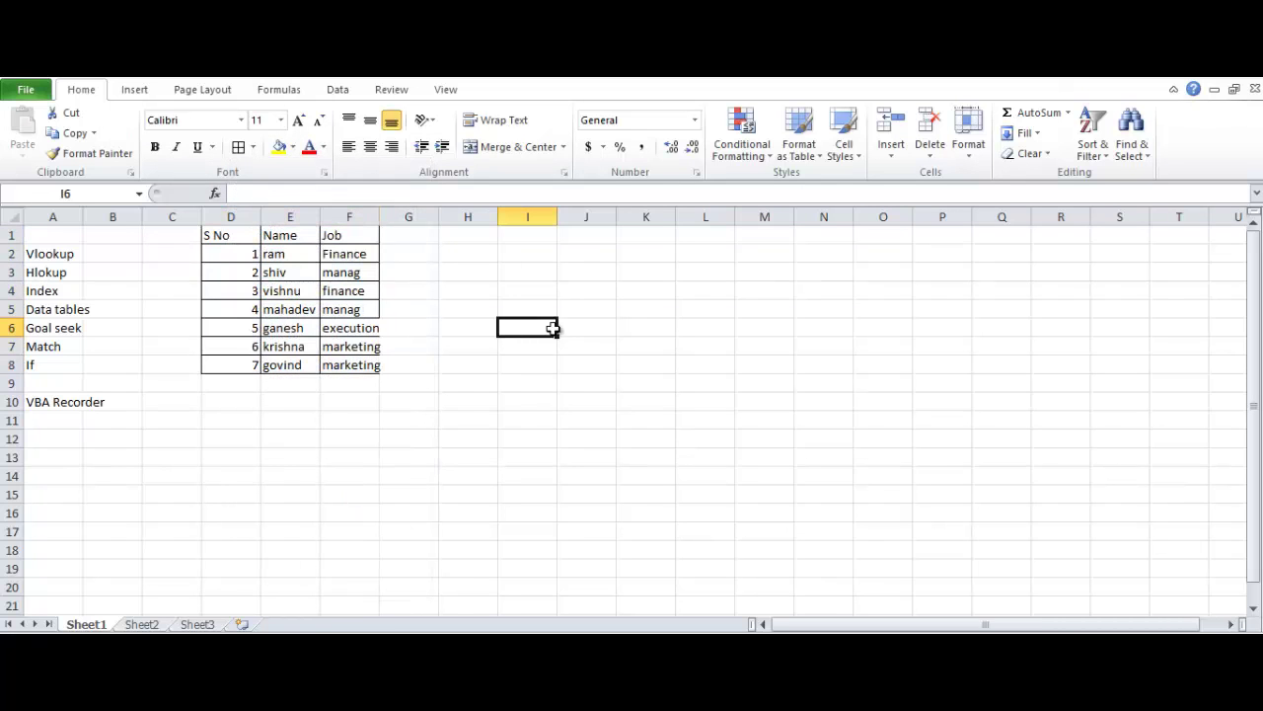
key(Right)
key(Right)
key(Left)
key(Left)
key(Left)
key(Up)
key(Up)
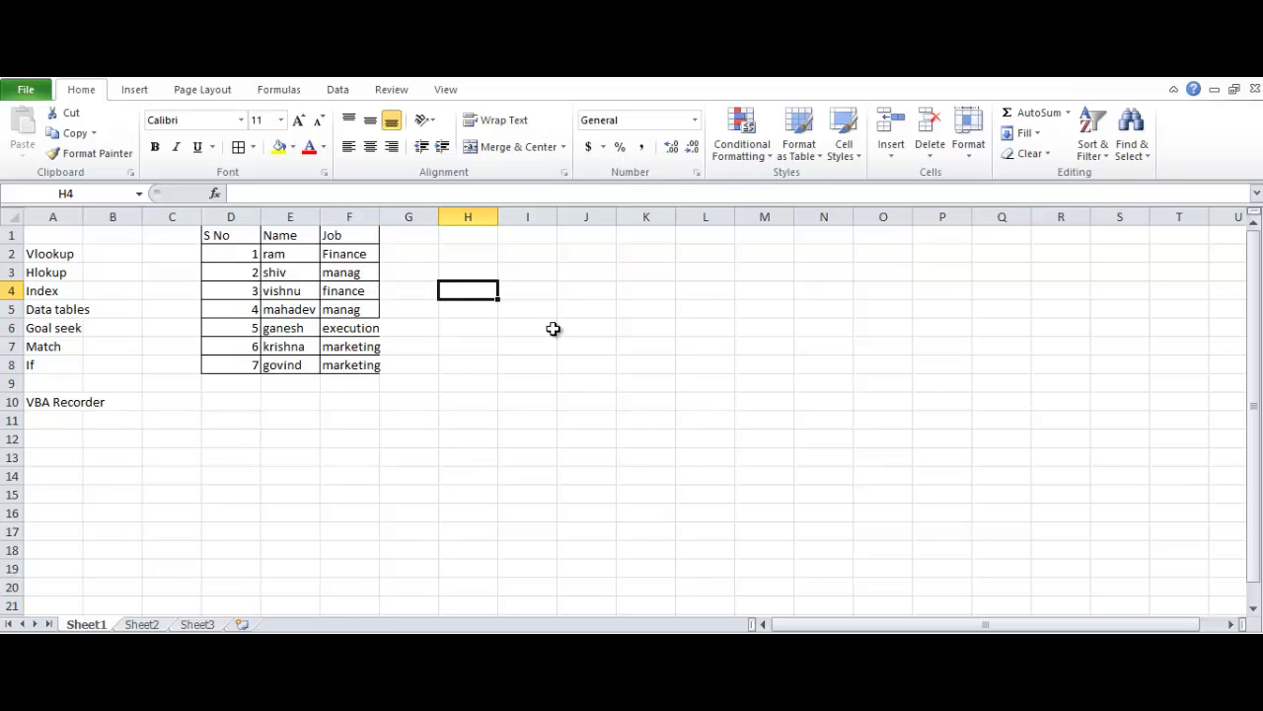
- Start a VLOOKUP in H4 with 4 as the lookup value
text(=)
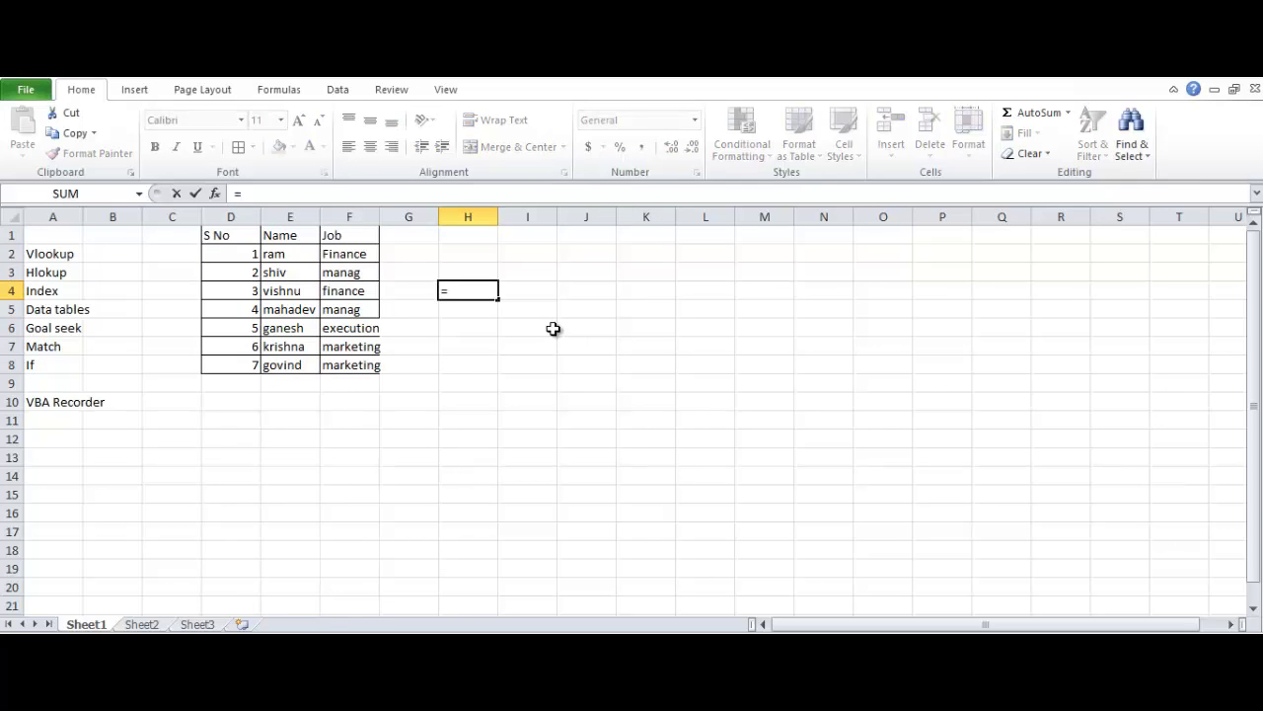
text(vlook)
key(Tab)
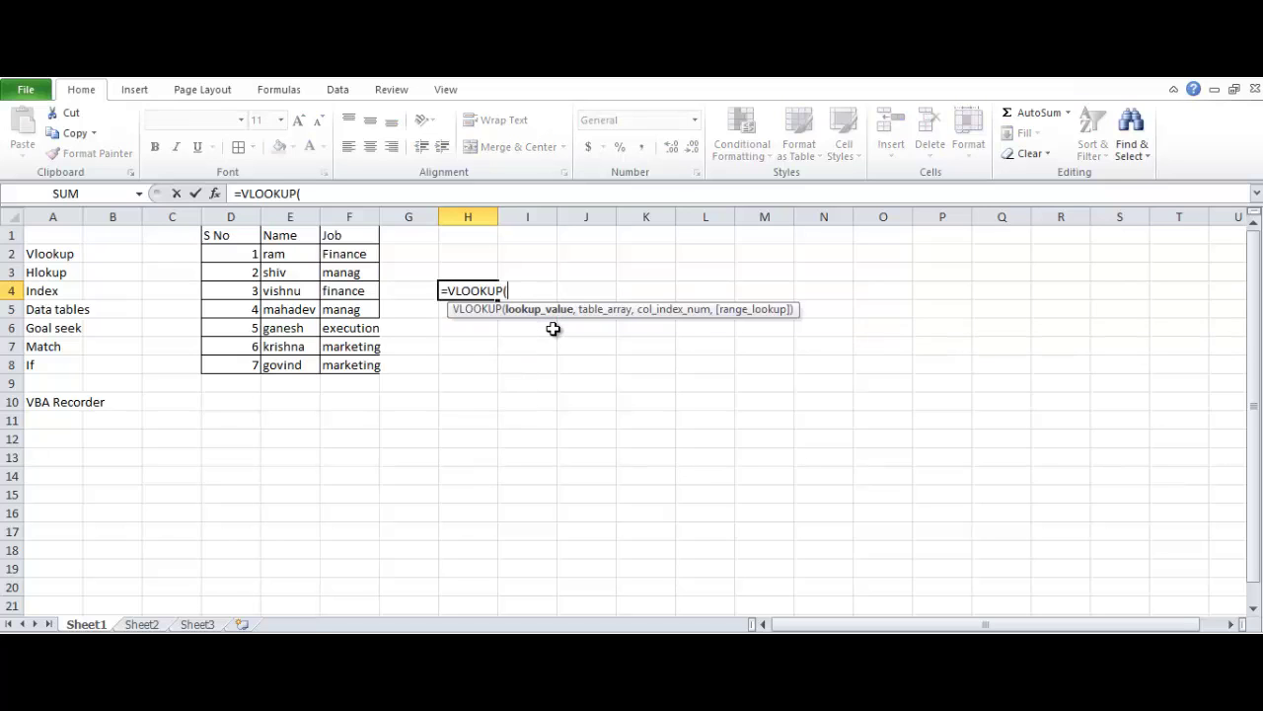
key(Left)
text(00)
key(BackSpace)
key(BackSpace)
key(BackSpace)
key(BackSpace)
text(3)
key(BackSpace)
text(4,)
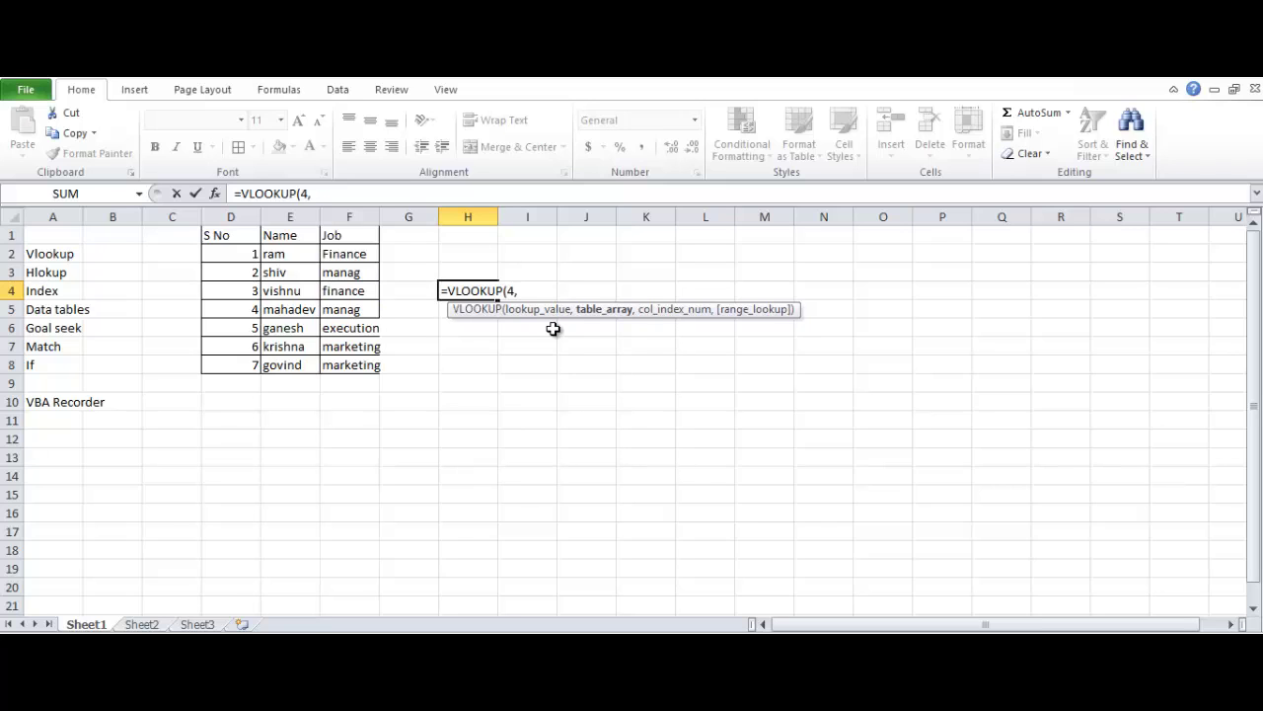
key(Left)
key(Left)
key(Left)
key(Left)
key(Left)
key(Up)
key(Up)
key(Down)
key(Down)
key(Down)
key(Down)
key(Down)
key(Down)
key(Down)
key(Down)
key(Down)
key(Down)
key(Down)
key(Down)
key(Down)
key(Down)
key(Down)
key(Down)
key(Down)
key(Down)
text(1)
key(Return)
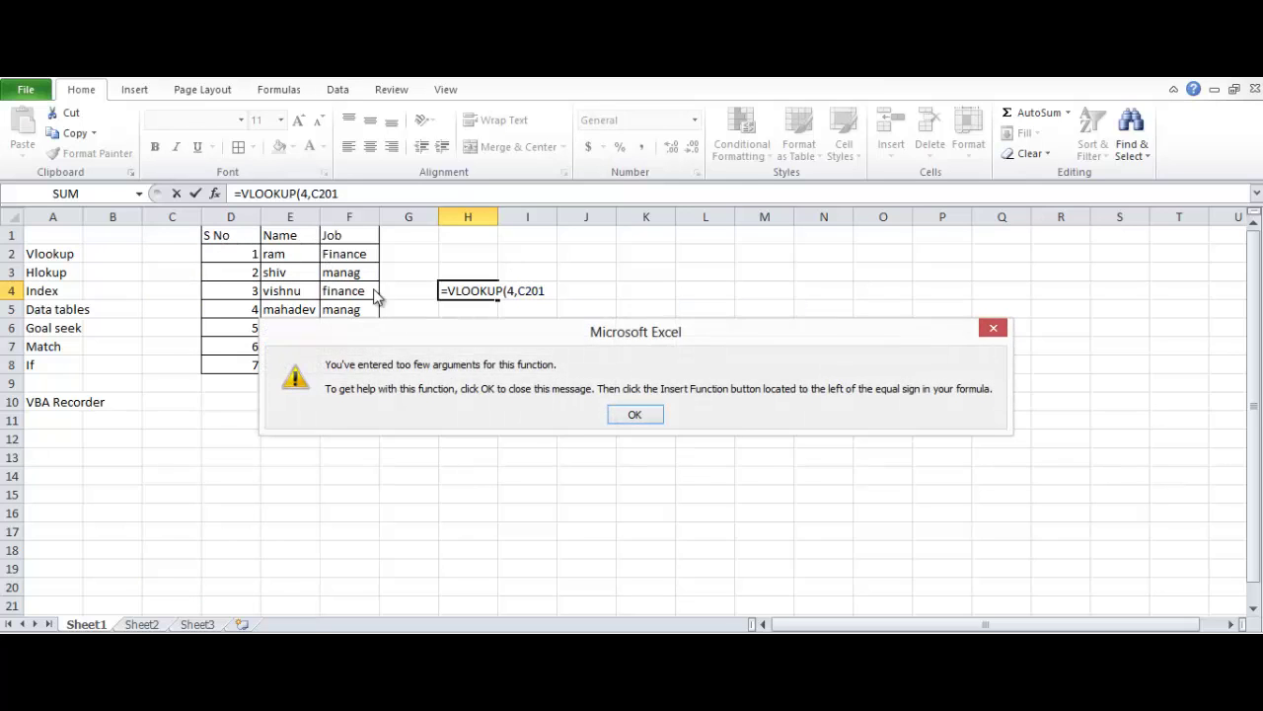
click(640, 412)
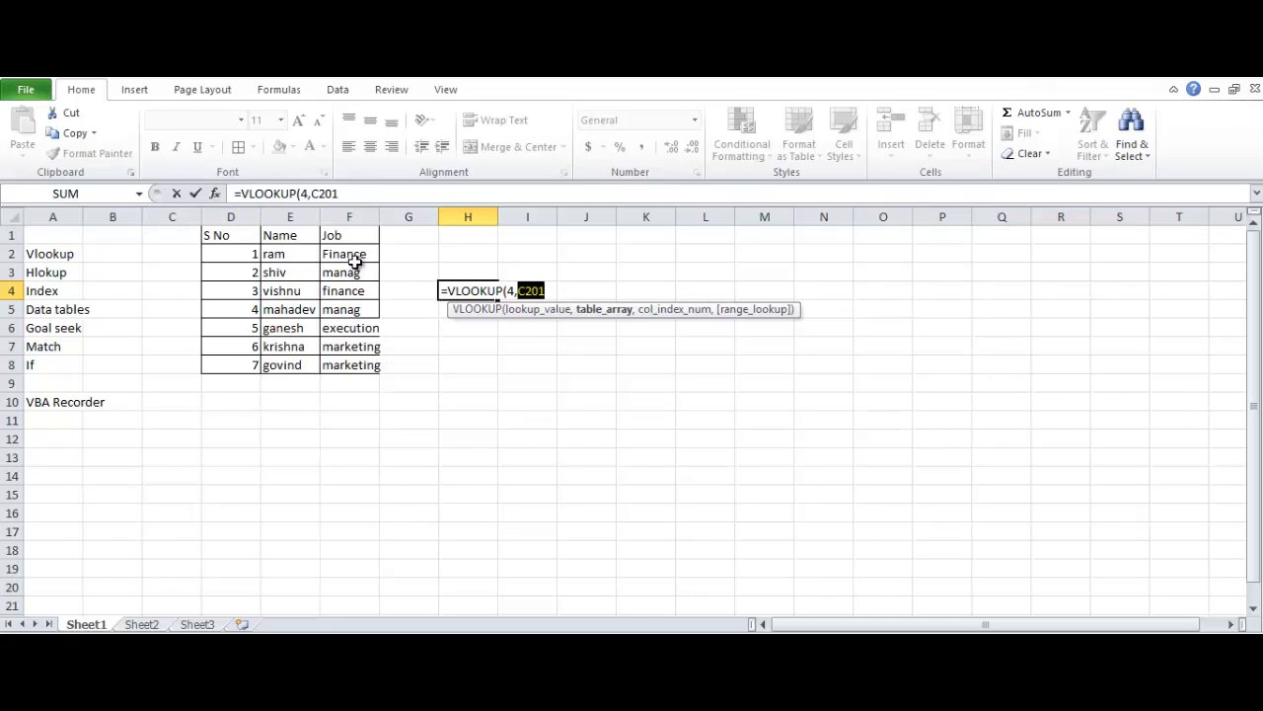
key(BackSpace)
- Complete H4 as =VLOOKUP(4,D1:F8,2,FALSE), returning mahadev
drag(217, 237, 344, 356)
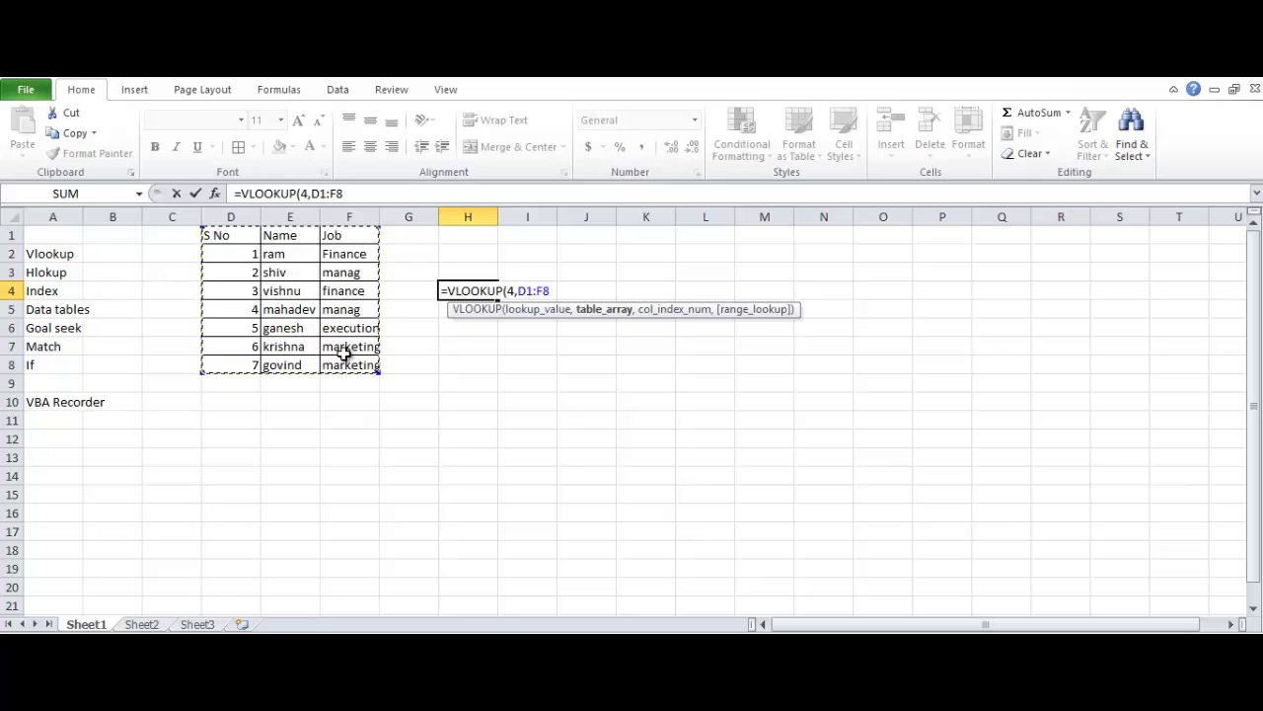
text(,)
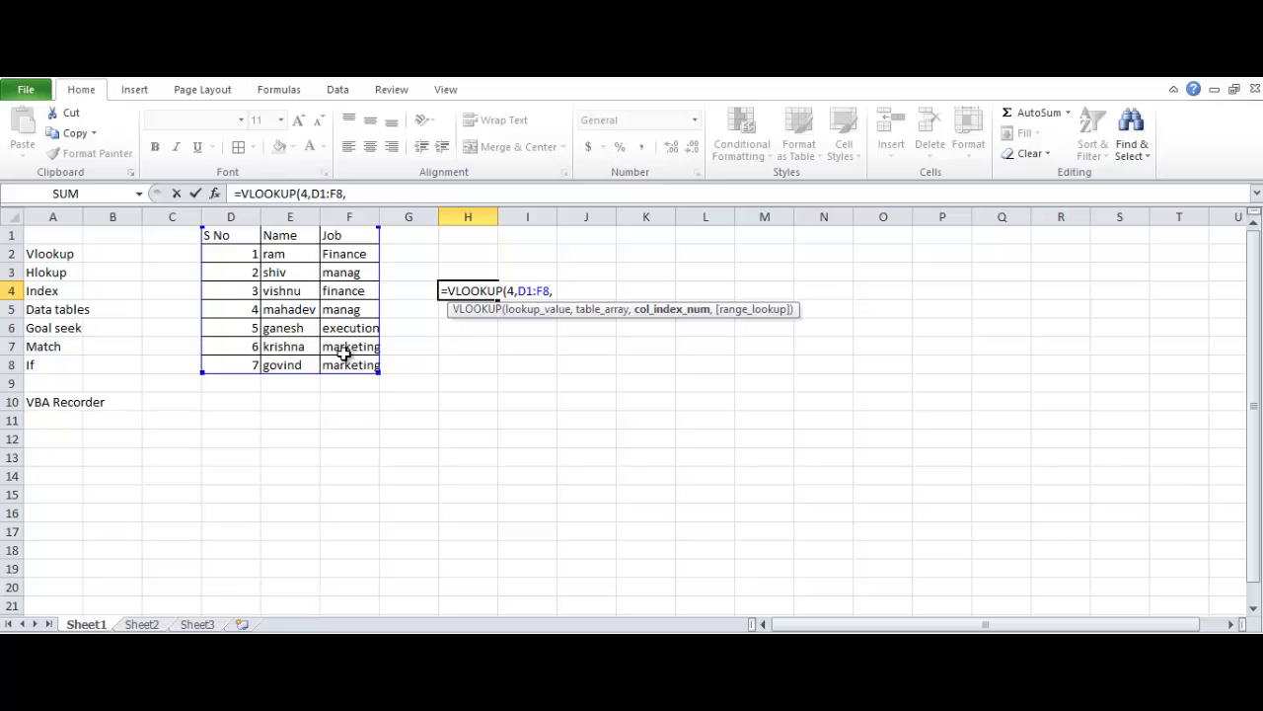
text(2,false)
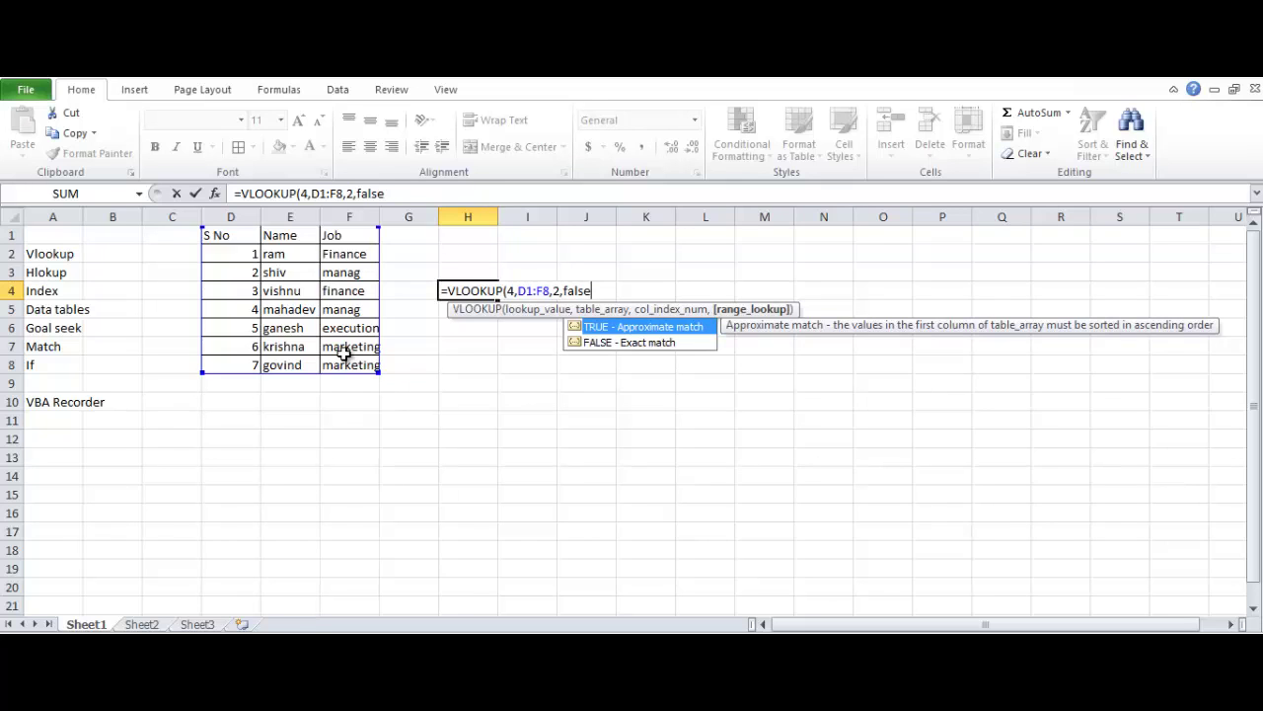
double_click(642, 344)
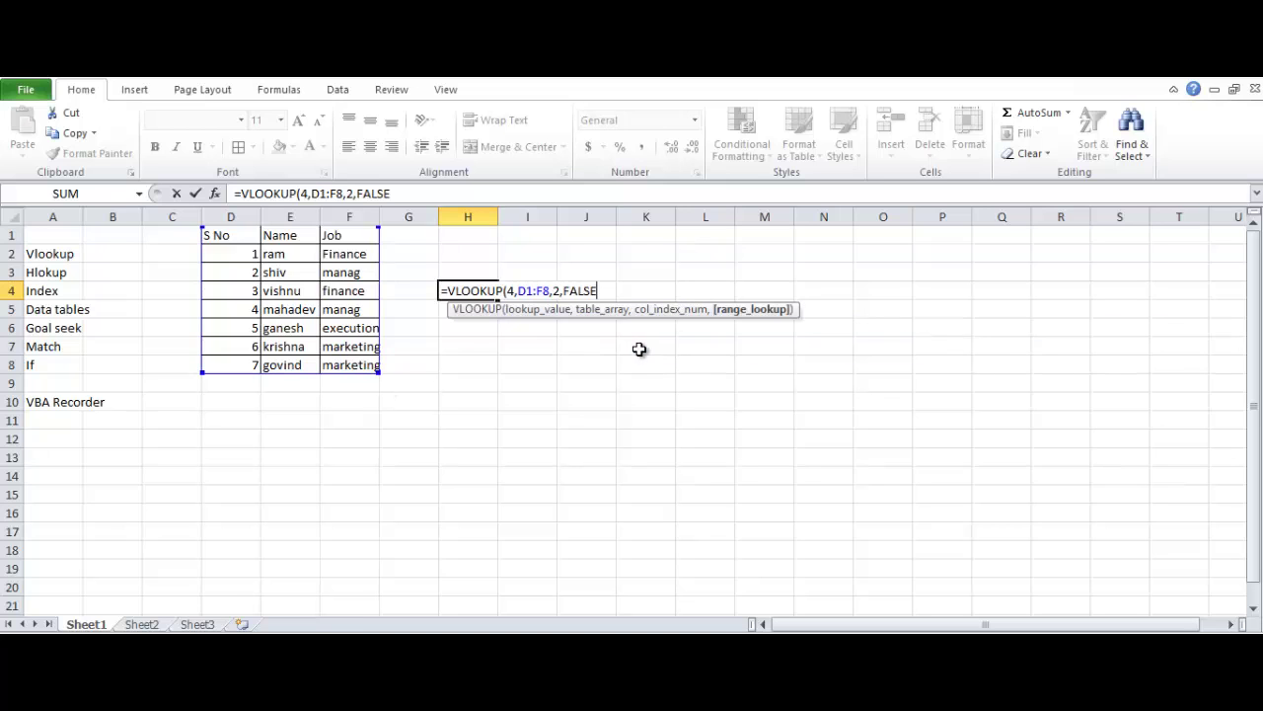
text())
key(Return)
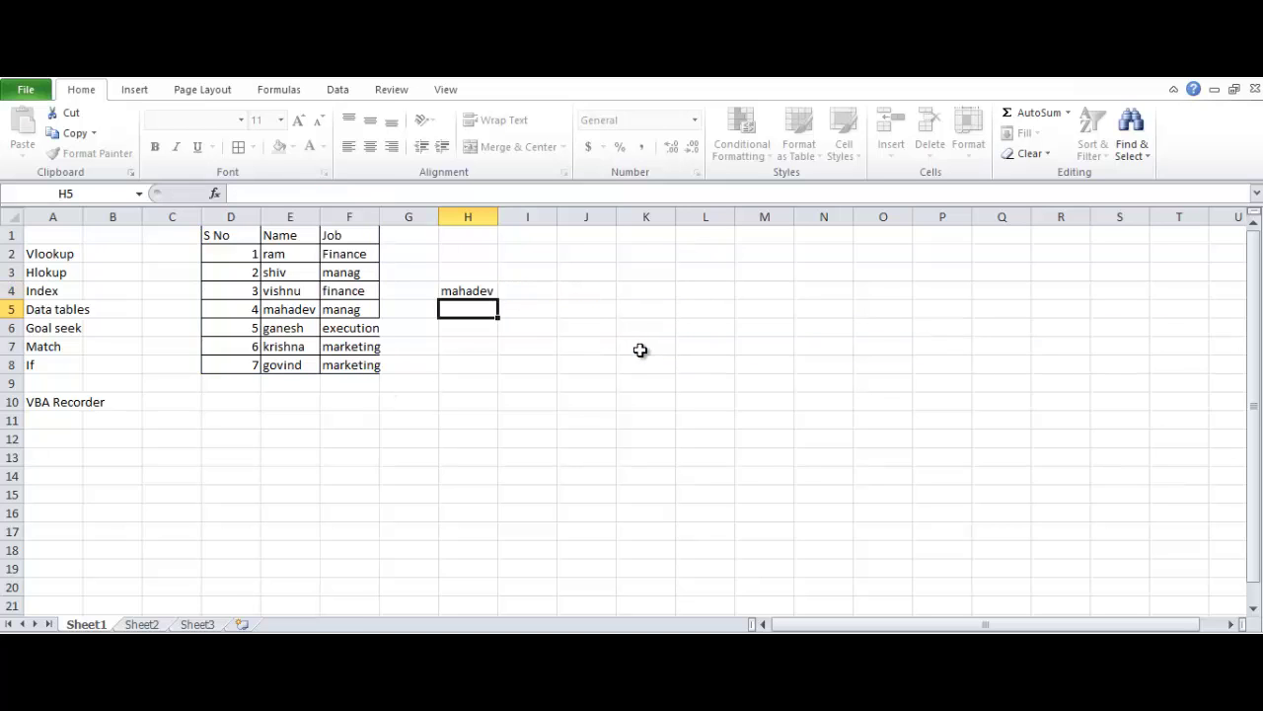
key(Up)
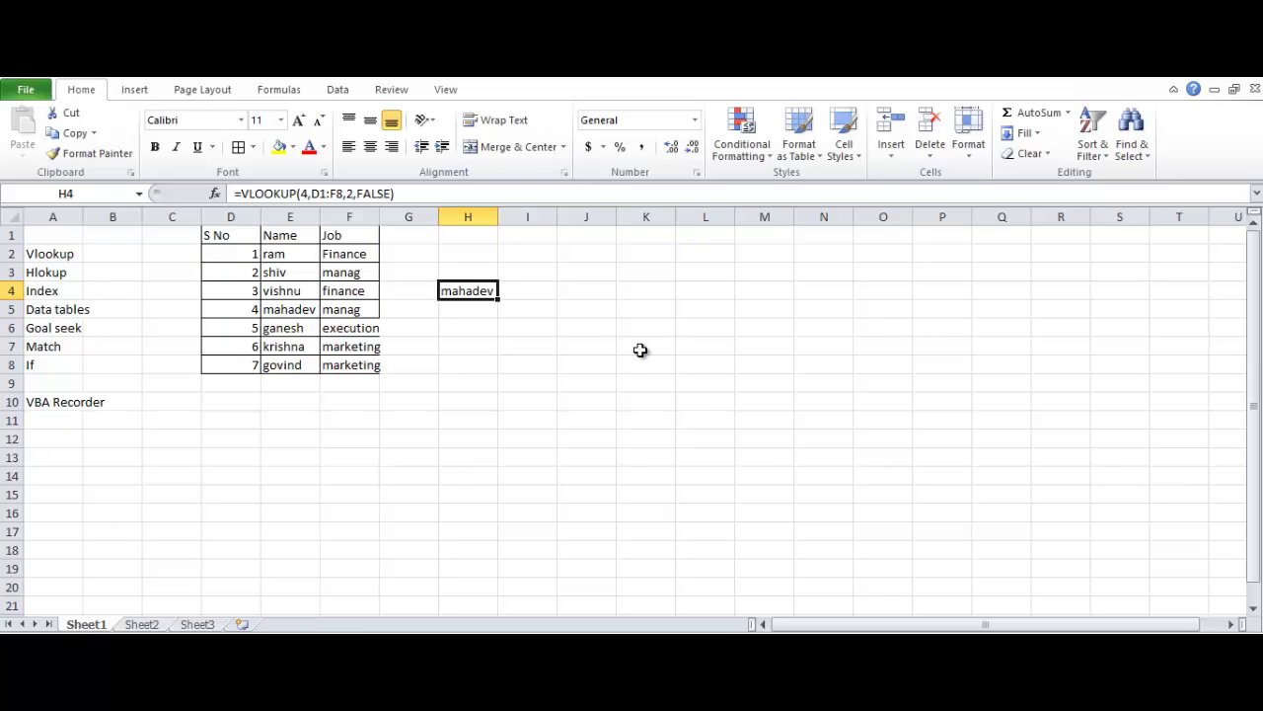
text(2)
key(Escape)
key(XF86AudioRaiseVolume)
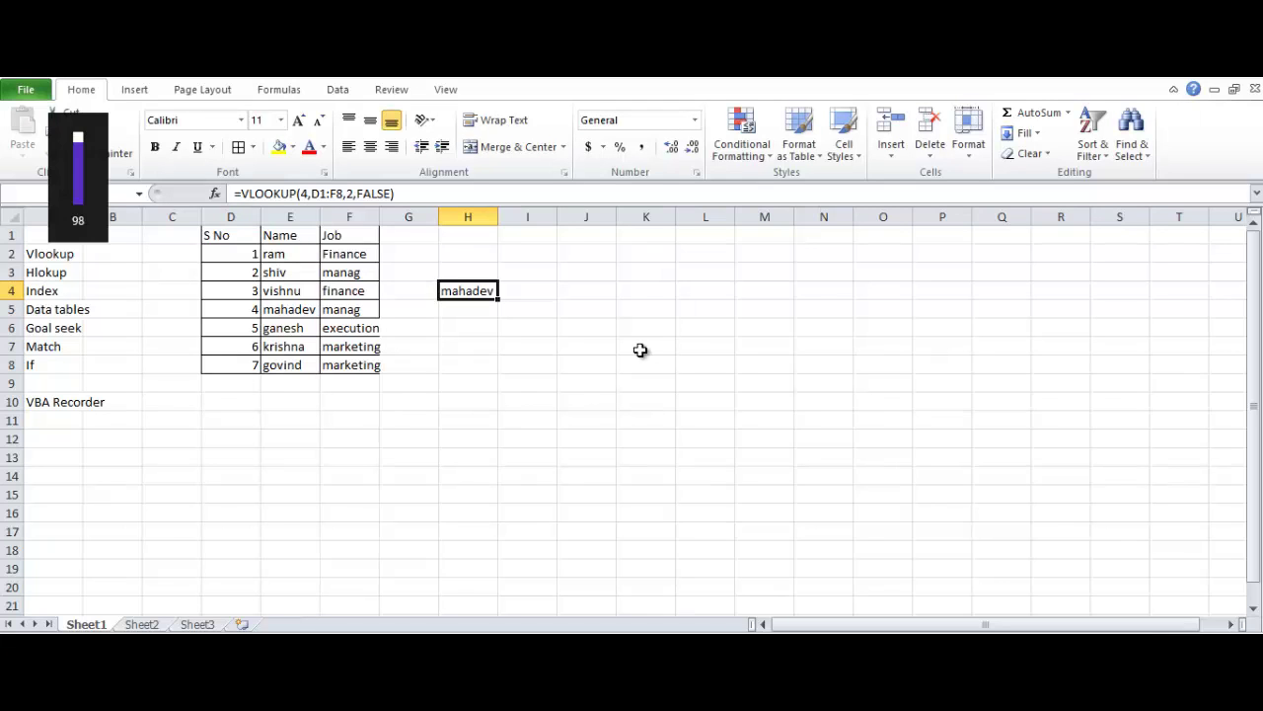
click(595, 361)
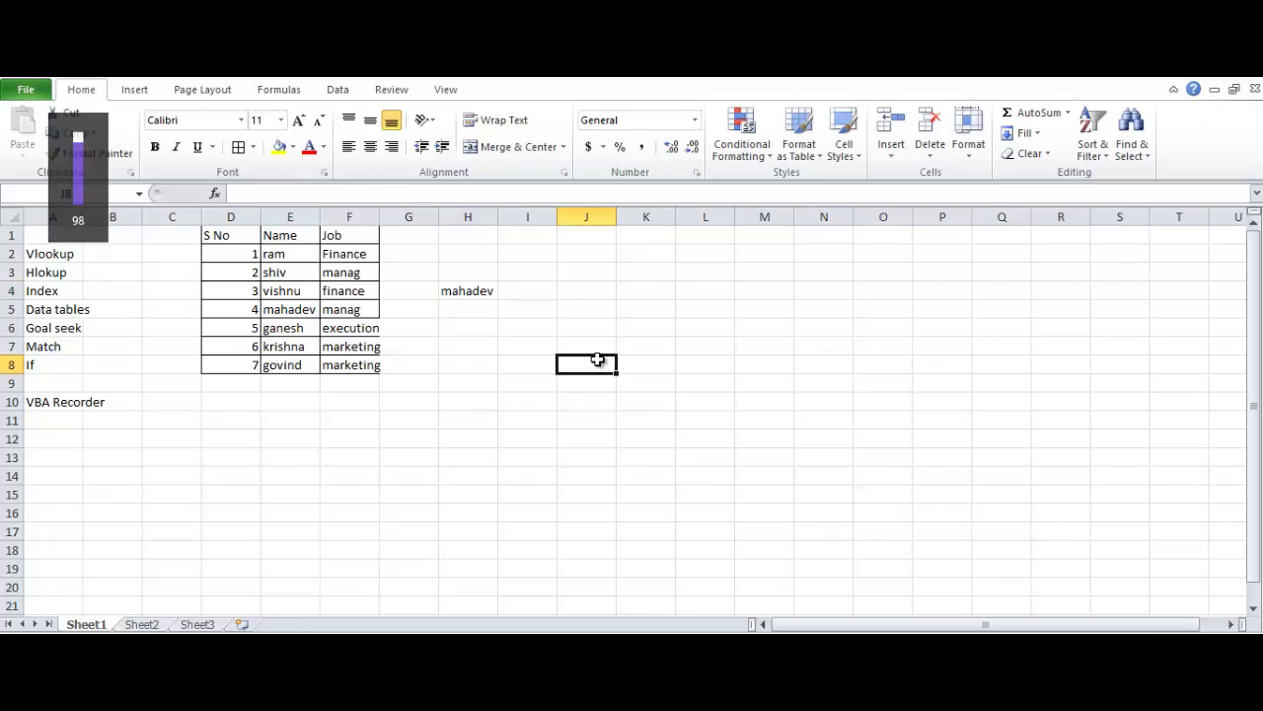
- Change H4's VLOOKUP column index from 2 to 3 so it returns manag
click(454, 292)
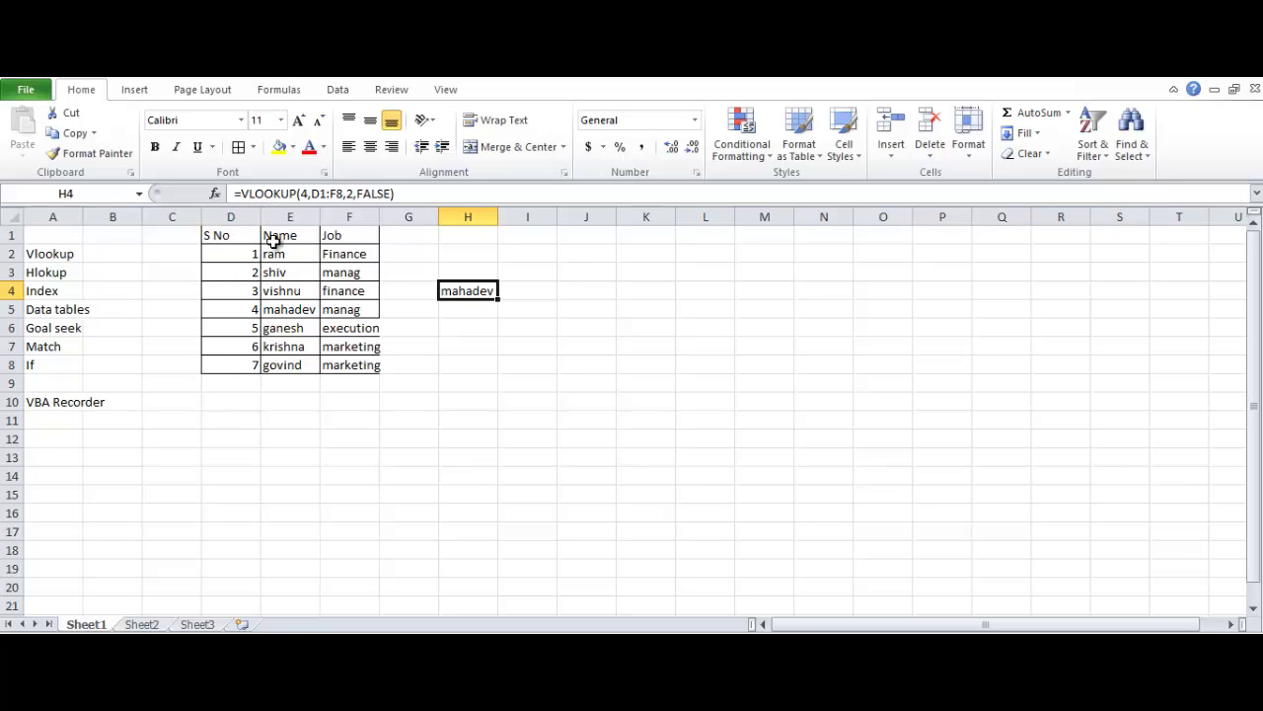
click(352, 193)
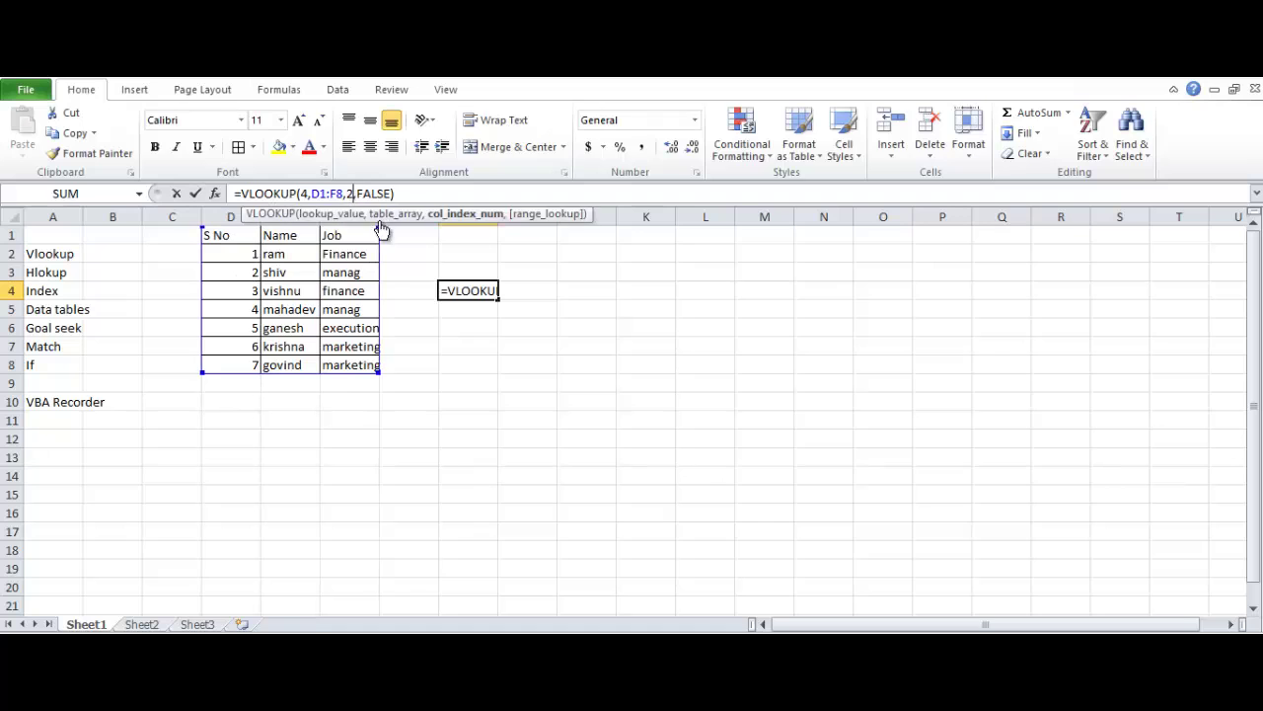
key(BackSpace)
text(3)
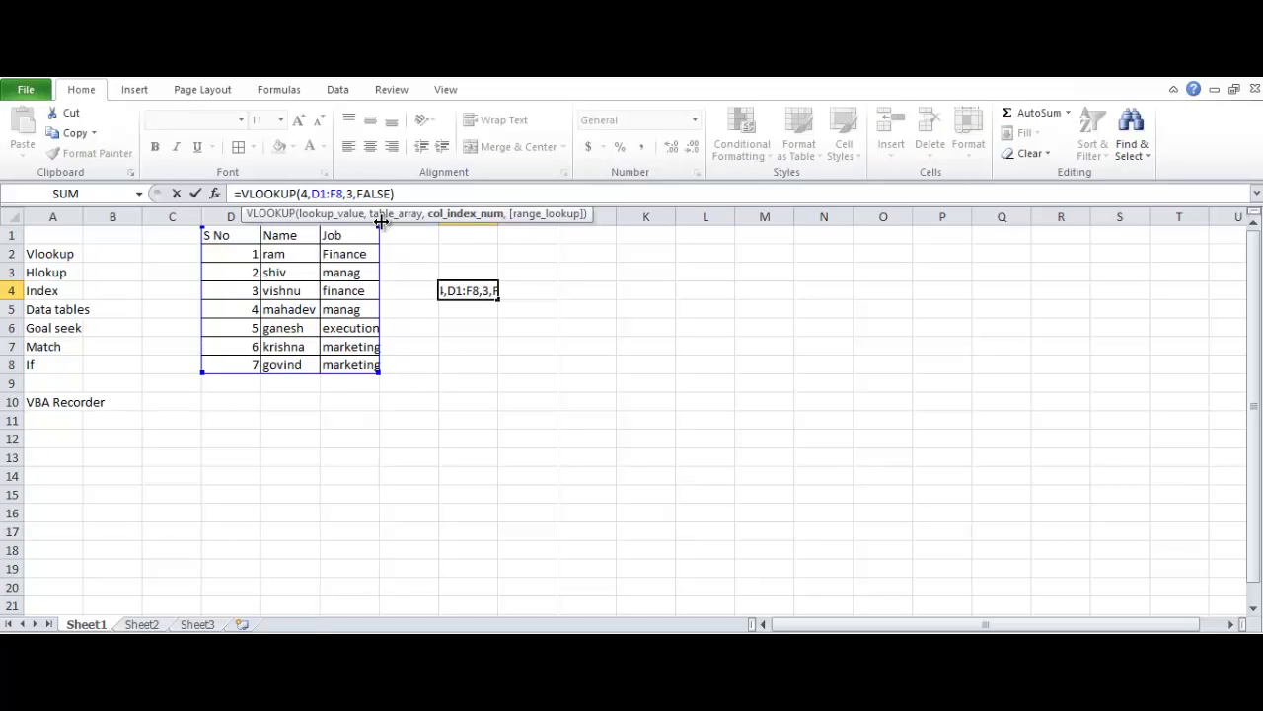
key(Return)
key(Up)
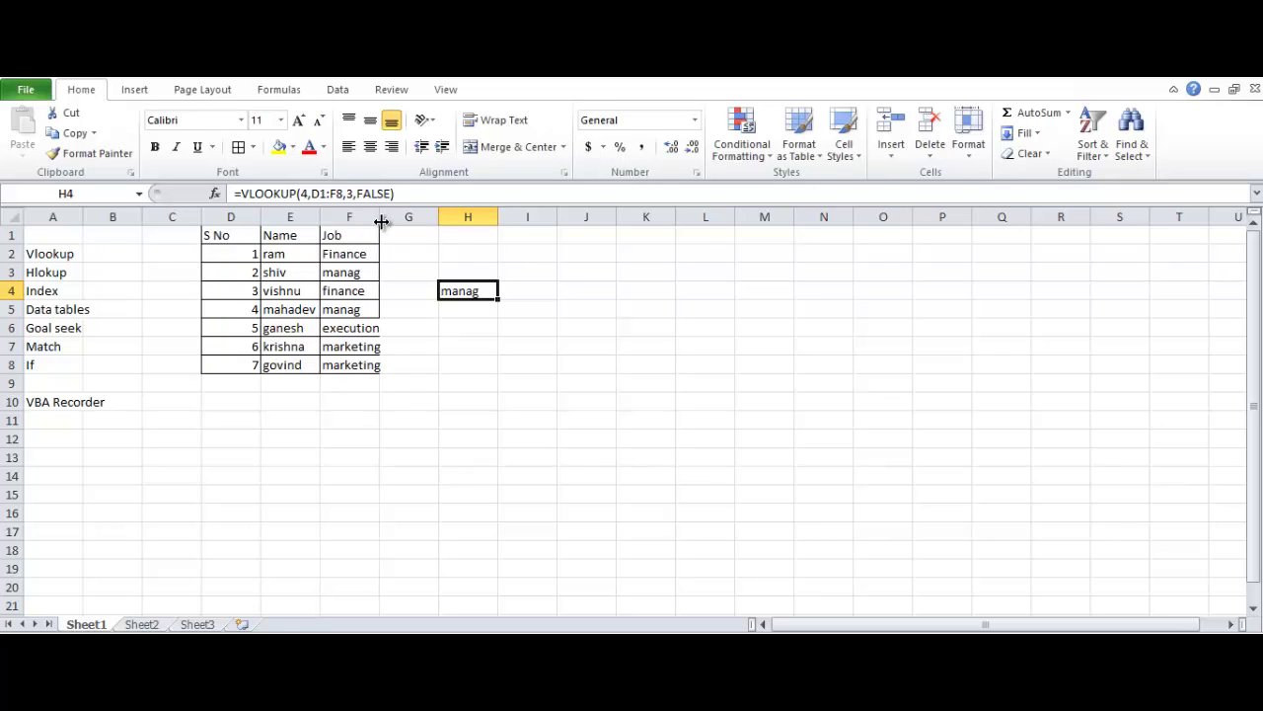
click(298, 435)
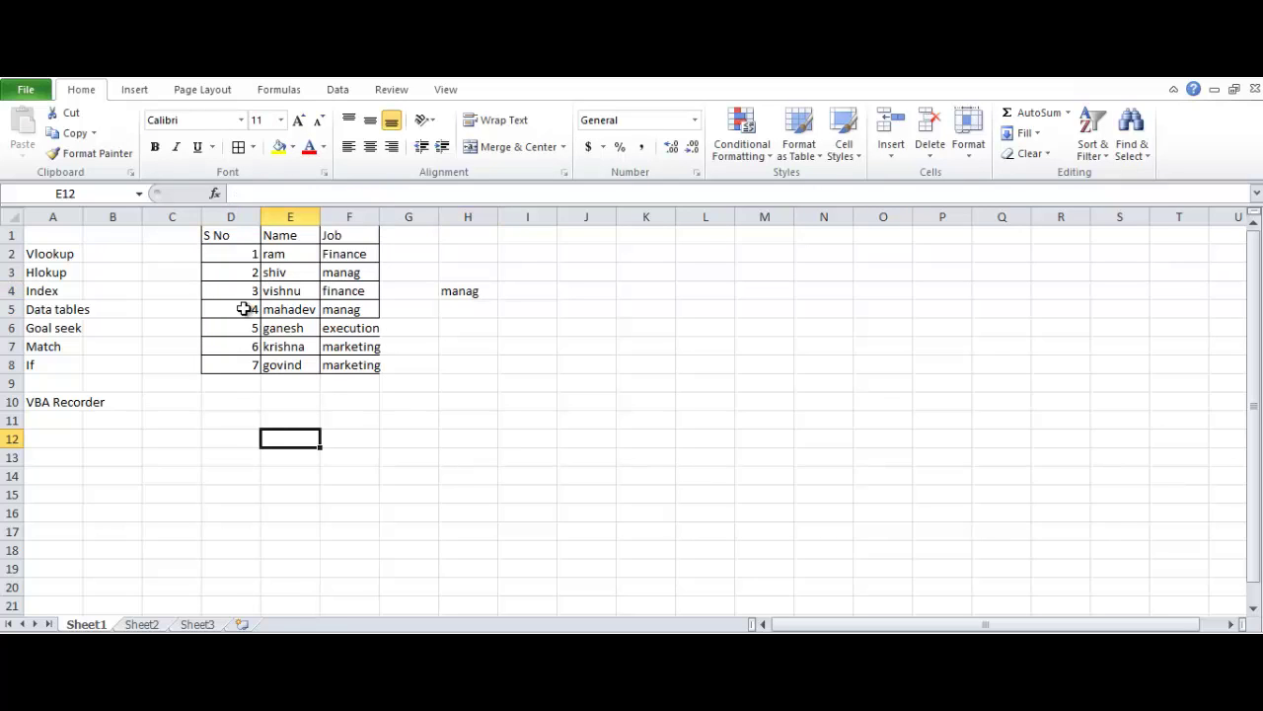
- Fill the S No 4 row, D5:F5 (4, mahadev, manag), with yellow
drag(244, 309, 333, 318)
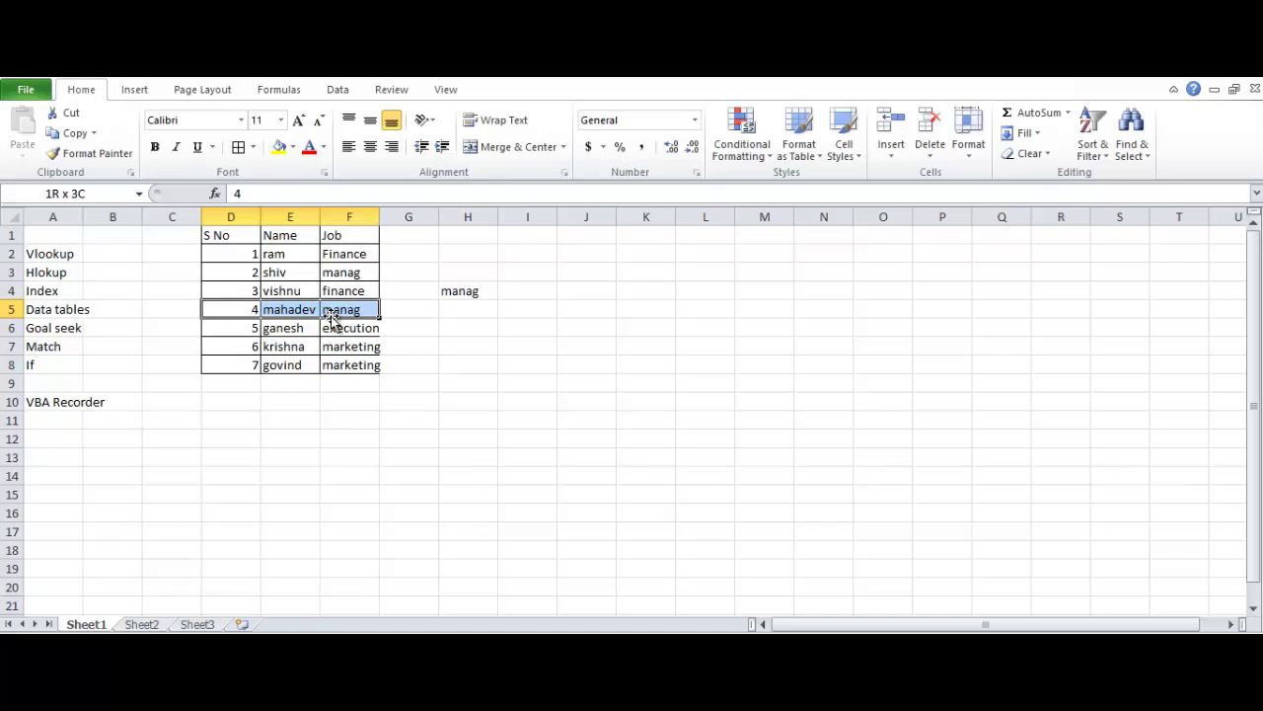
click(277, 150)
click(314, 438)
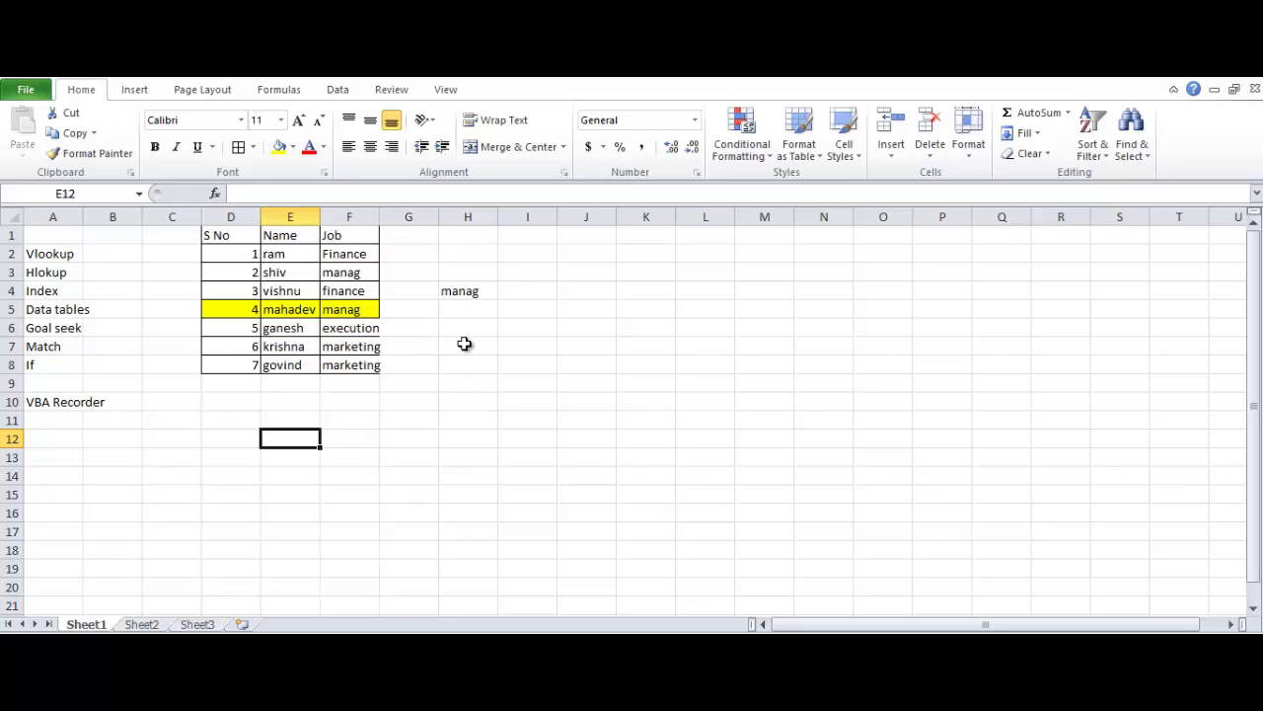
click(468, 290)
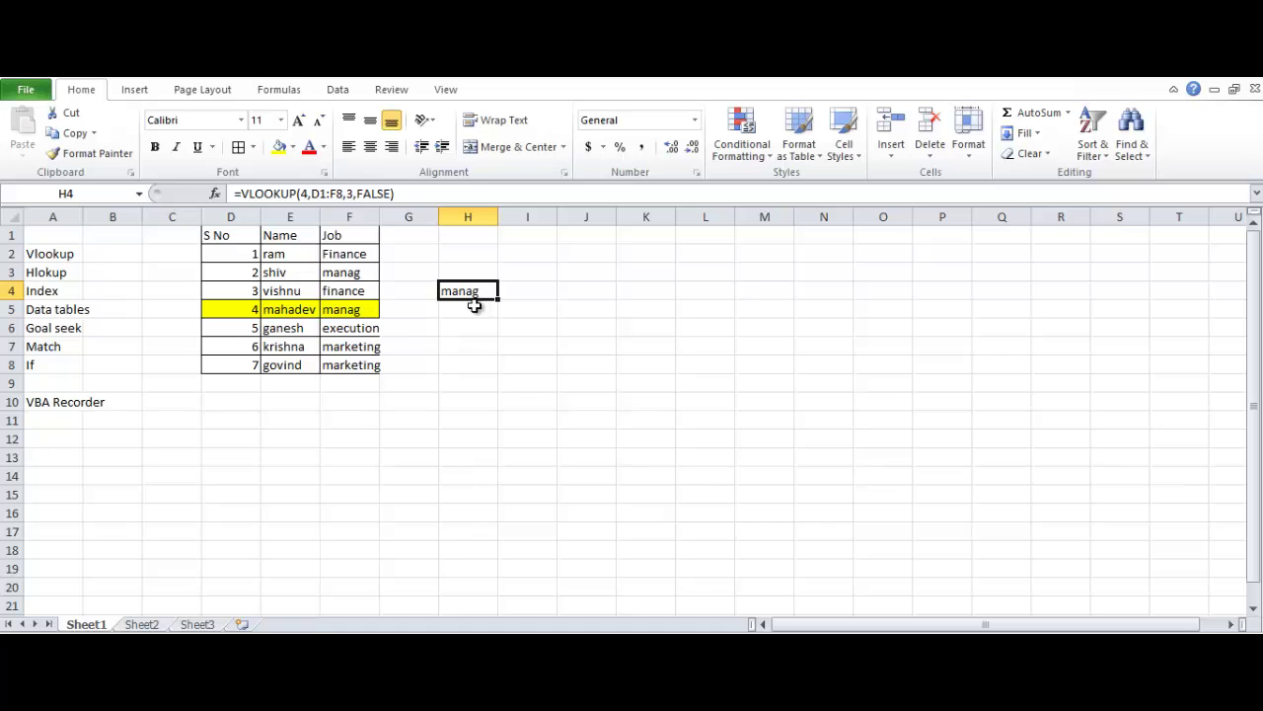
- Copy D1:F8 and paste it transposed at D11 via Paste Special
drag(240, 235, 354, 360)
key(ctrl+c)
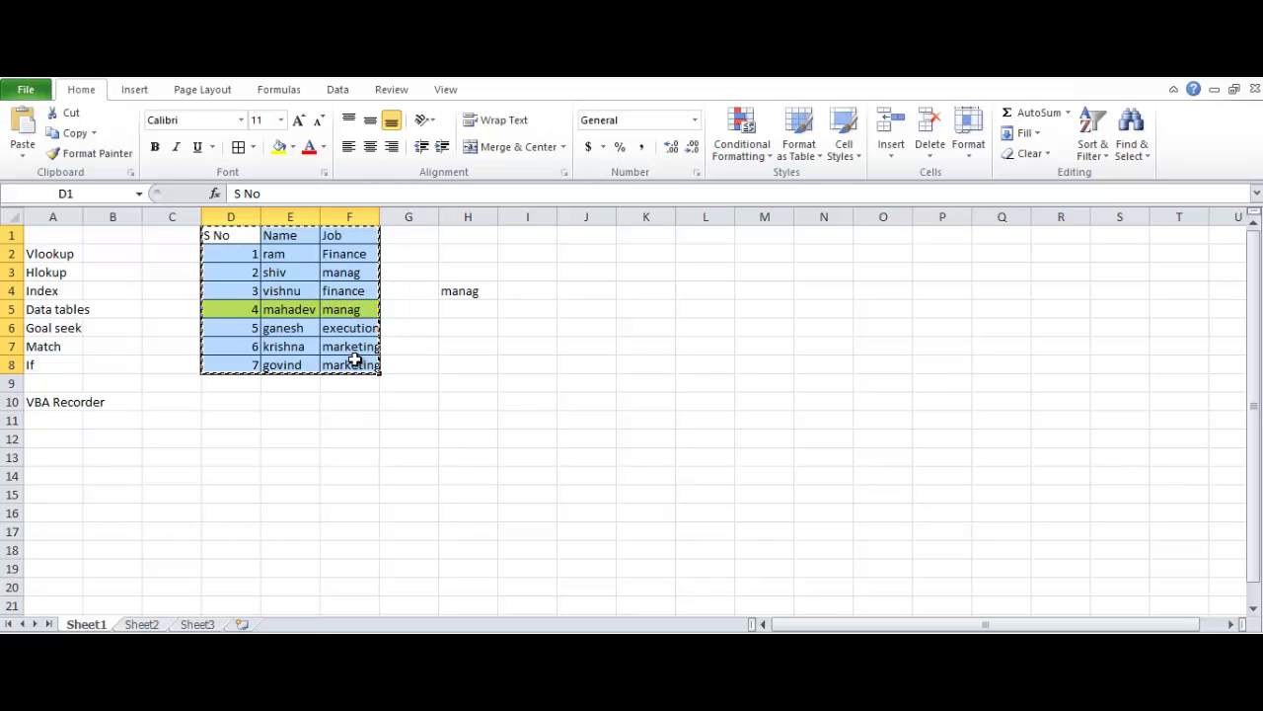
drag(226, 400, 237, 419)
click(237, 419)
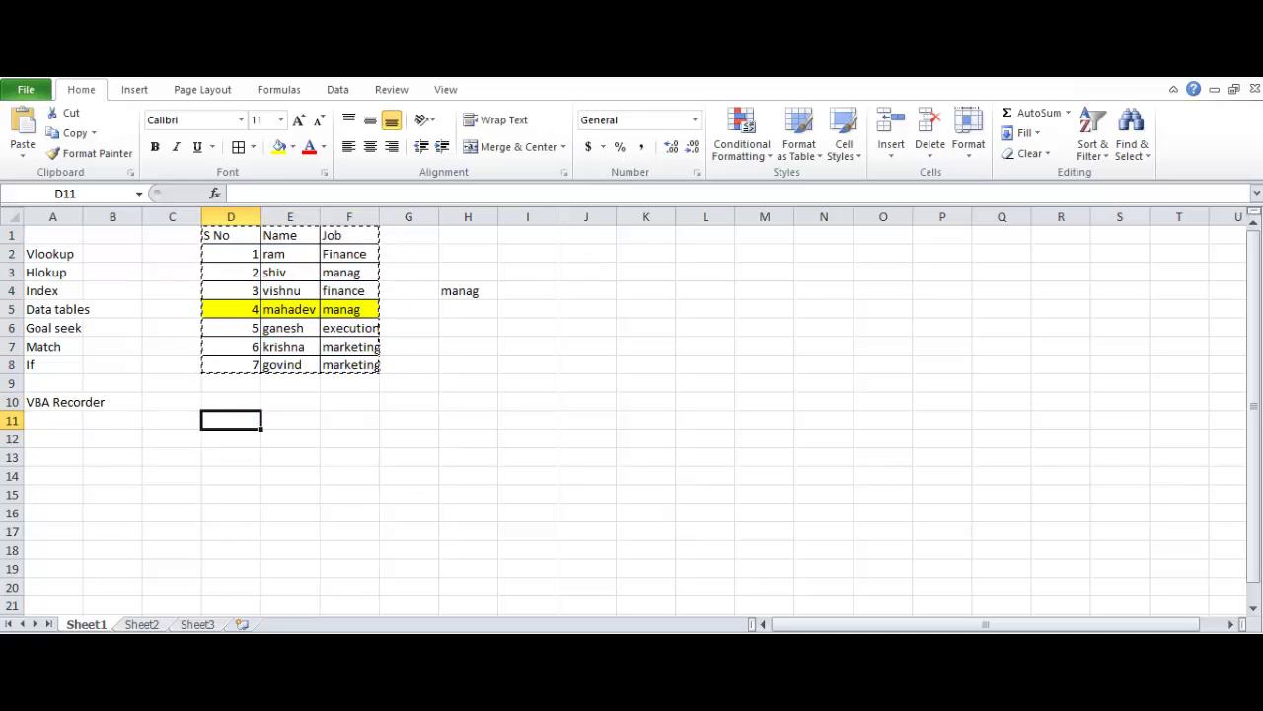
click(22, 156)
click(73, 341)
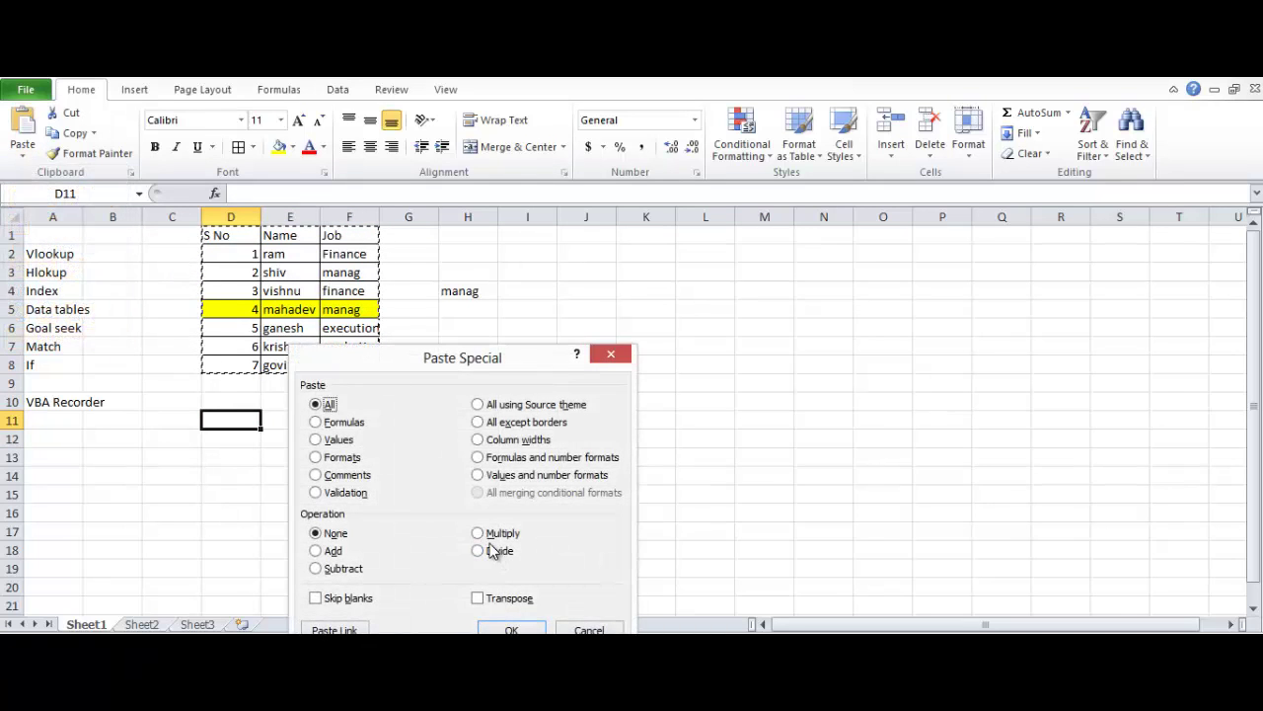
click(478, 597)
click(508, 625)
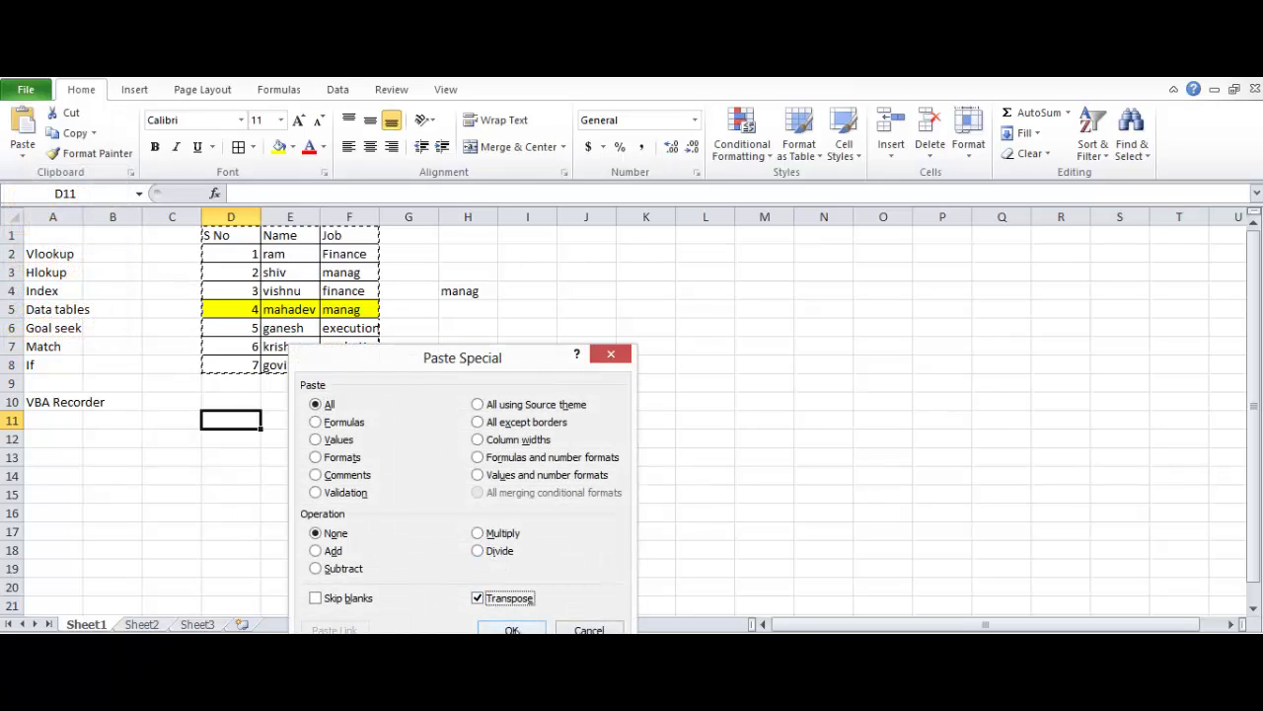
drag(581, 570, 579, 555)
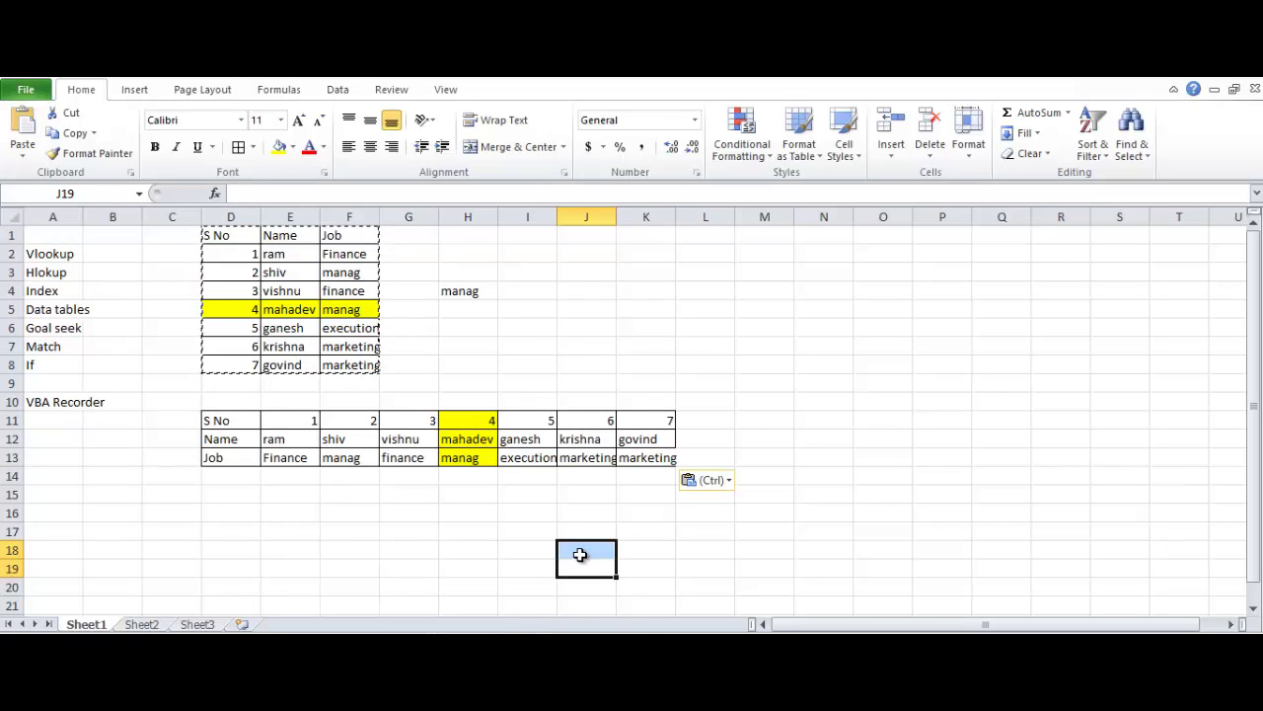
key(Escape)
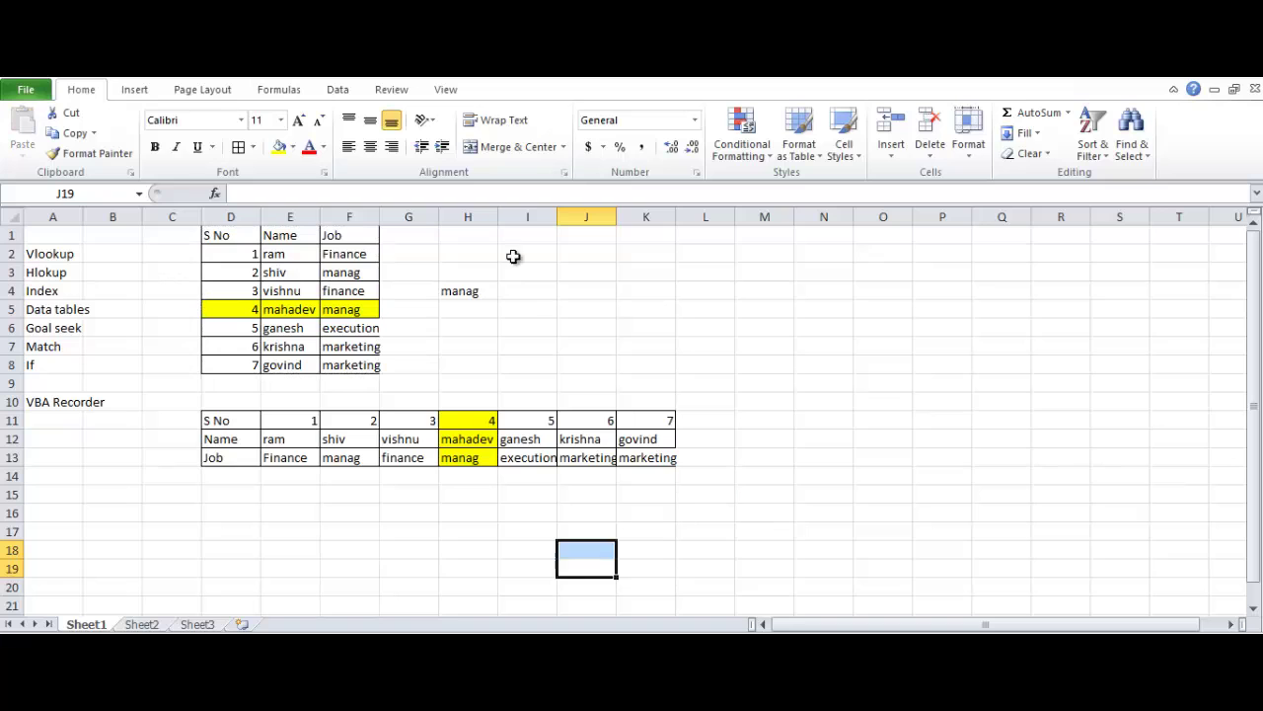
- Label G4 'vlookup' and G15 'hlookup'
click(409, 291)
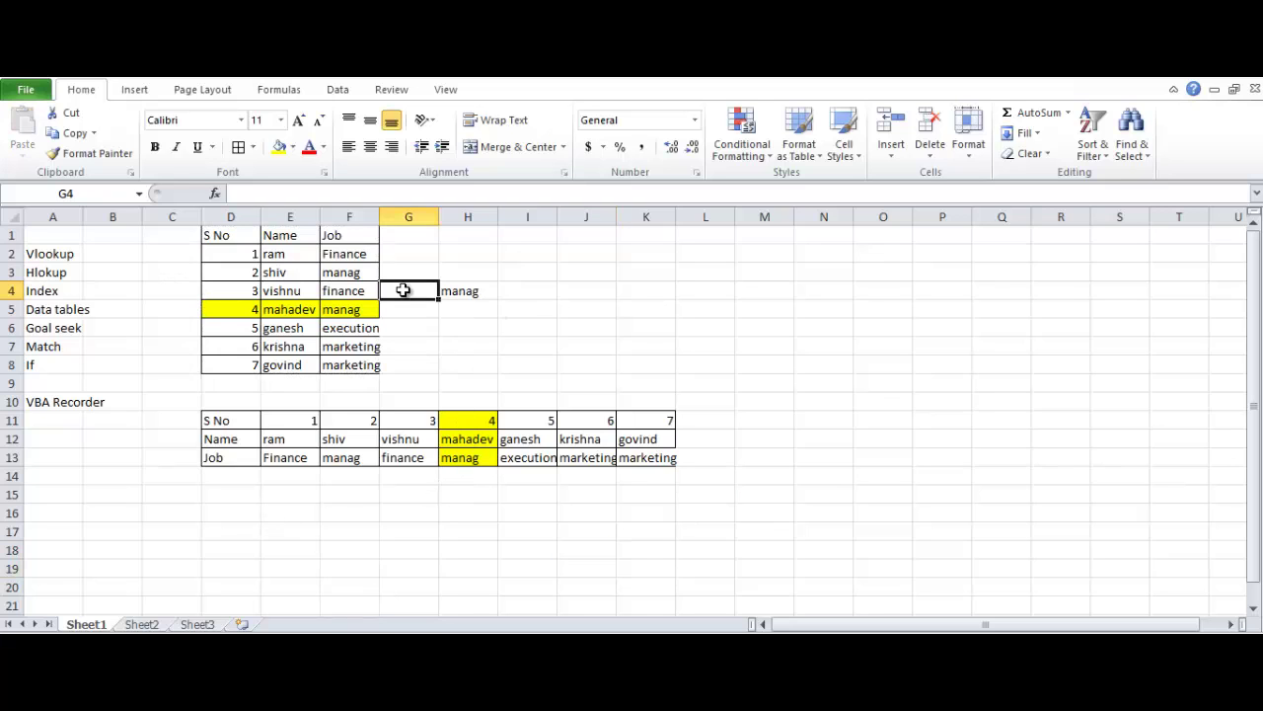
text(vlookup)
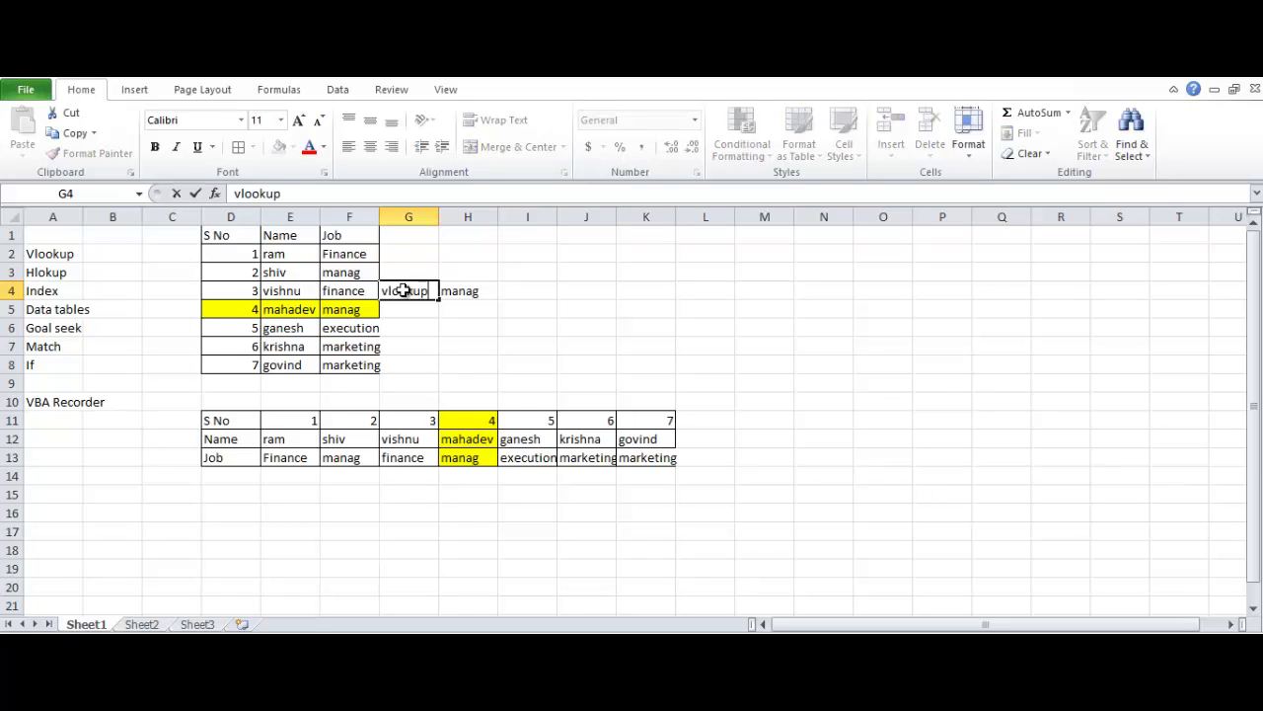
key(Return)
key(Down)
key(Down)
key(Down)
key(Down)
key(Down)
key(Down)
key(Down)
key(Down)
key(Down)
key(Down)
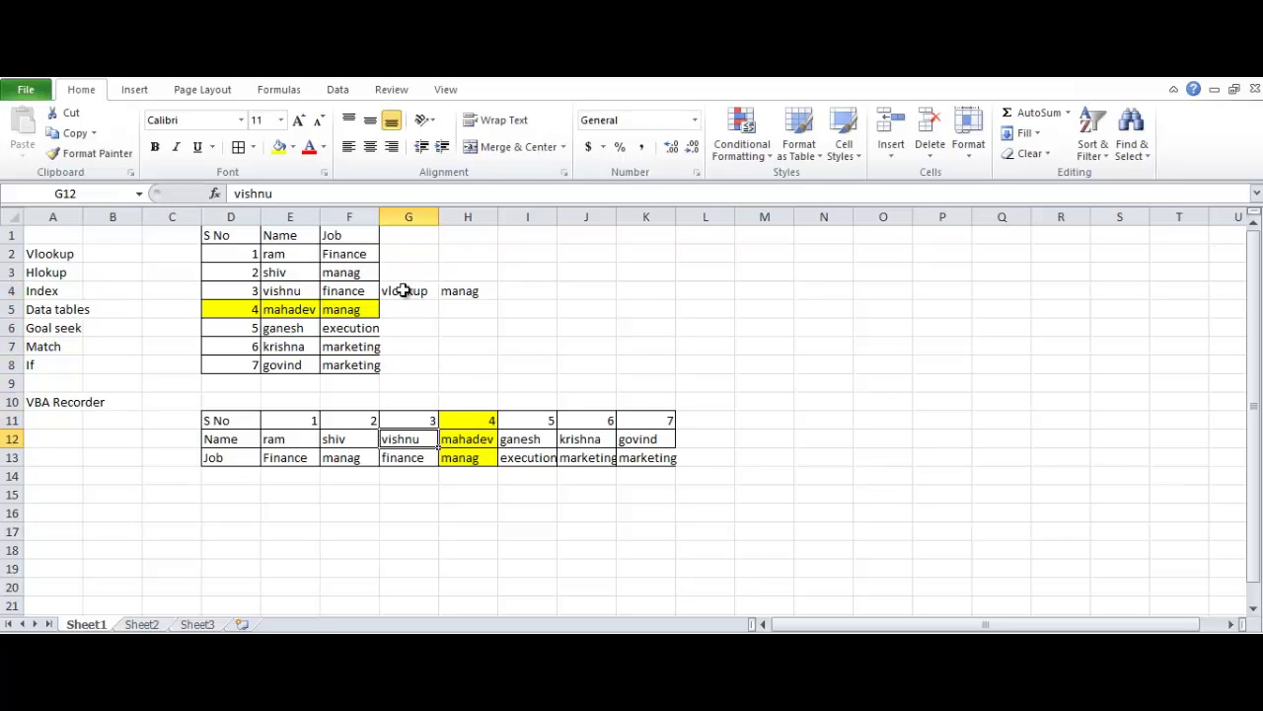
text(hlookup)
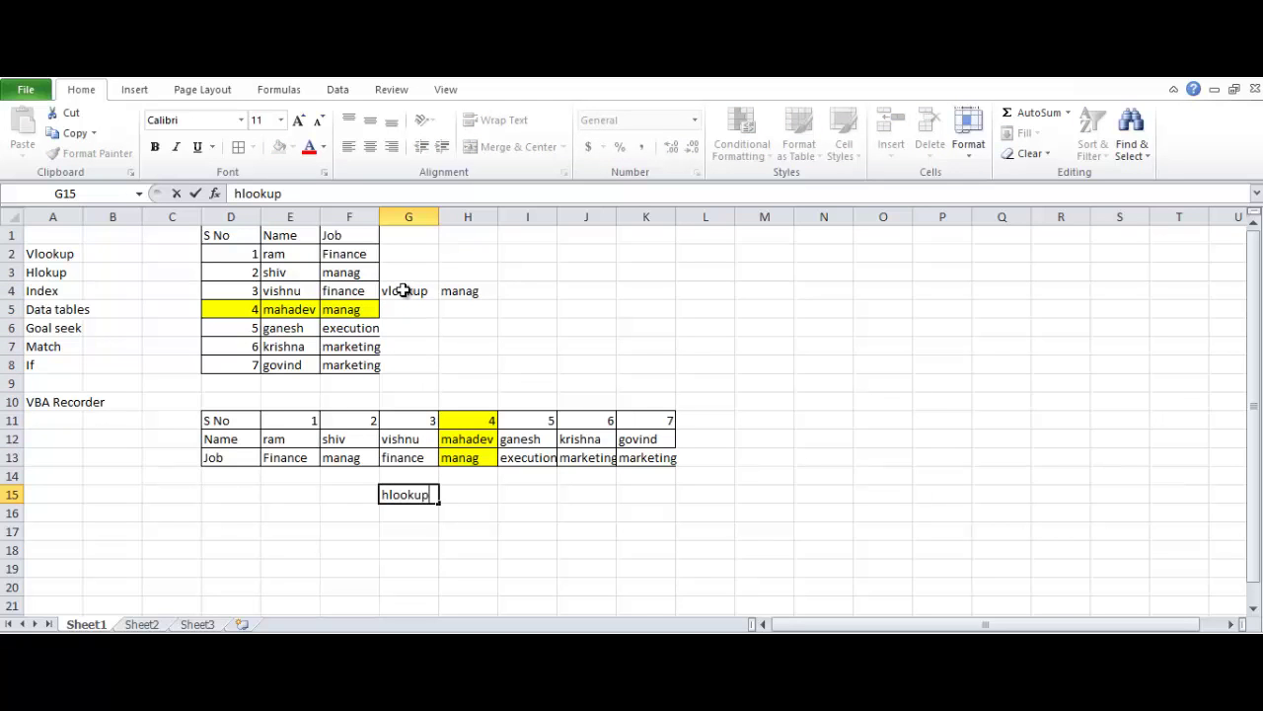
key(Return)
key(Up)
key(Right)
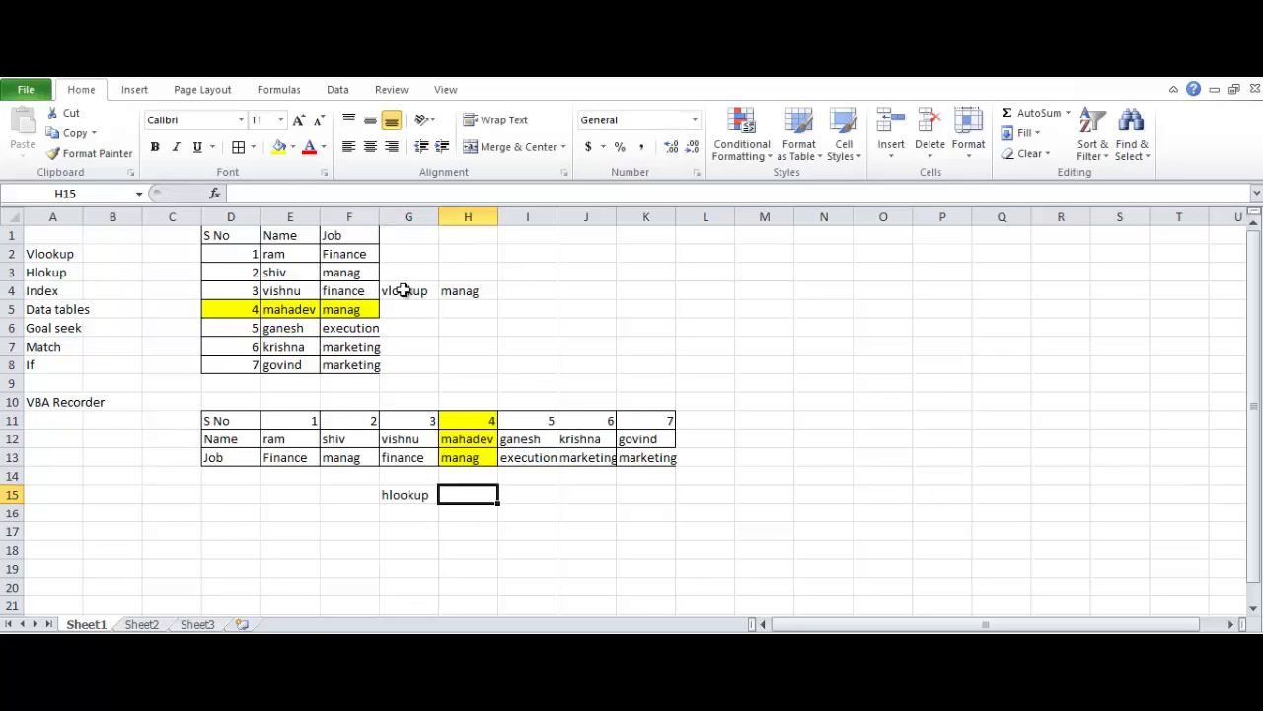
- Enter =HLOOKUP(4,D11:K13,3,FALSE) in H15, returning manag
text(=hlookup)
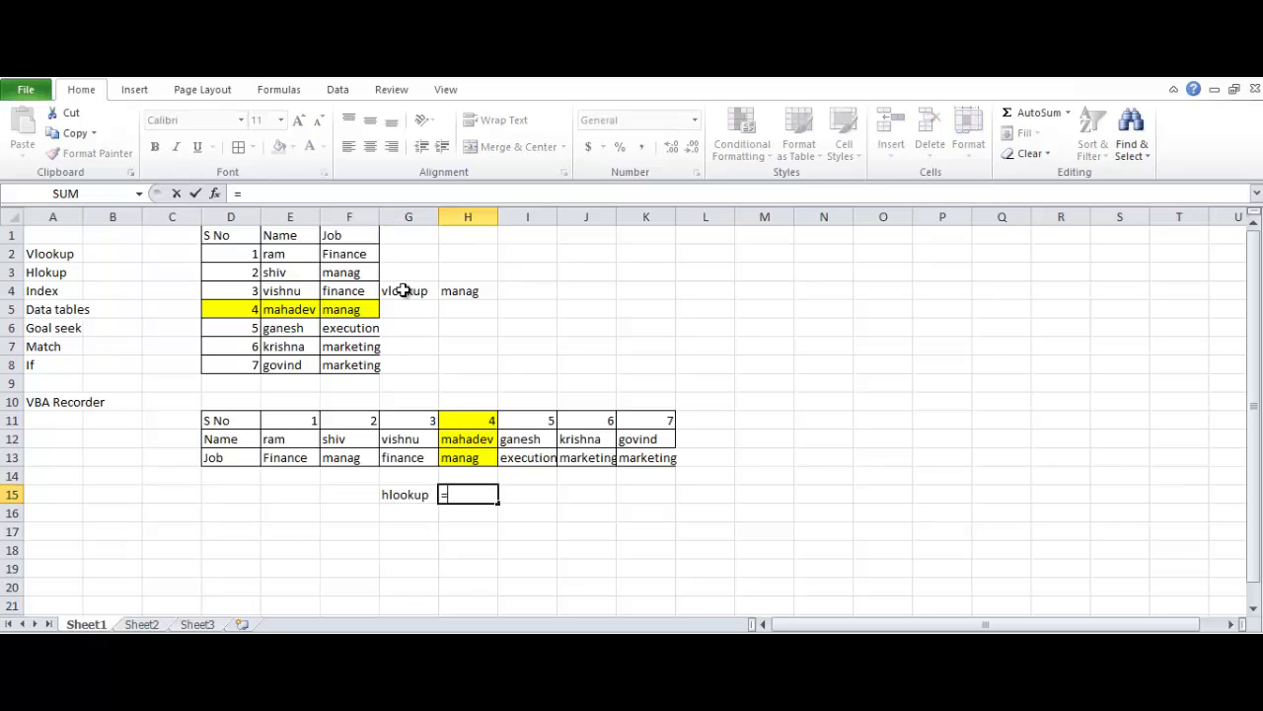
key(Tab)
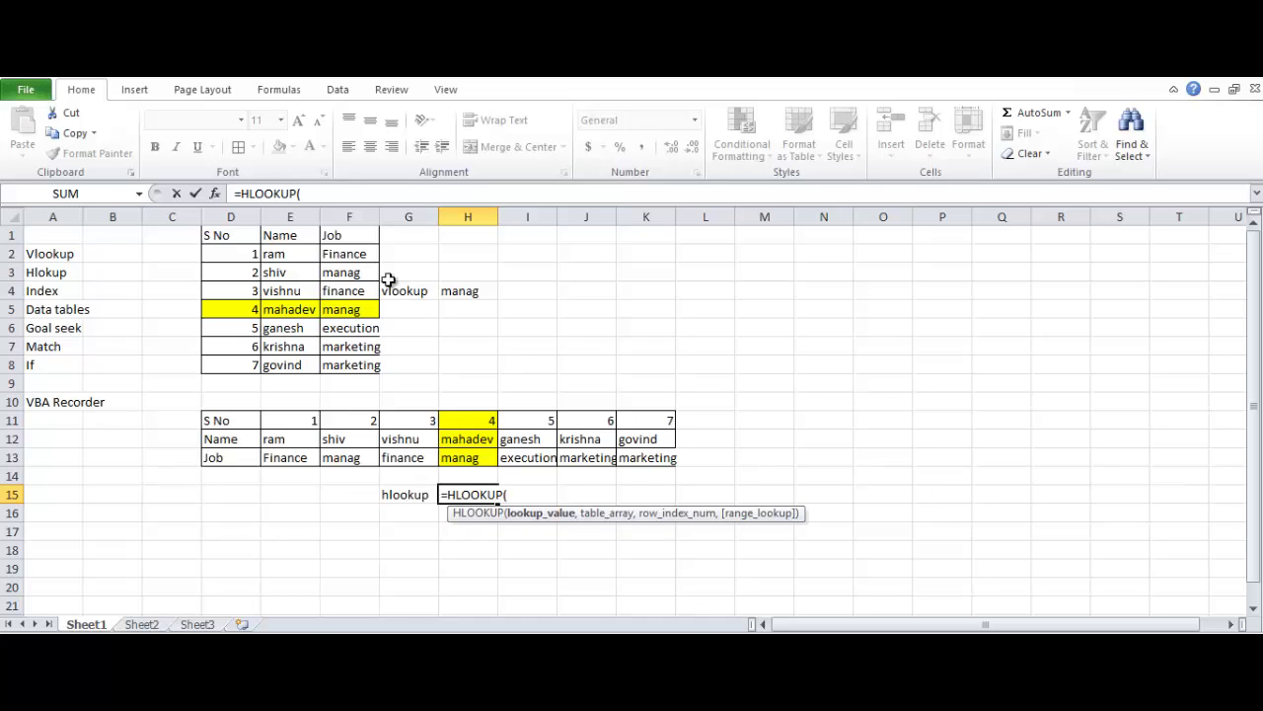
drag(222, 425, 631, 446)
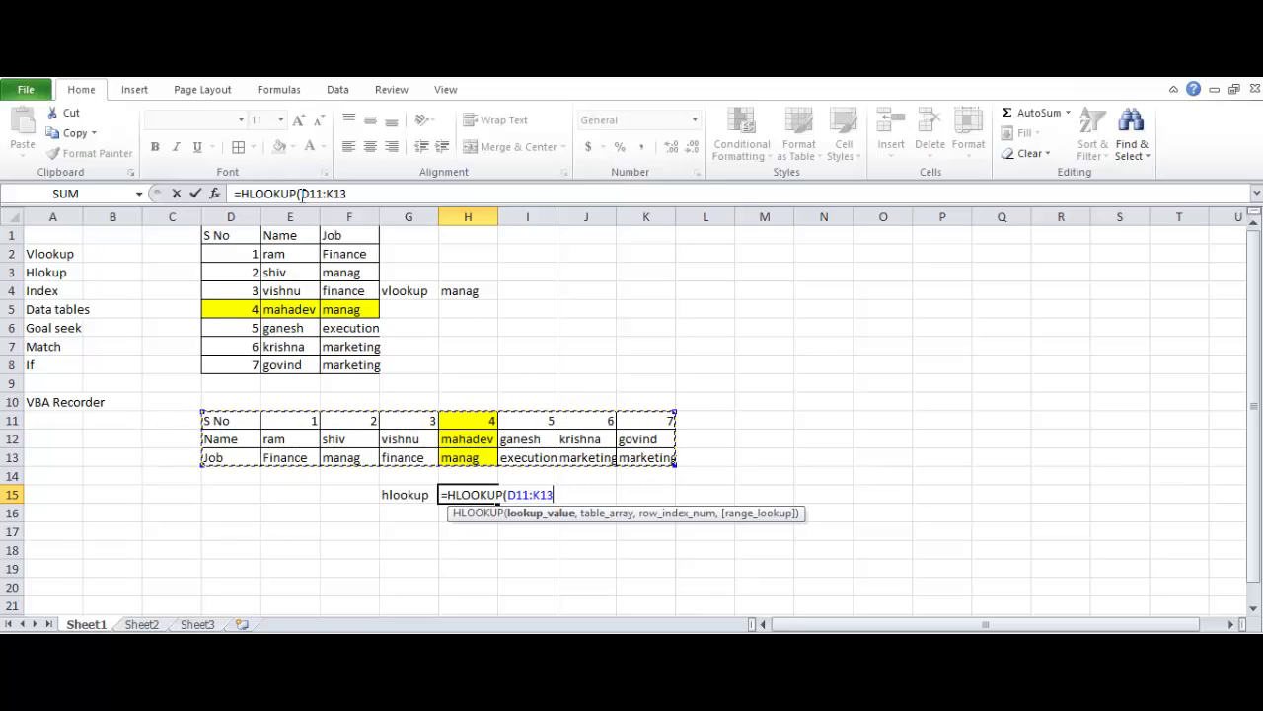
click(307, 197)
text(4,)
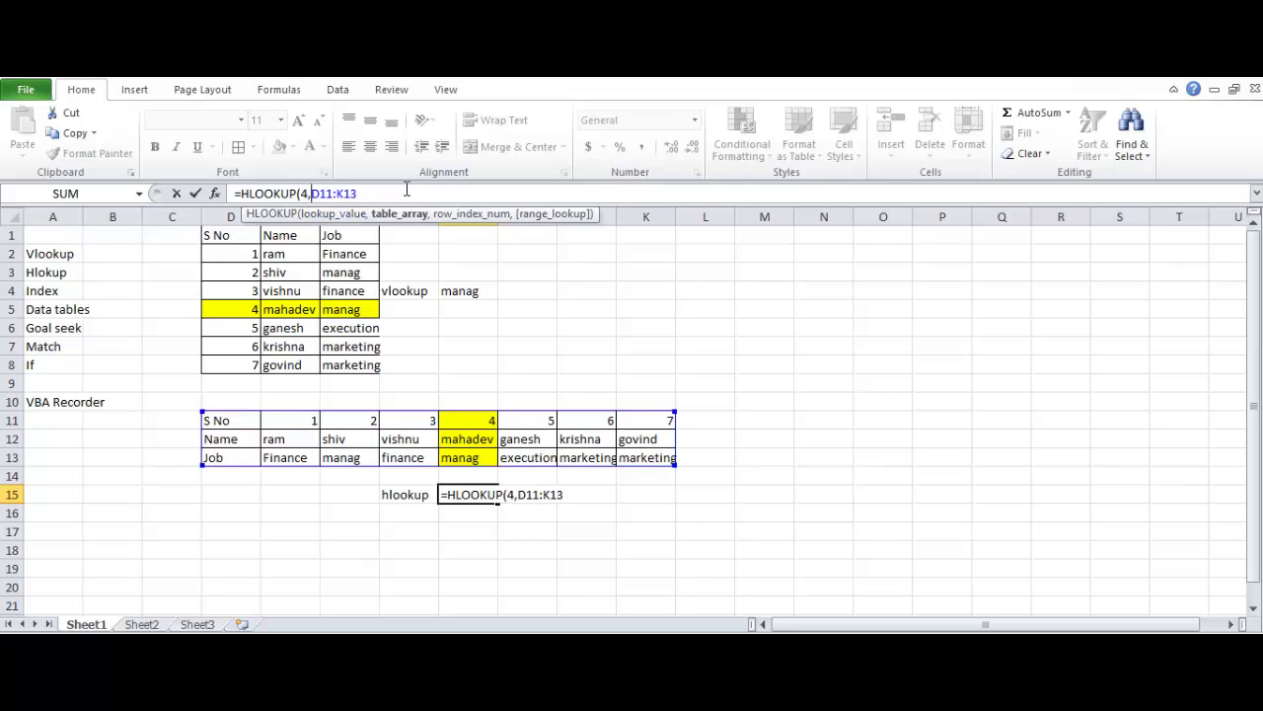
text(,)
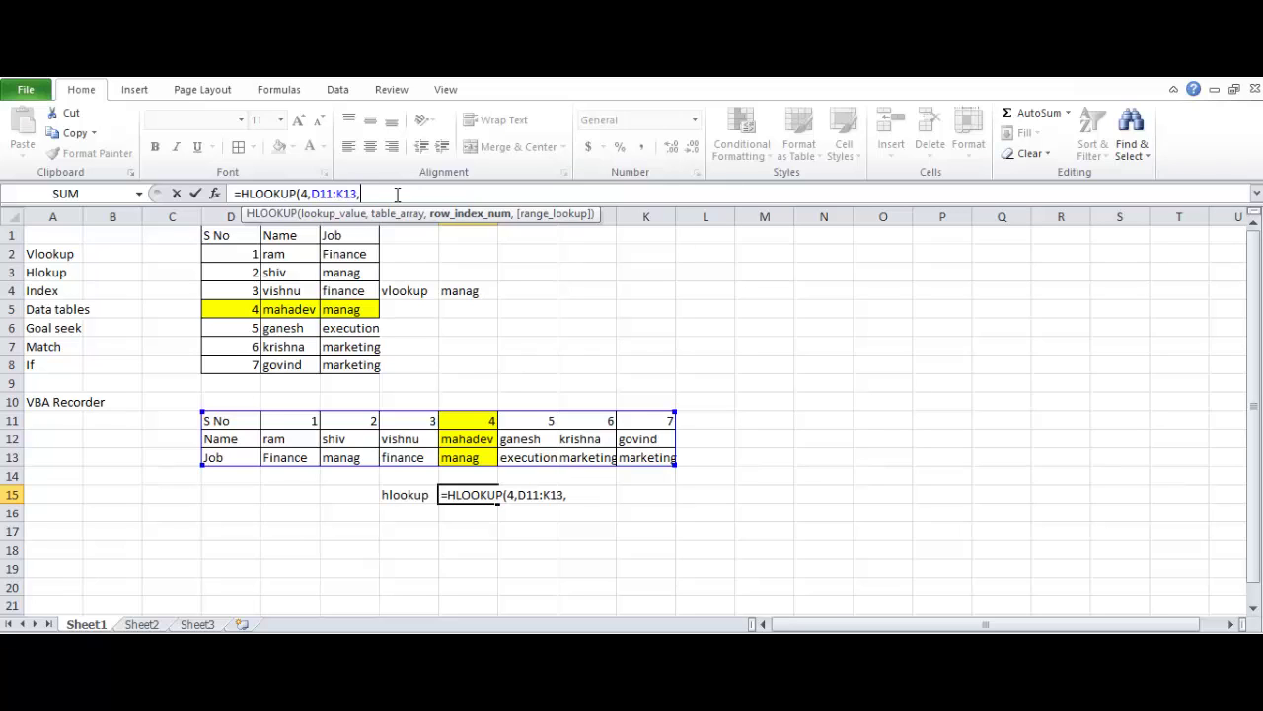
text(3,false))
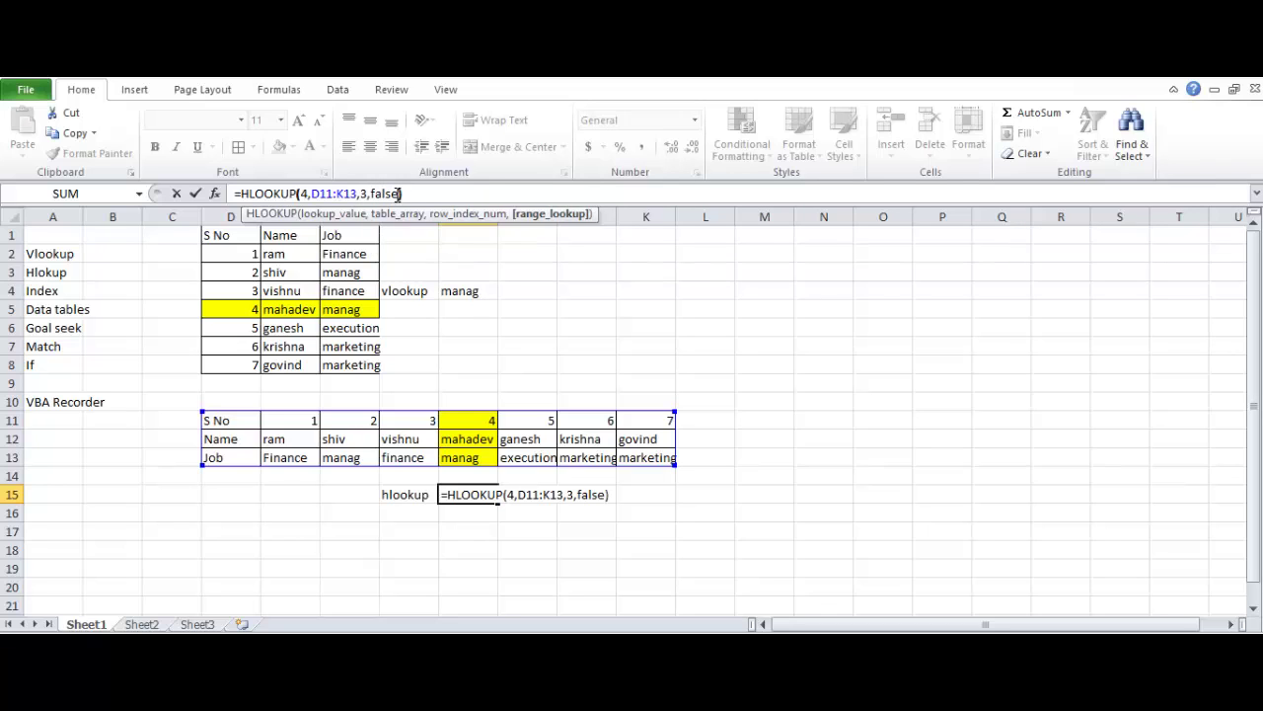
key(ctrl+Return)
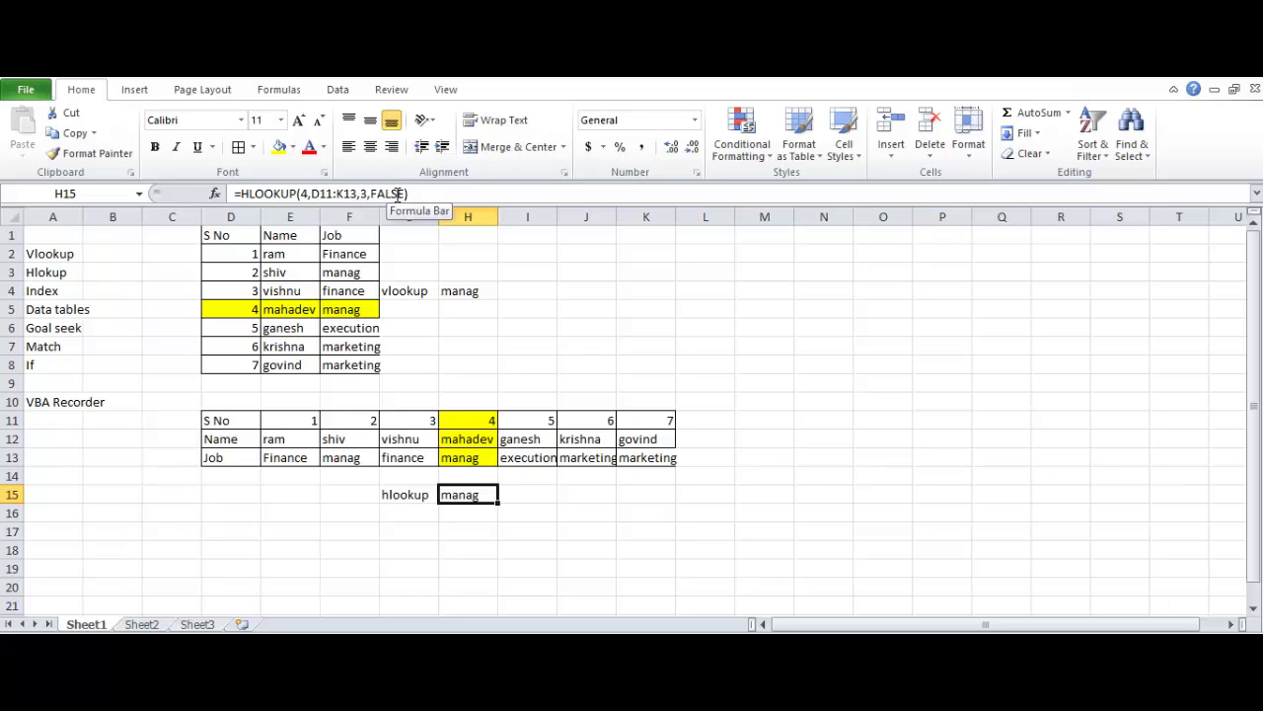
key(Down)
key(Down)
key(Left)
key(Left)
key(Left)
key(Left)
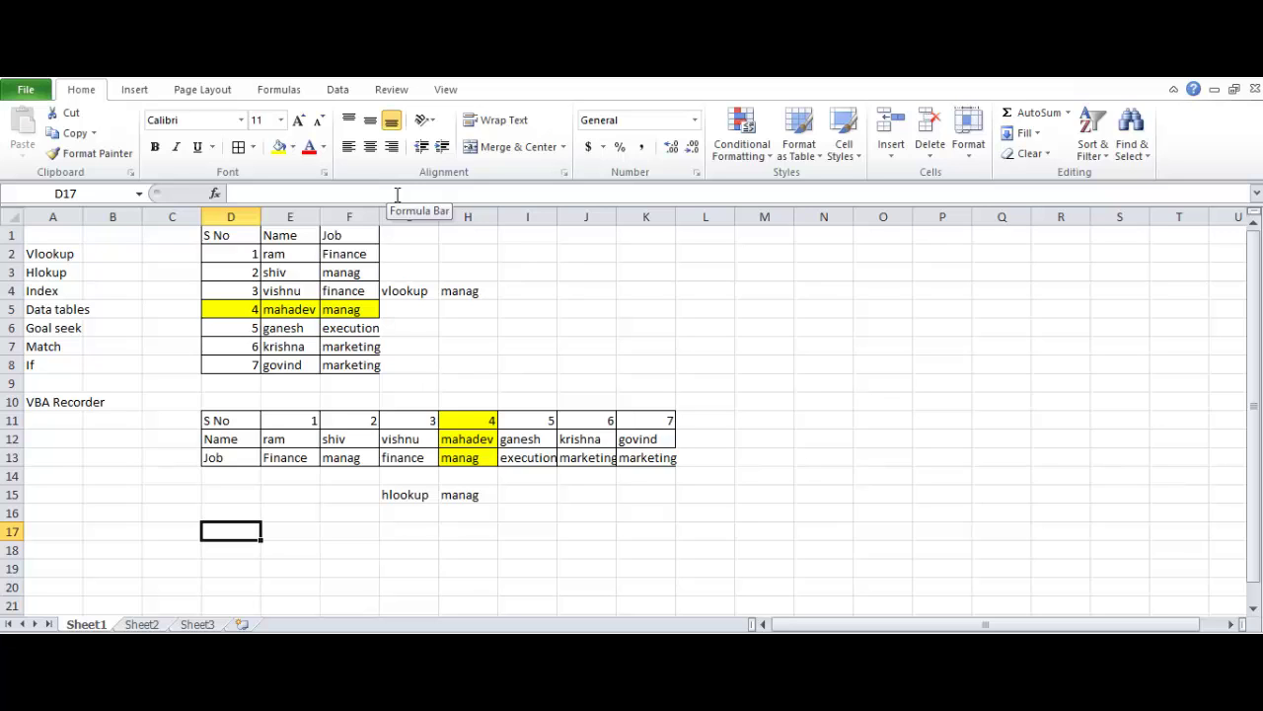
- Label D17 'Index' and check E17's =INDEX(D1:F8,2,2) result, ram
text(Index)
key(Return)
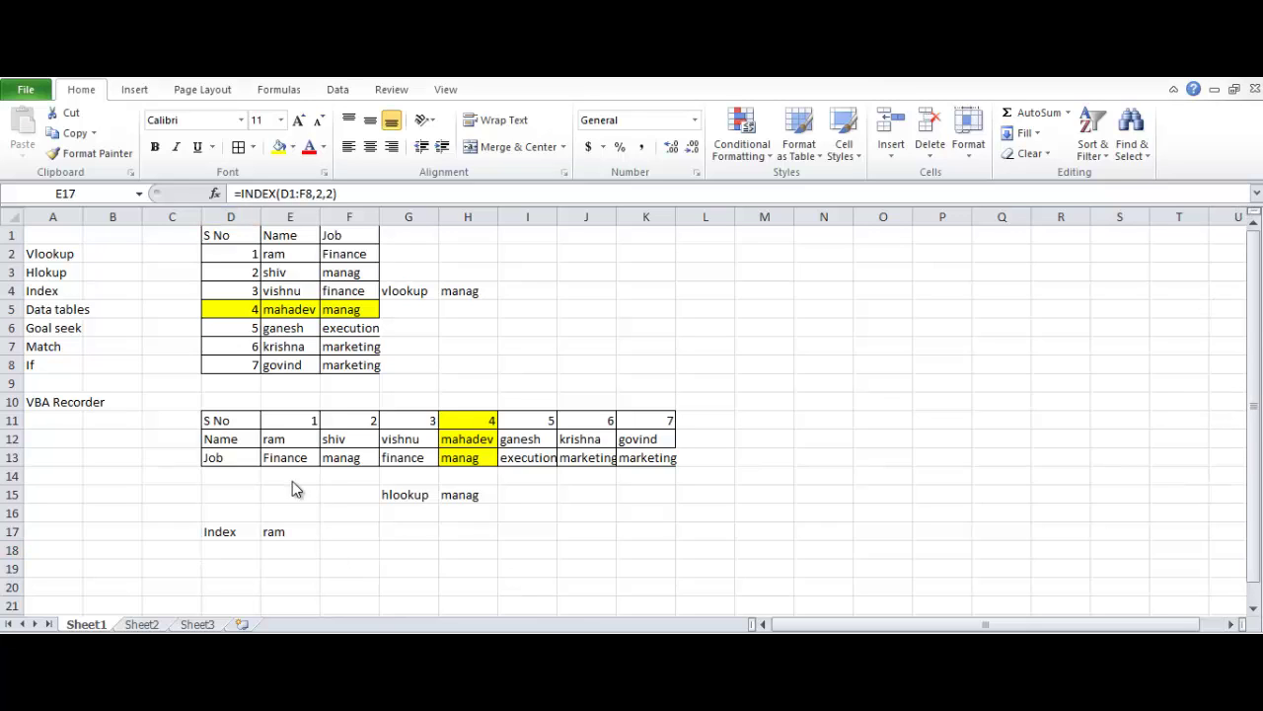
click(285, 531)
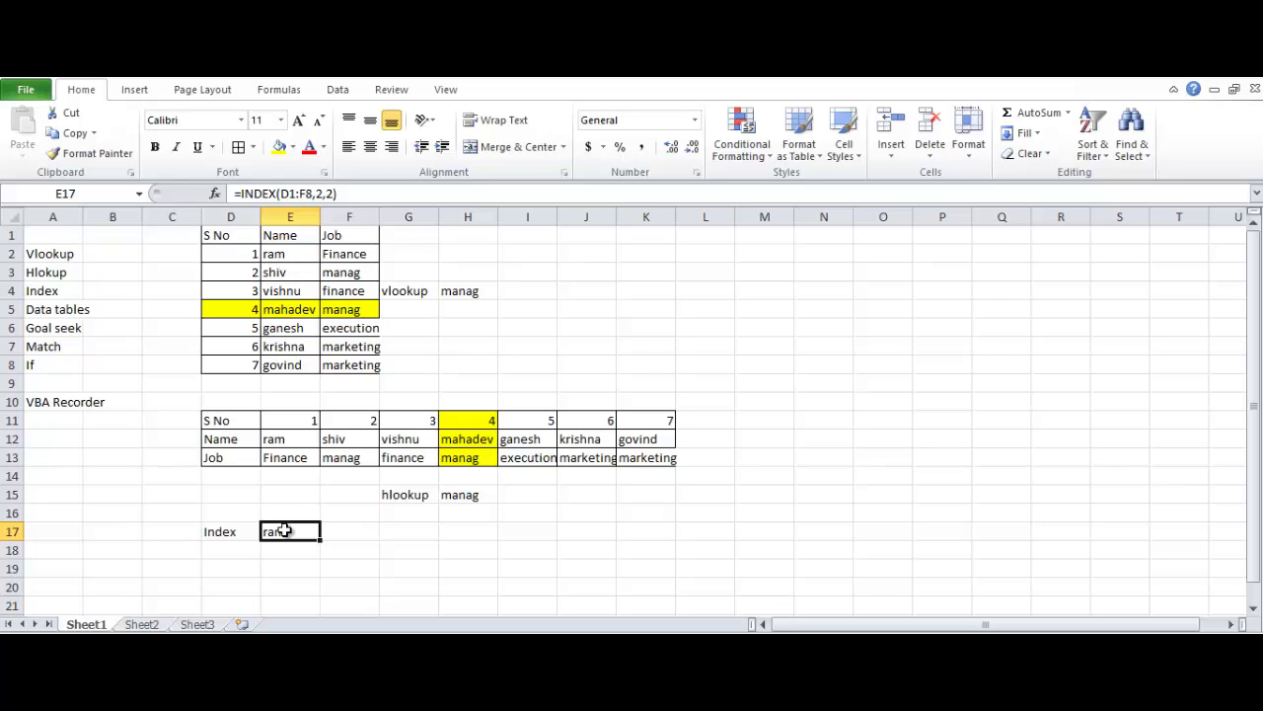
click(823, 257)
- Enter the position labels 1,1 in N2 and 2,2 in O3
text(1,)
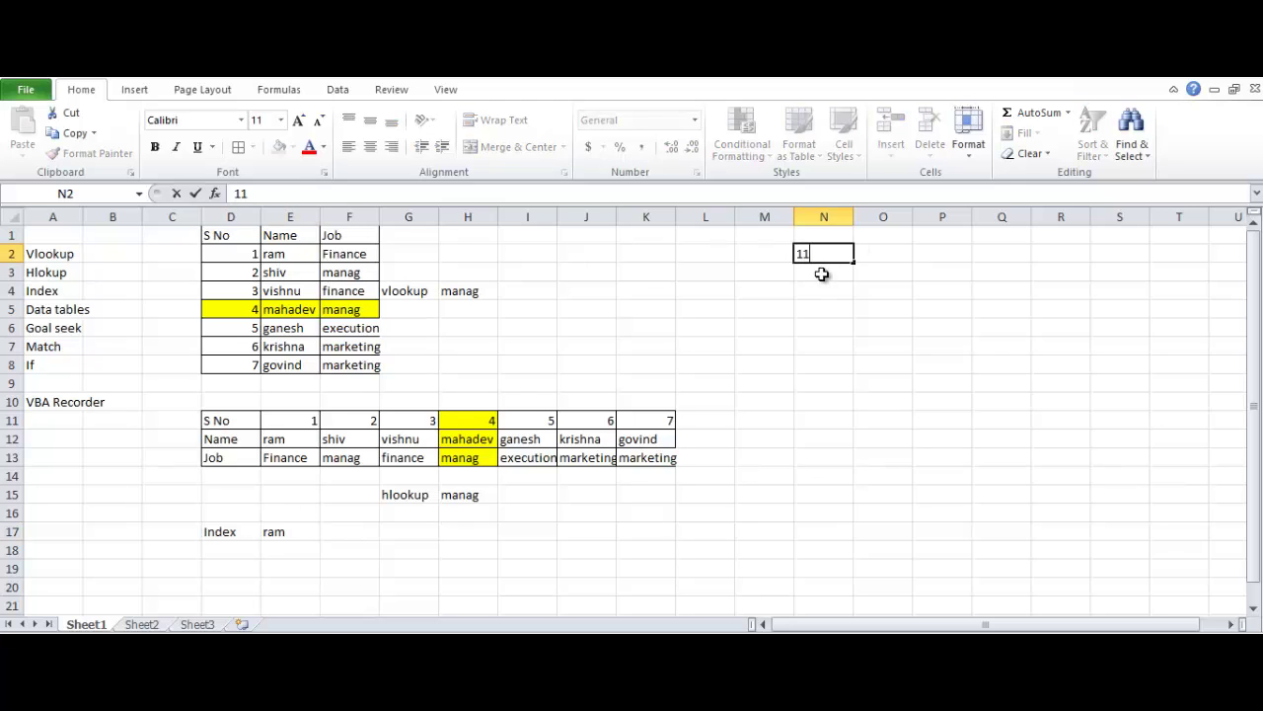
key(BackSpace)
text(,1)
key(Return)
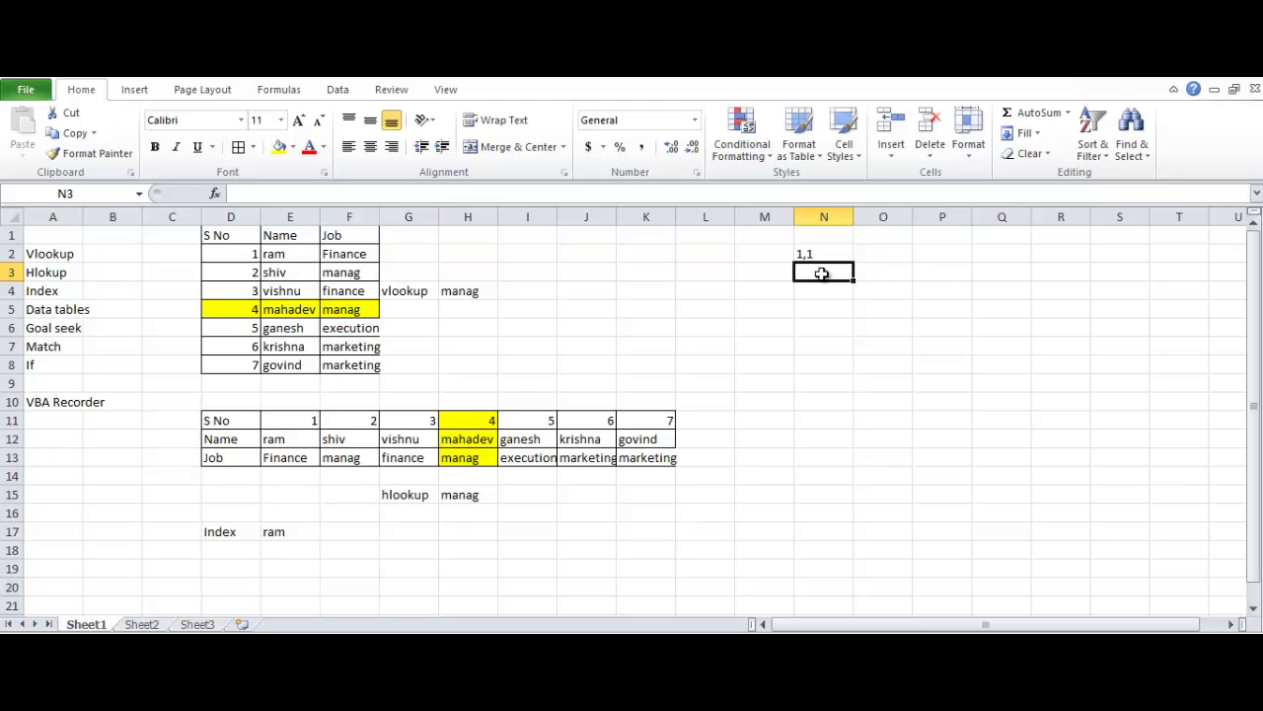
key(Right)
text(2,2)
key(Return)
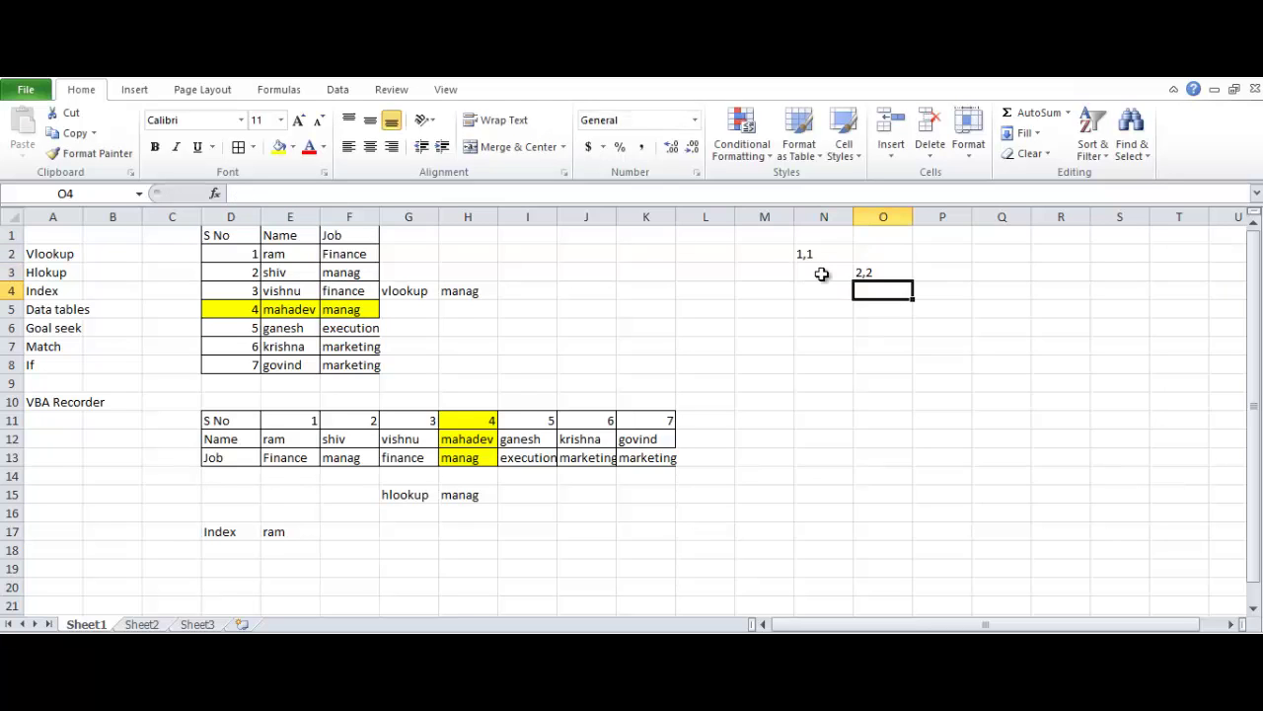
- Enter 2,1 in N3 and 3,1 in N4
key(Left)
key(Up)
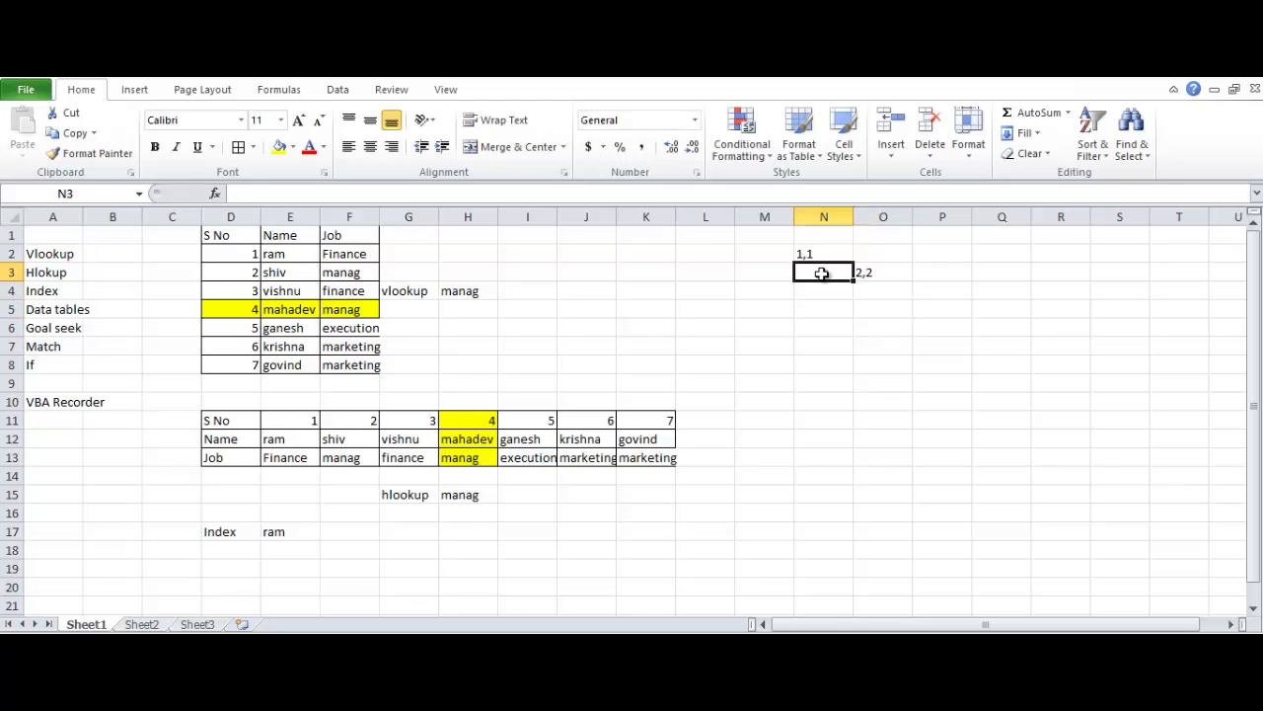
text(2,1)
key(Return)
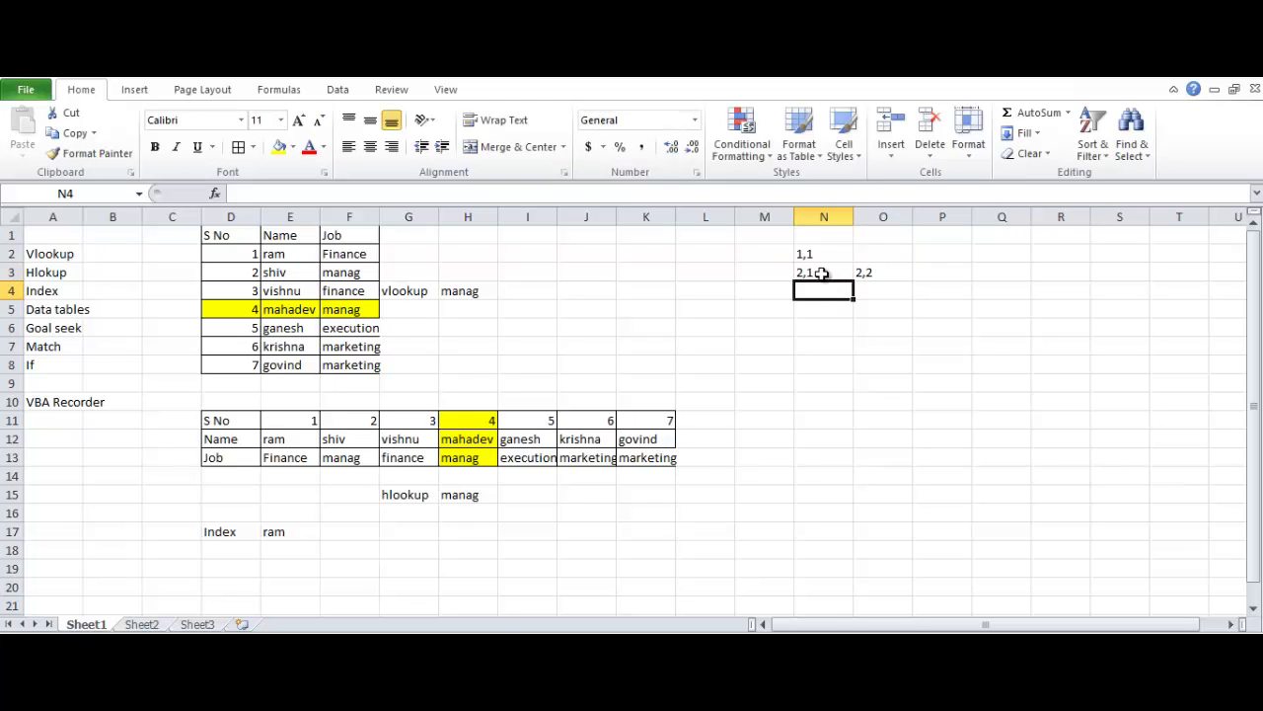
key(Up)
key(Down)
text(3,1)
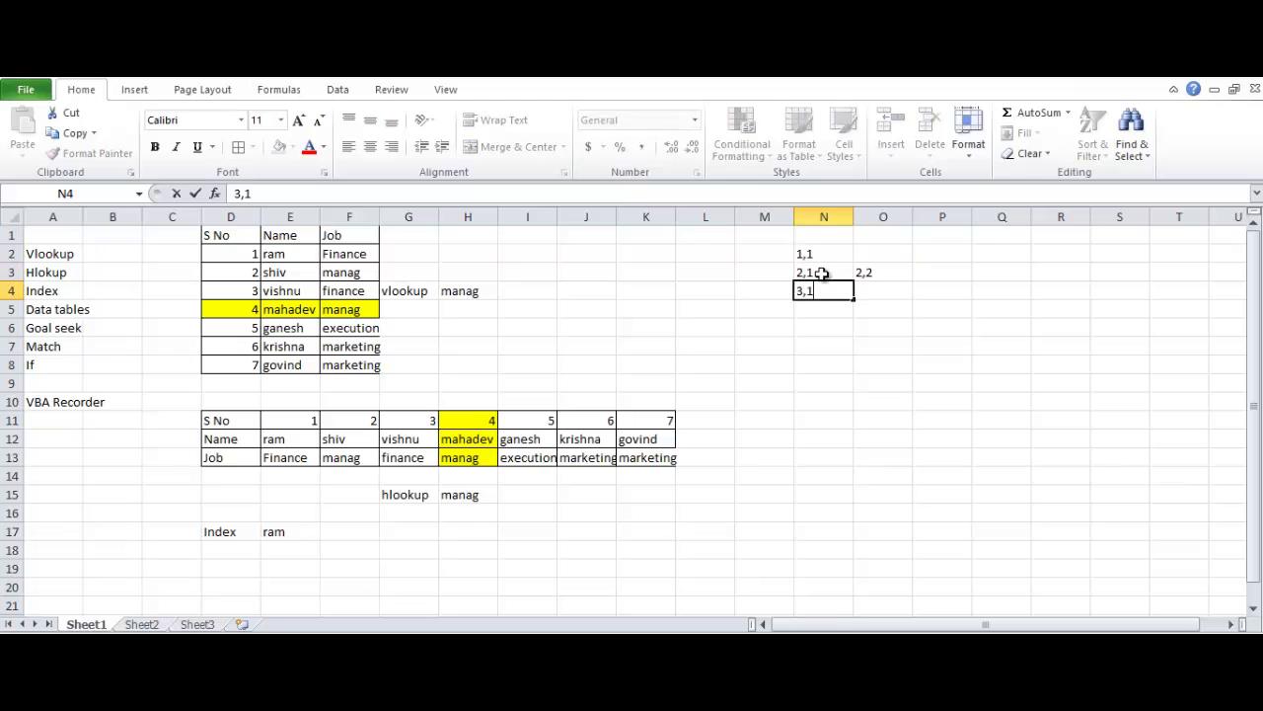
key(Return)
- Enter 2,1 in O2, discarding stray 0 entries in N1 and N2
key(Up)
key(Up)
key(Up)
key(Up)
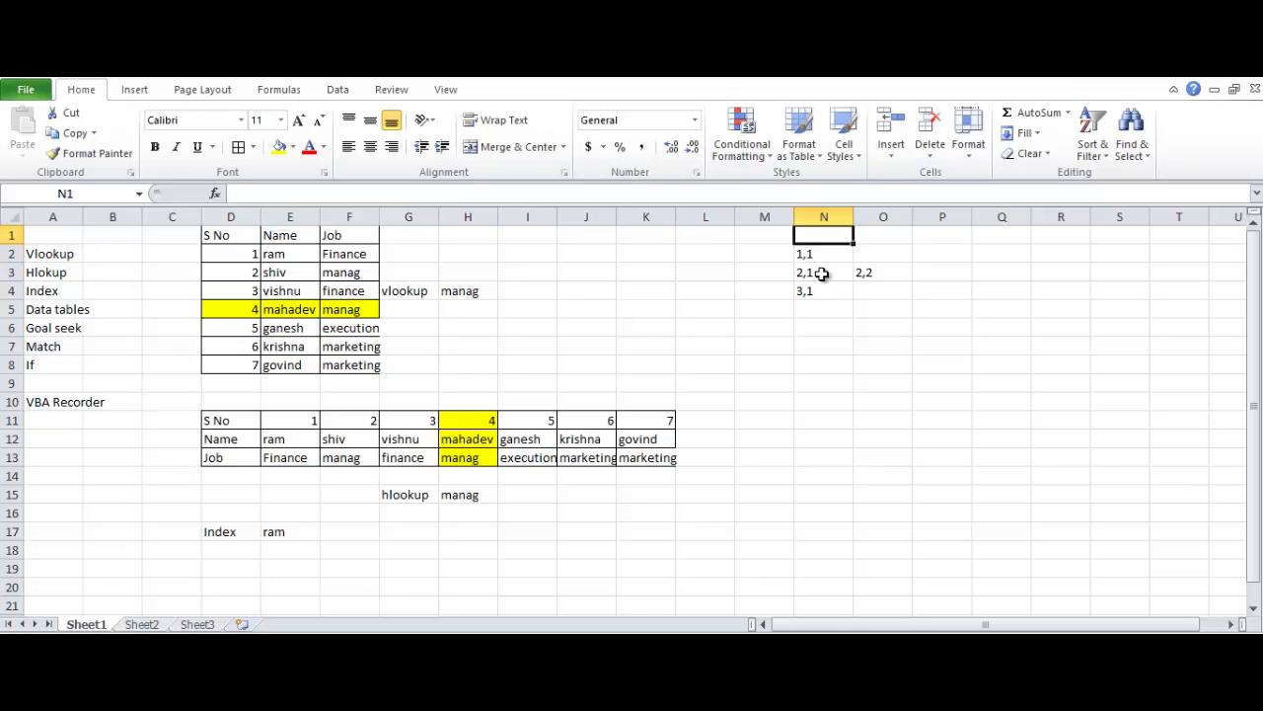
text(0)
key(BackSpace)
key(Right)
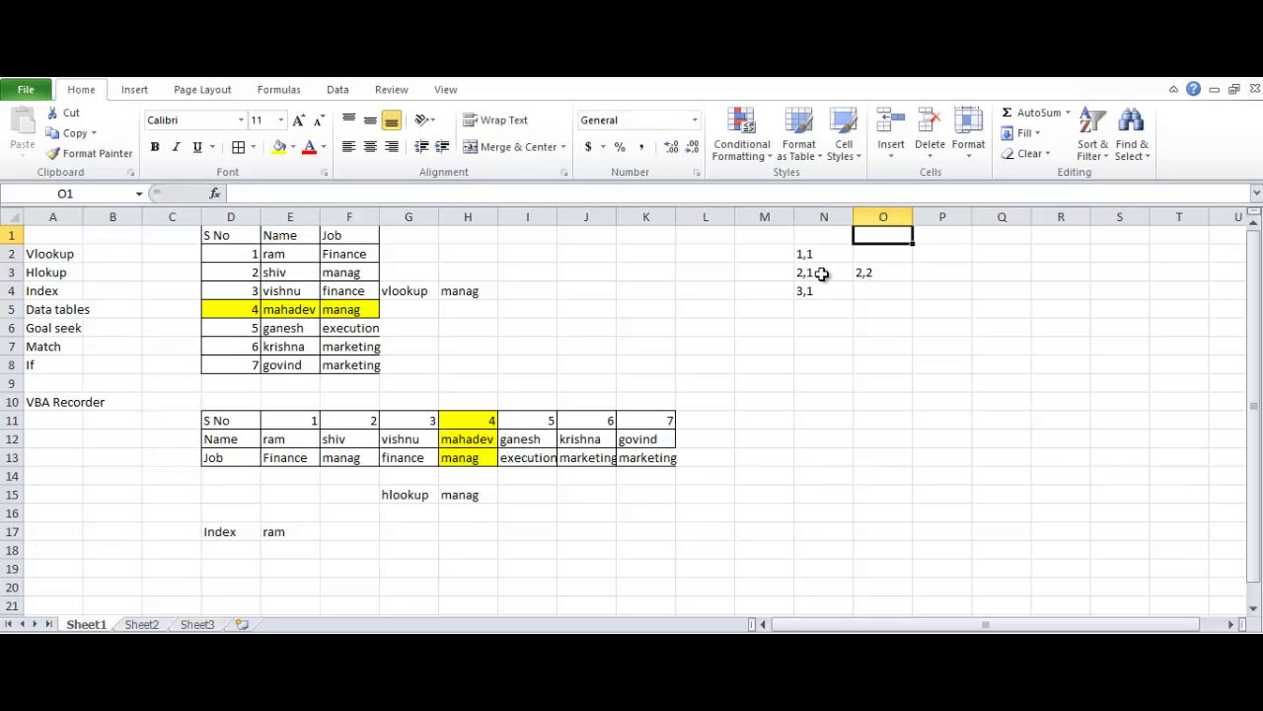
key(Down)
text(2,1)
key(Return)
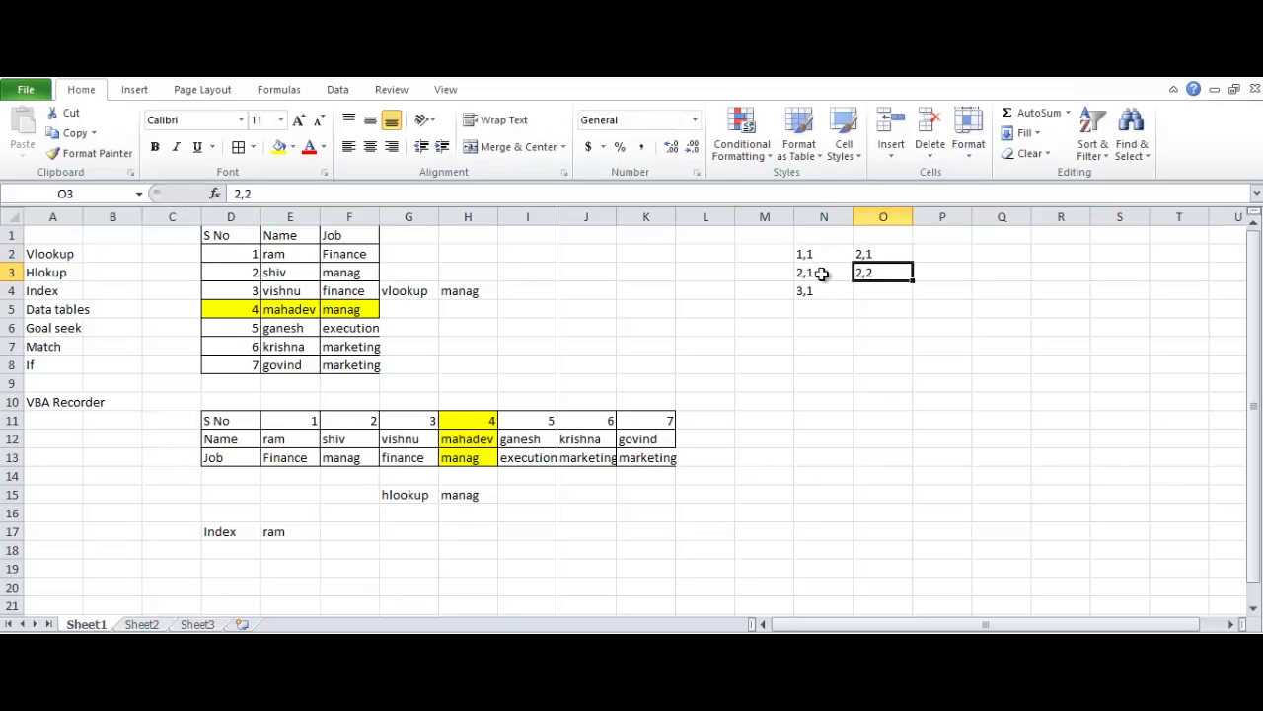
key(Right)
key(Up)
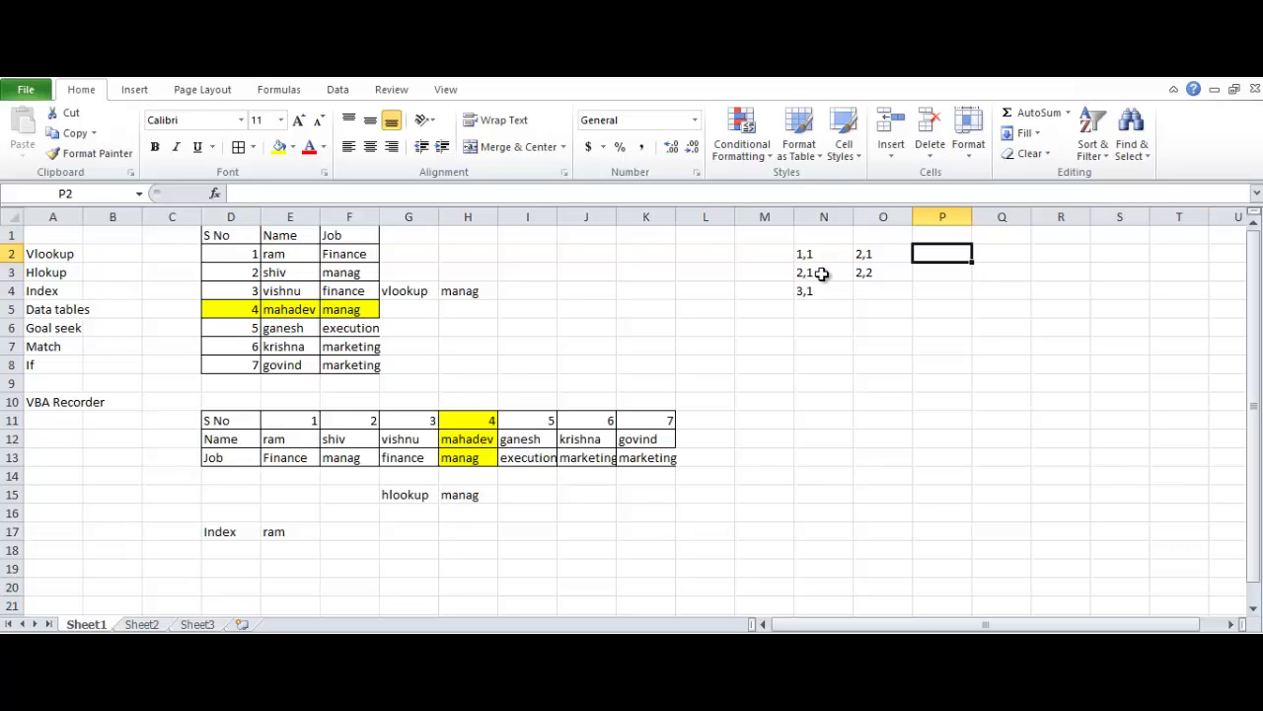
key(Left)
key(Left)
text(0)
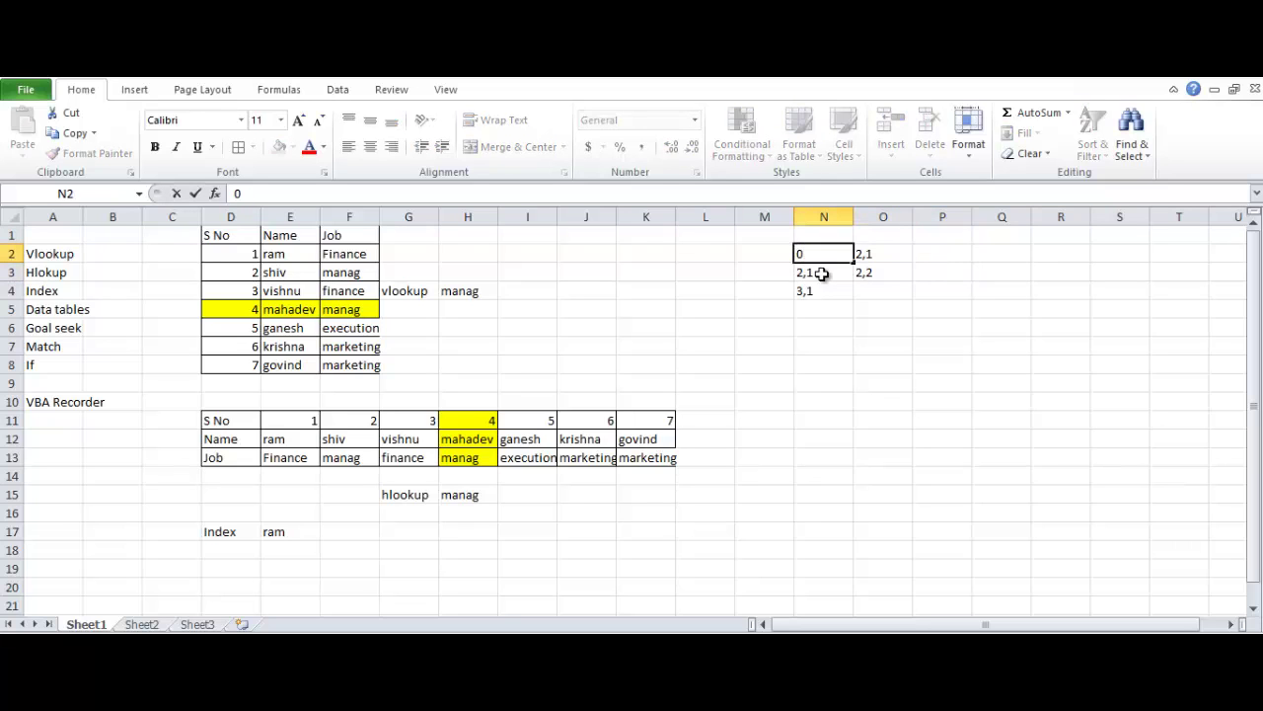
key(Escape)
- Replace O2's mistaken 2,1 with 1,2 and add 1,3 in P2
key(Right)
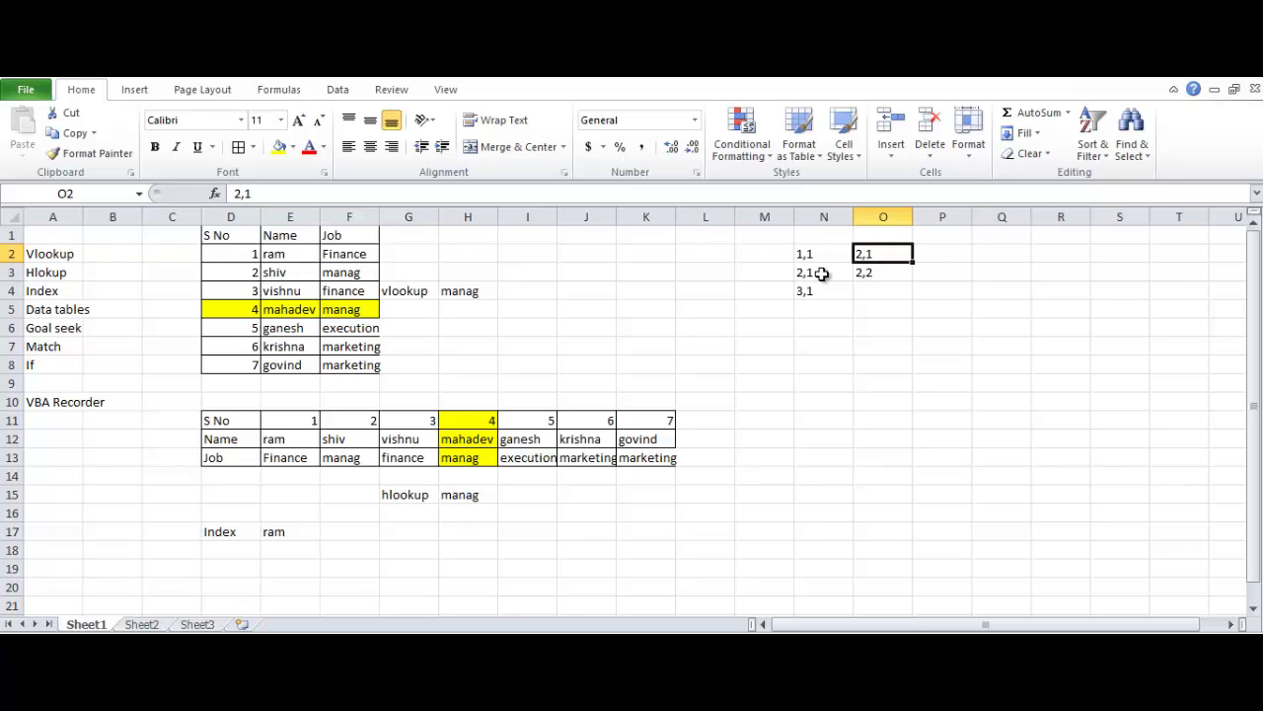
key(Delete)
text(1,2)
key(Return)
key(Up)
key(Right)
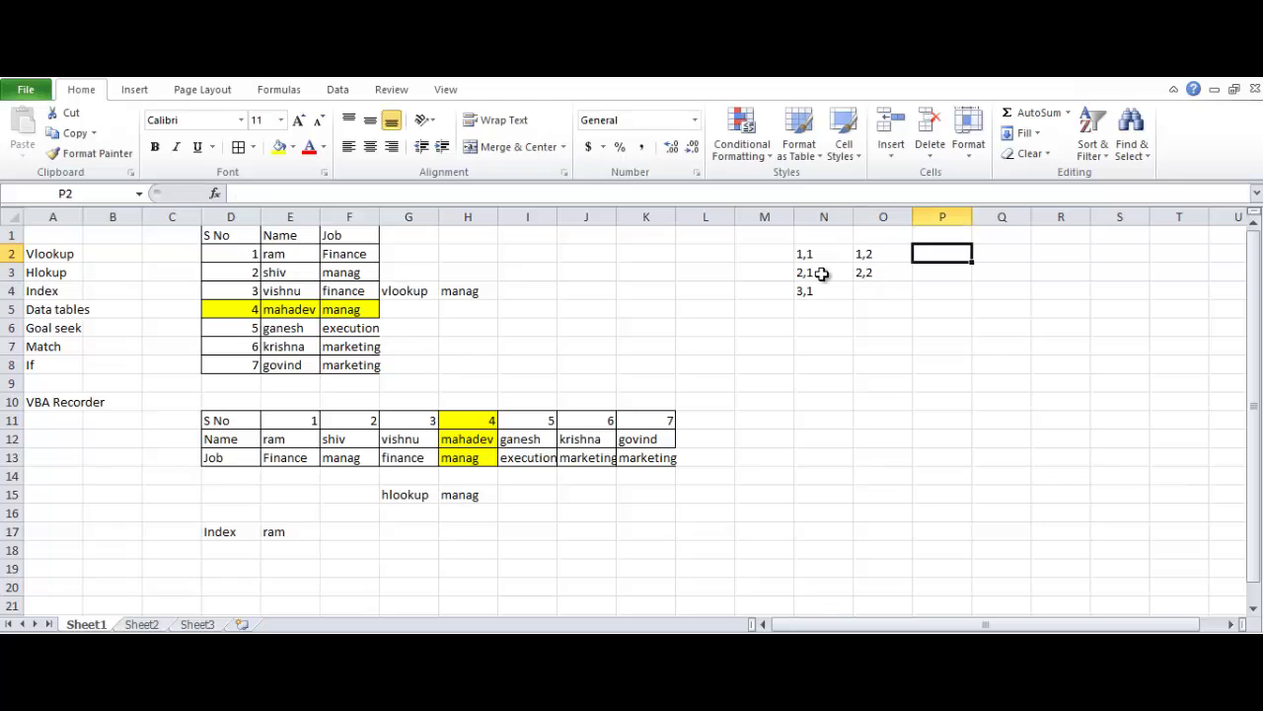
text(1,3)
key(Return)
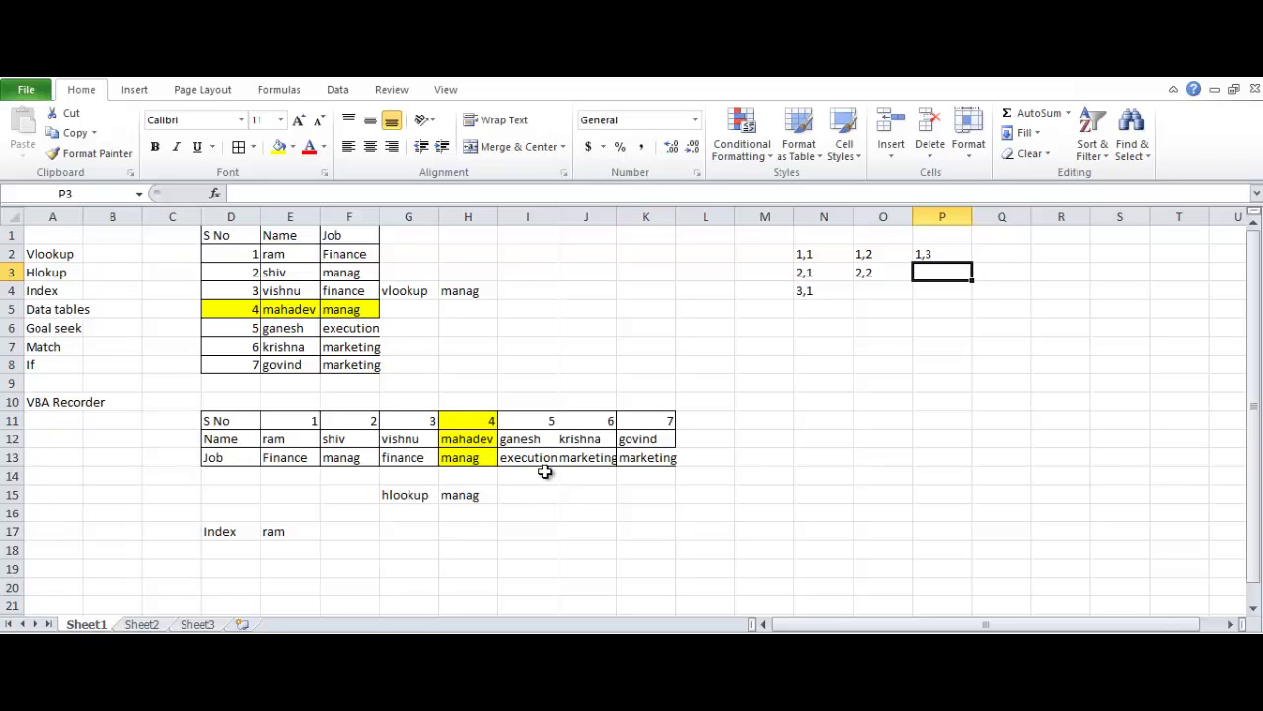
- Change E17's formula to =INDEX(D1:F8,1,2) so it returns the Name heading
click(290, 532)
click(318, 194)
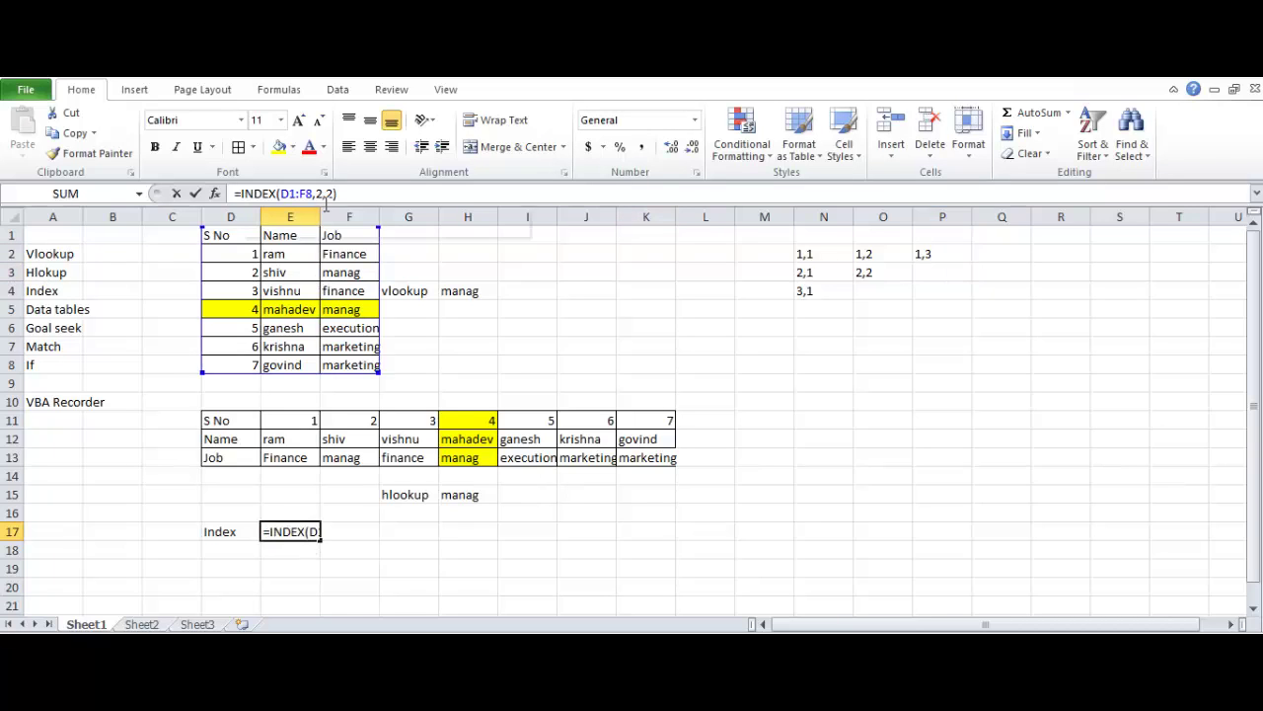
key(BackSpace)
key(Return)
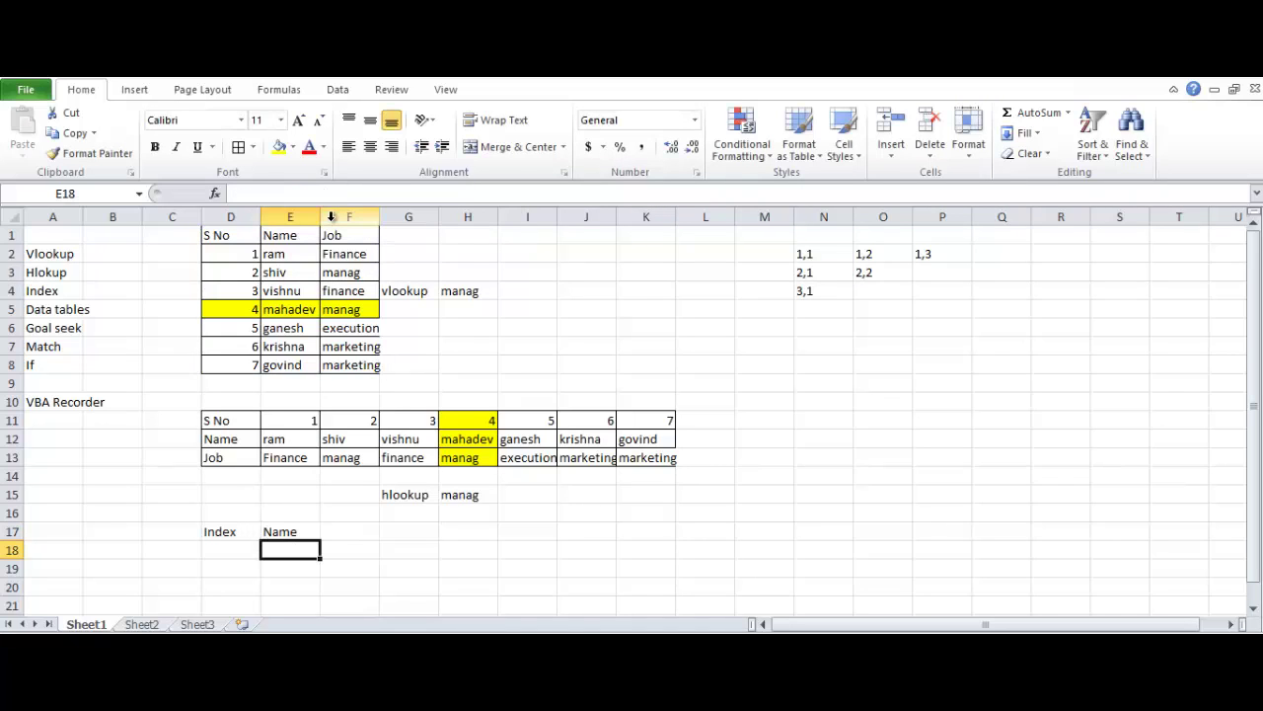
key(Up)
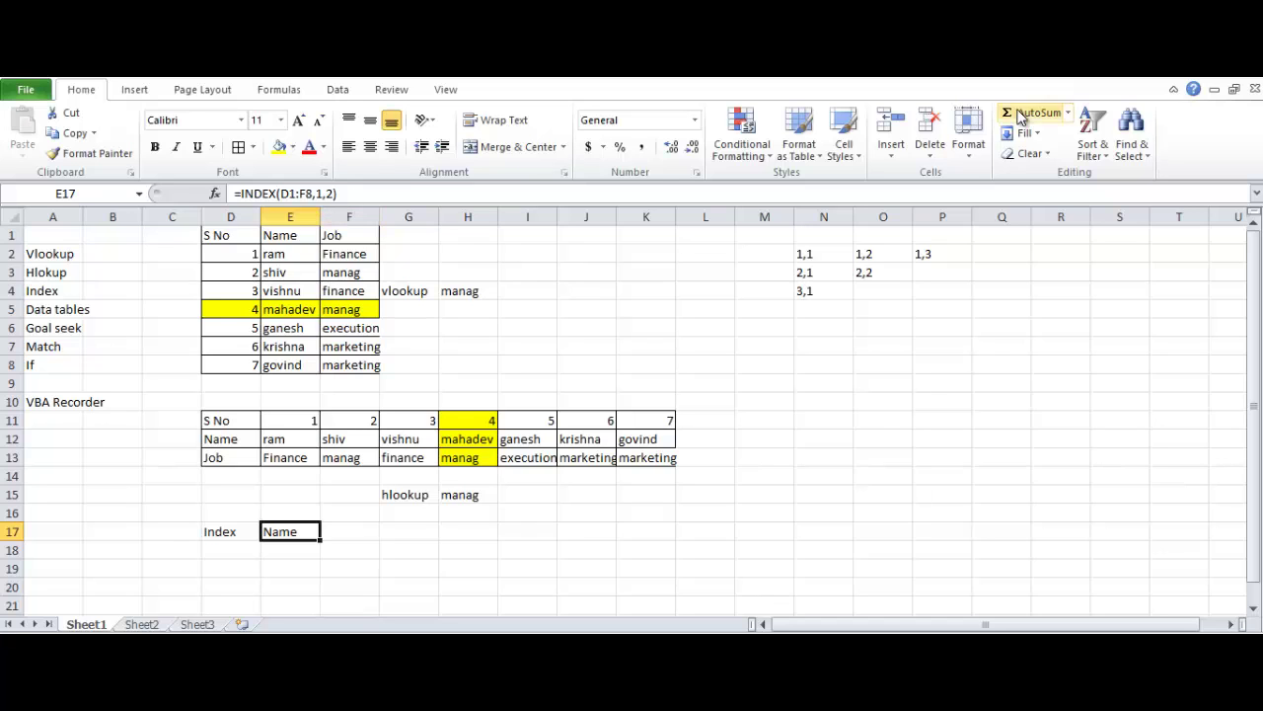
- Apply All Borders and a red font colour to the N2:P4 grid
click(865, 255)
drag(819, 254, 917, 295)
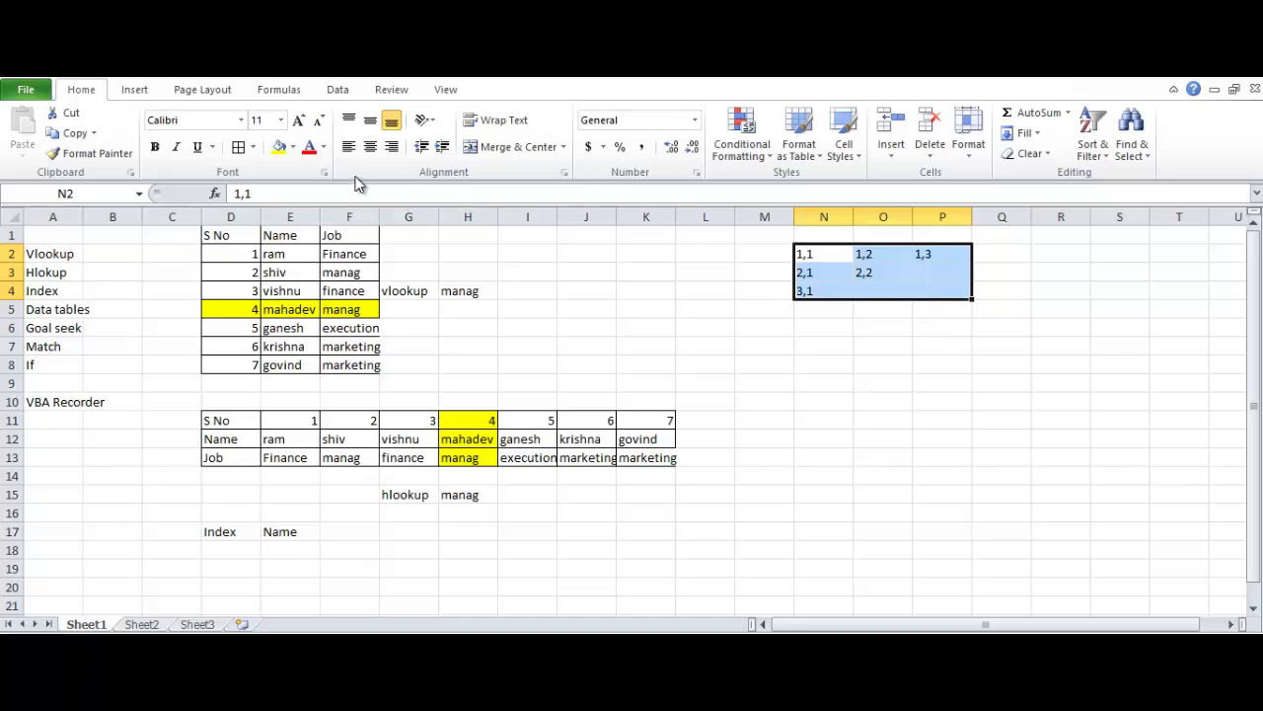
click(238, 147)
click(309, 147)
click(1046, 548)
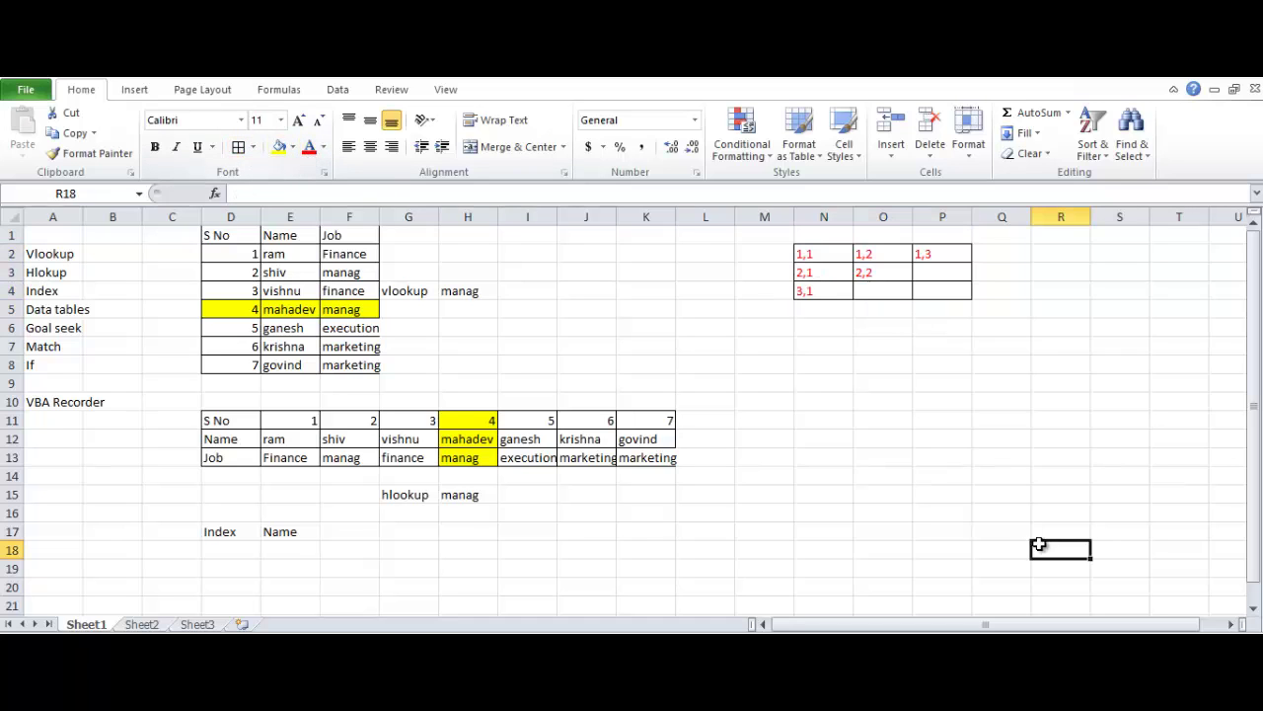
- Title the grid 'Index' in O1 and select D17:E17
click(875, 237)
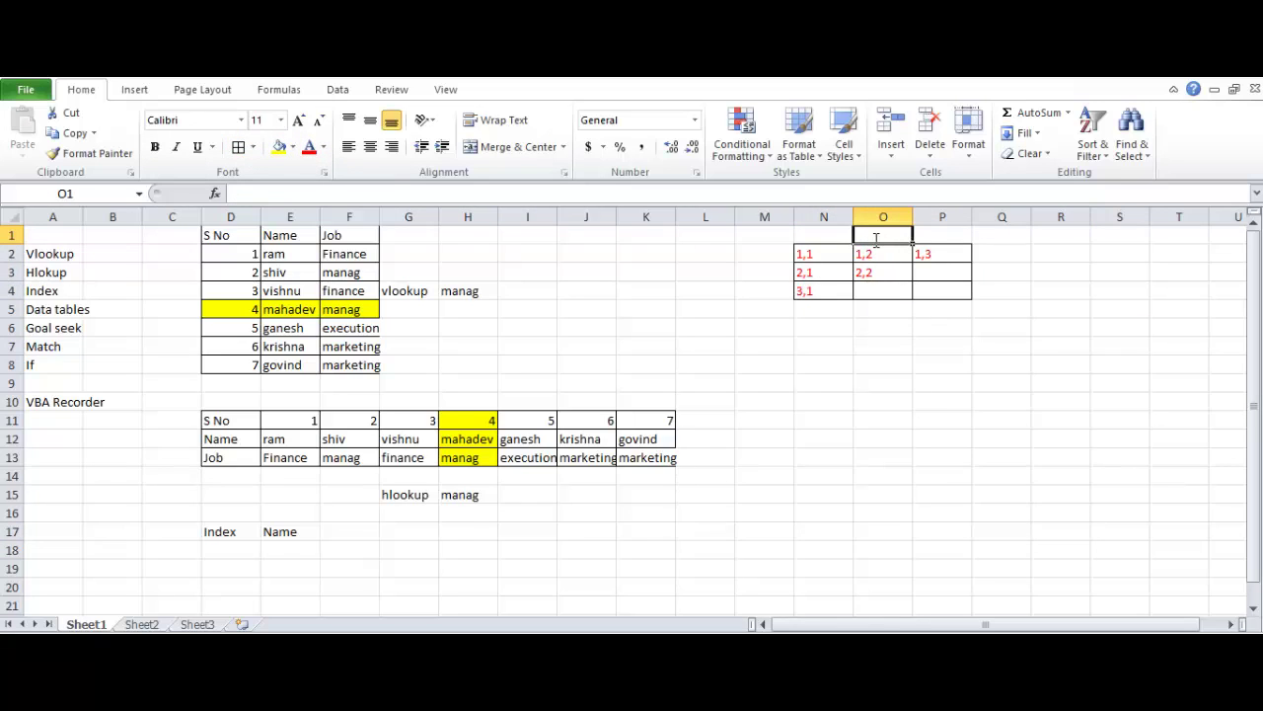
text(Index)
key(Return)
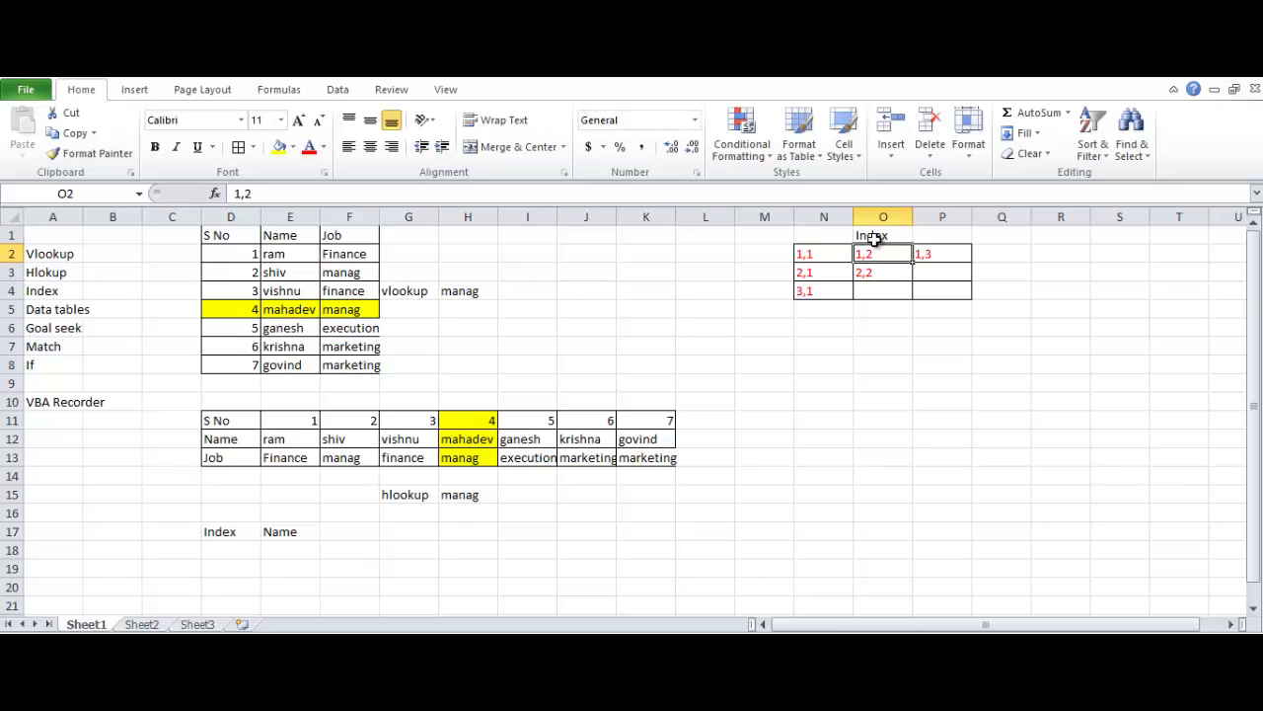
drag(218, 533, 287, 526)
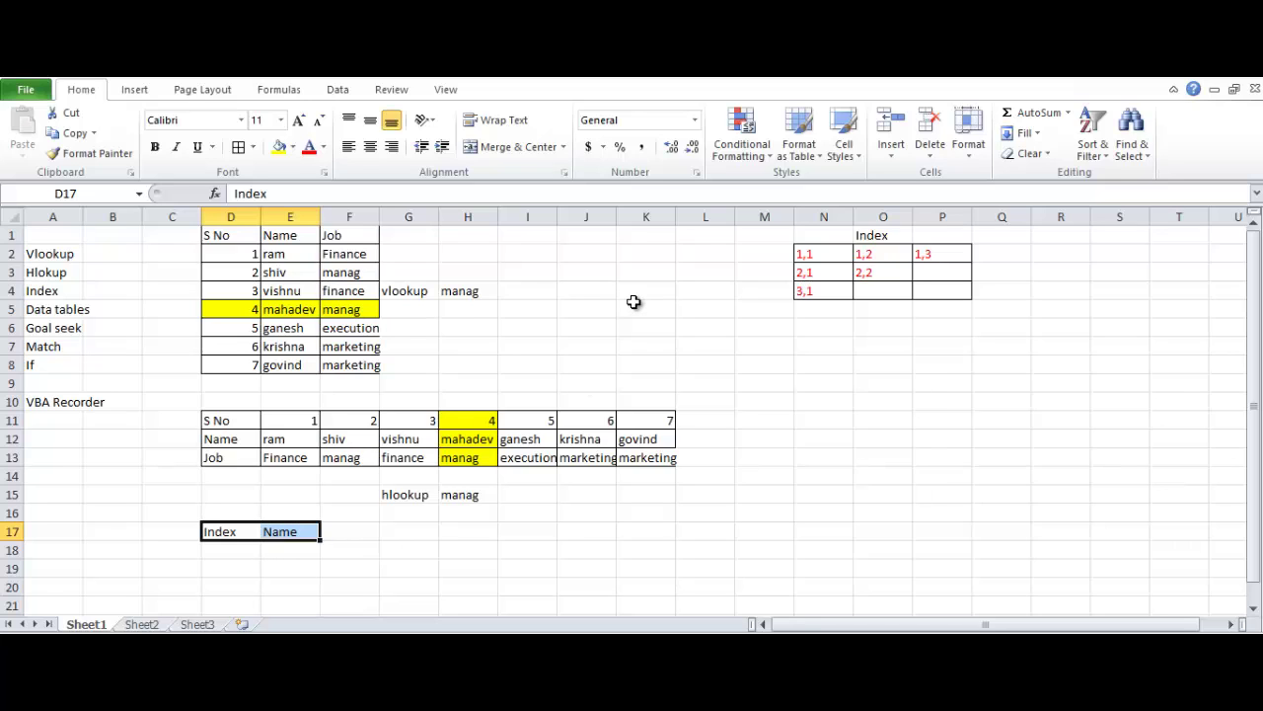
- Edit E17 to =INDEX(D1:F8,5,3) so it returns manag
key(Right)
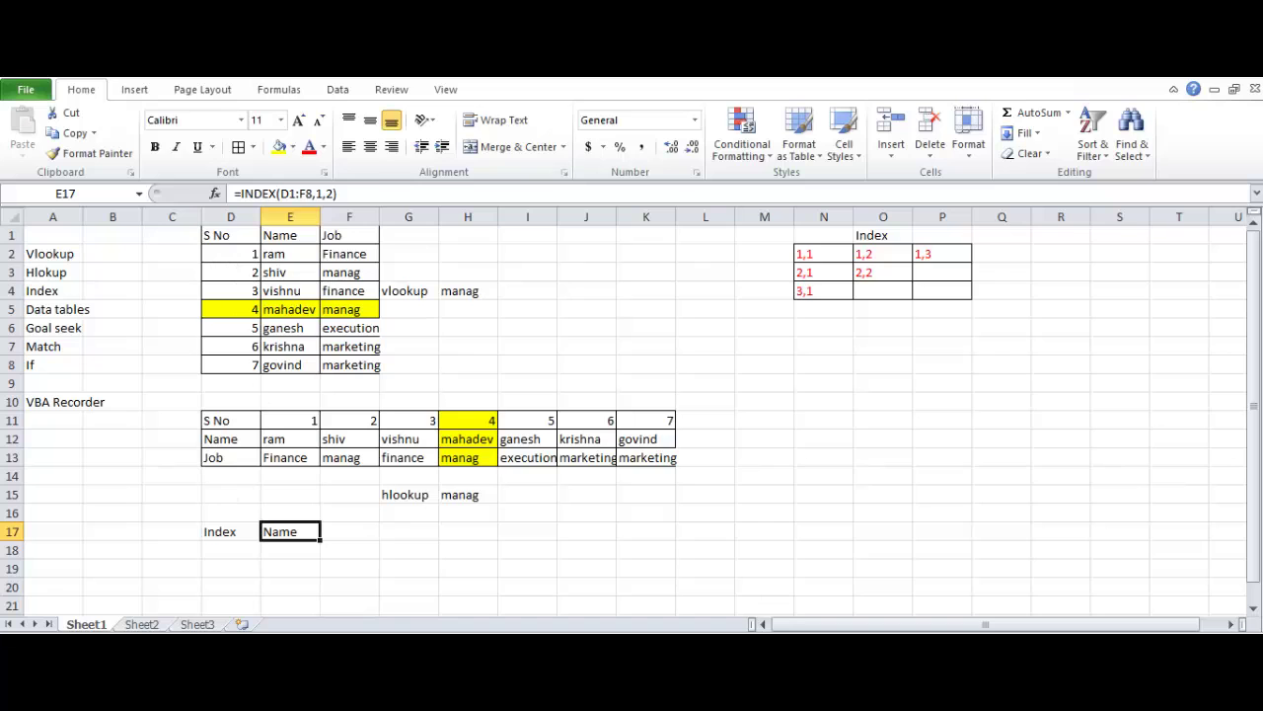
click(335, 194)
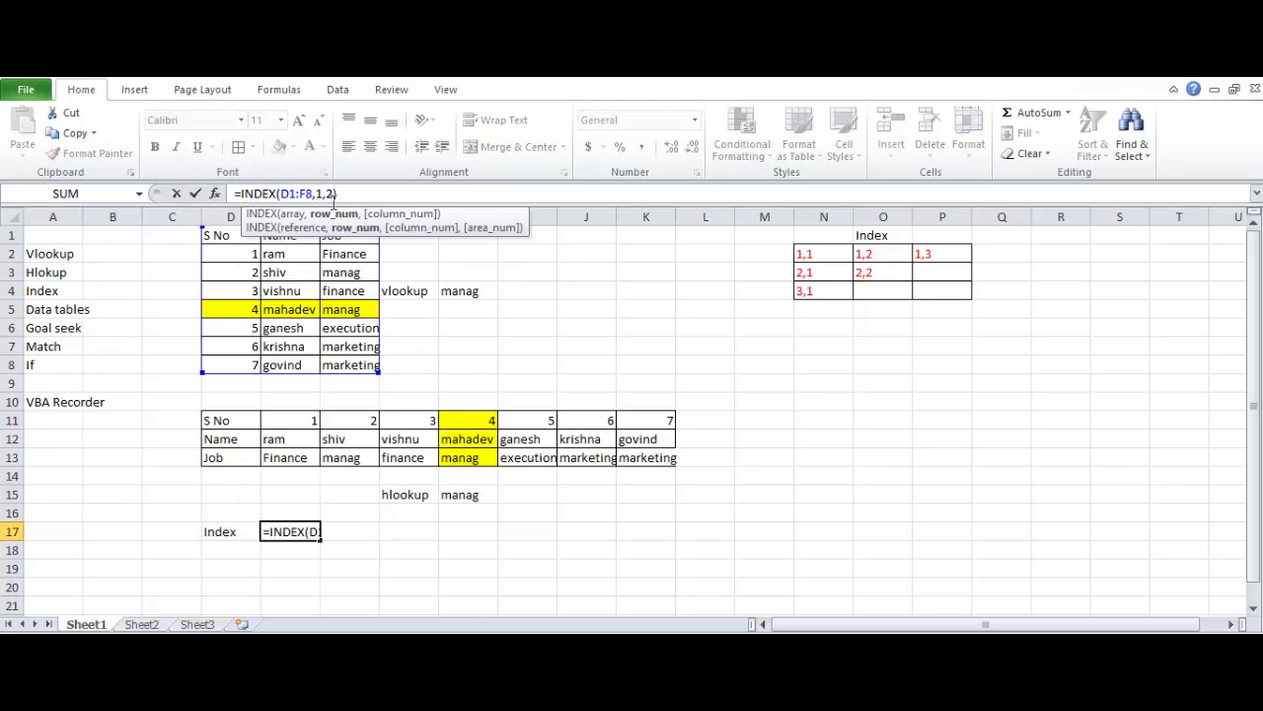
key(Left)
key(Left)
key(BackSpace)
text(5)
key(Return)
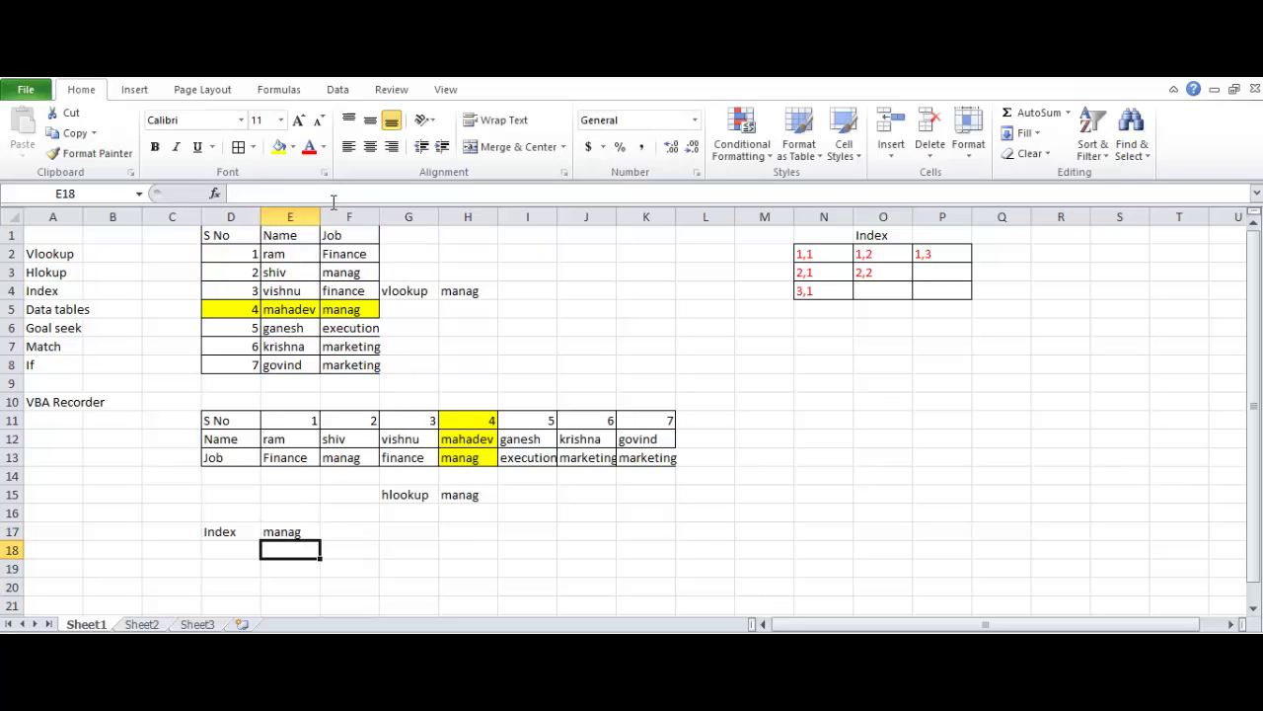
key(Up)
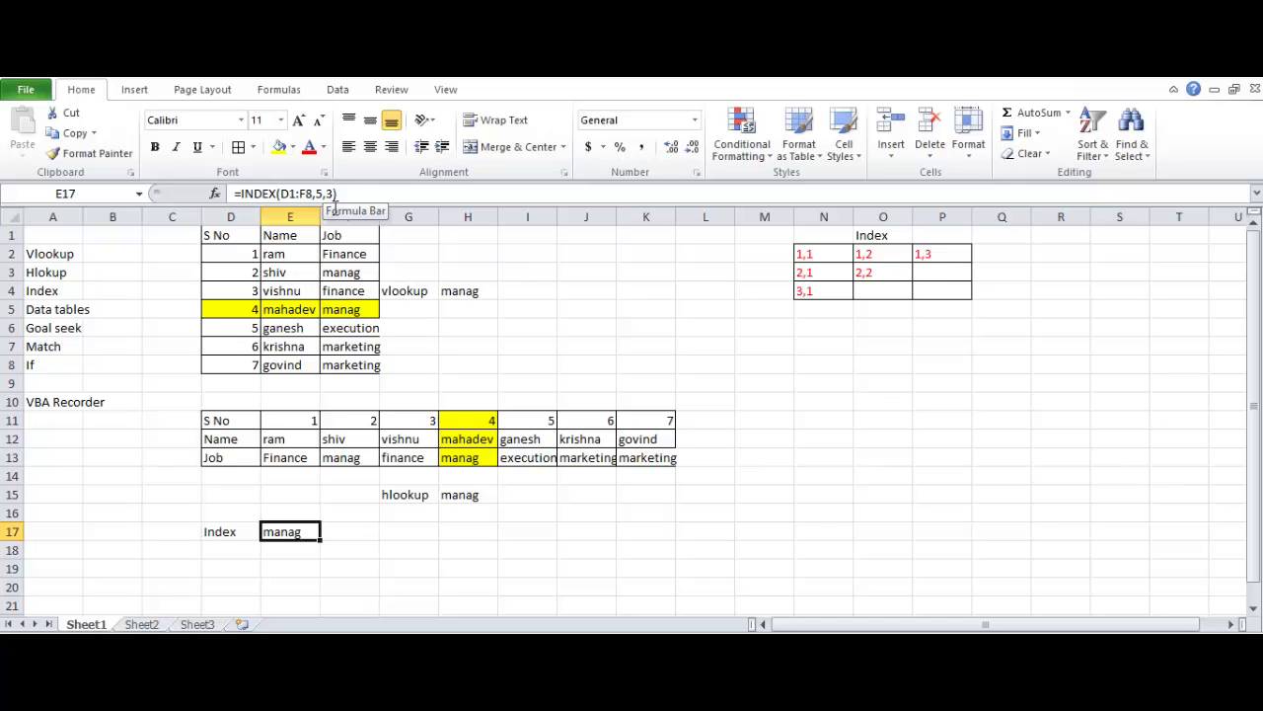
- Give the vlookup cells G4:H4 a light tan fill
click(405, 292)
shift+click(464, 292)
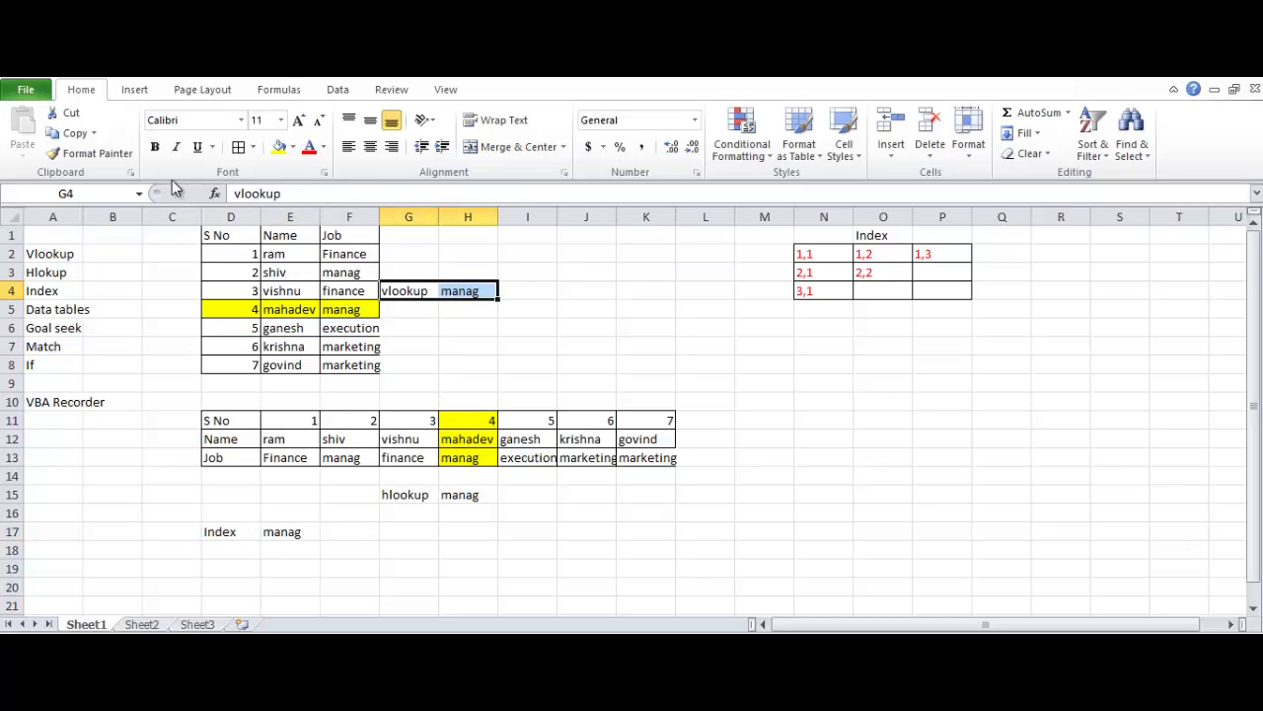
click(293, 146)
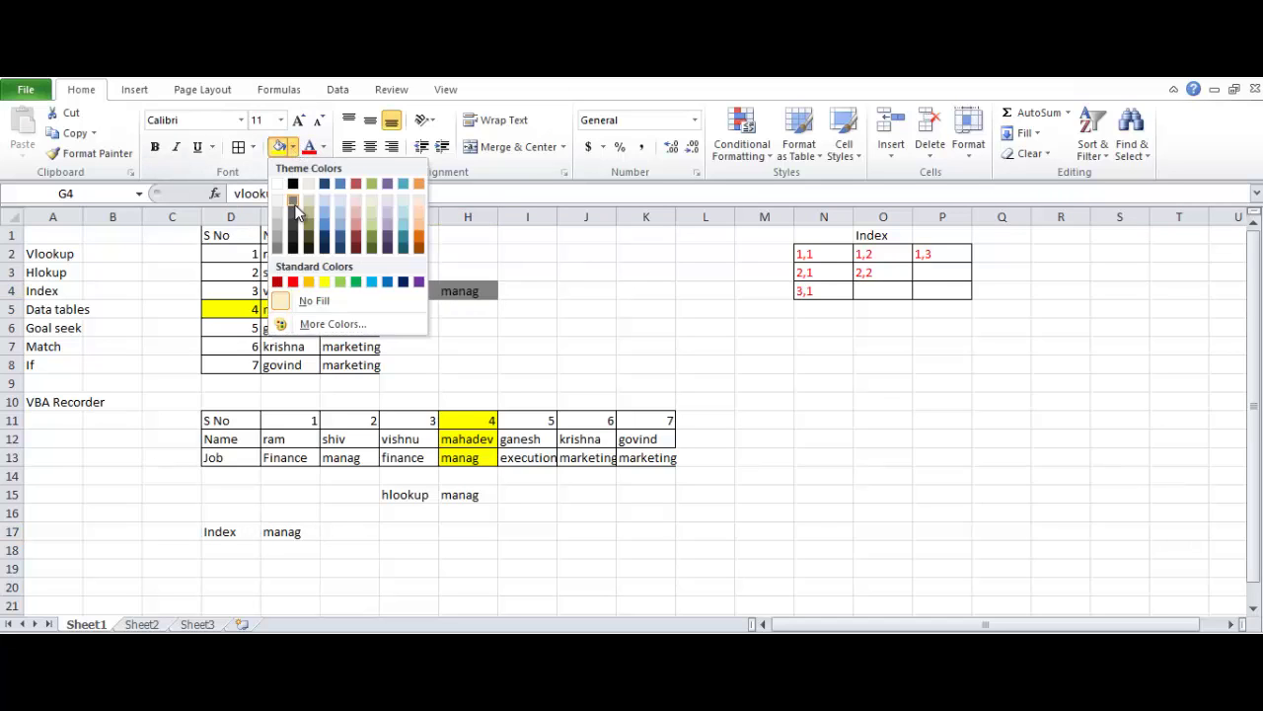
click(311, 199)
click(598, 367)
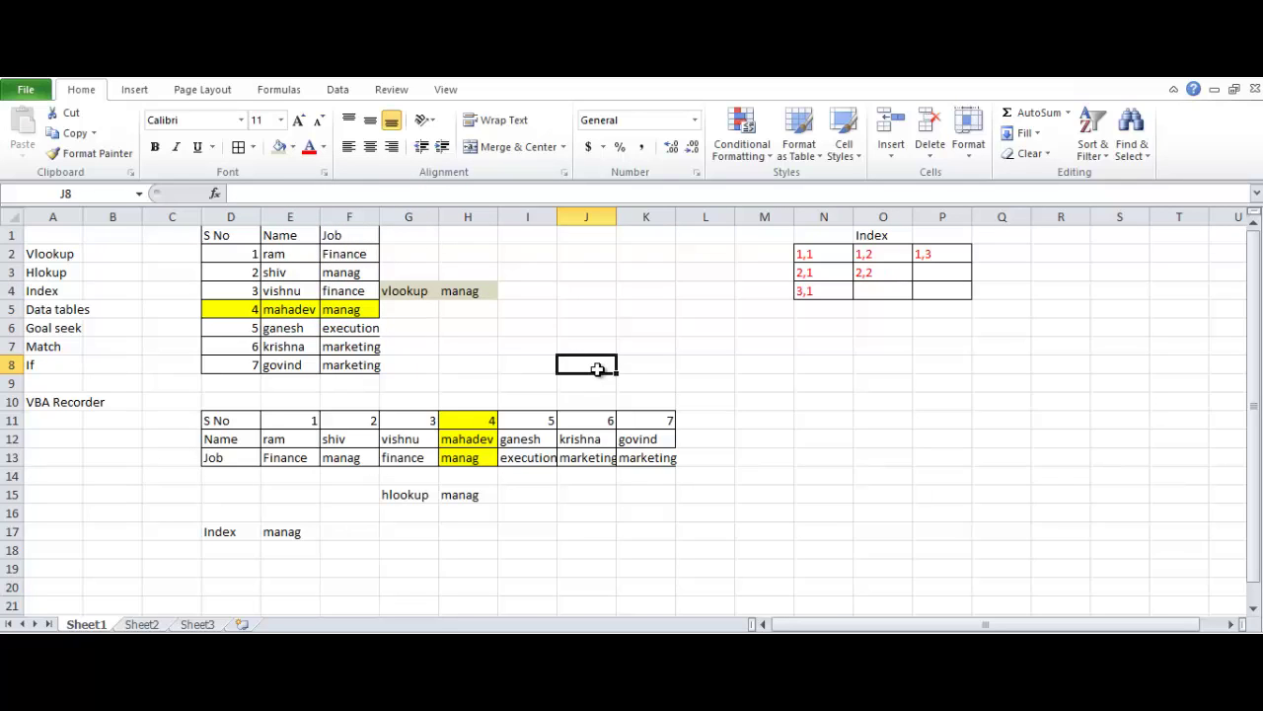
- Apply the same tan fill to the hlookup cells, Index cells D17:E17 and list A2:A8
click(435, 495)
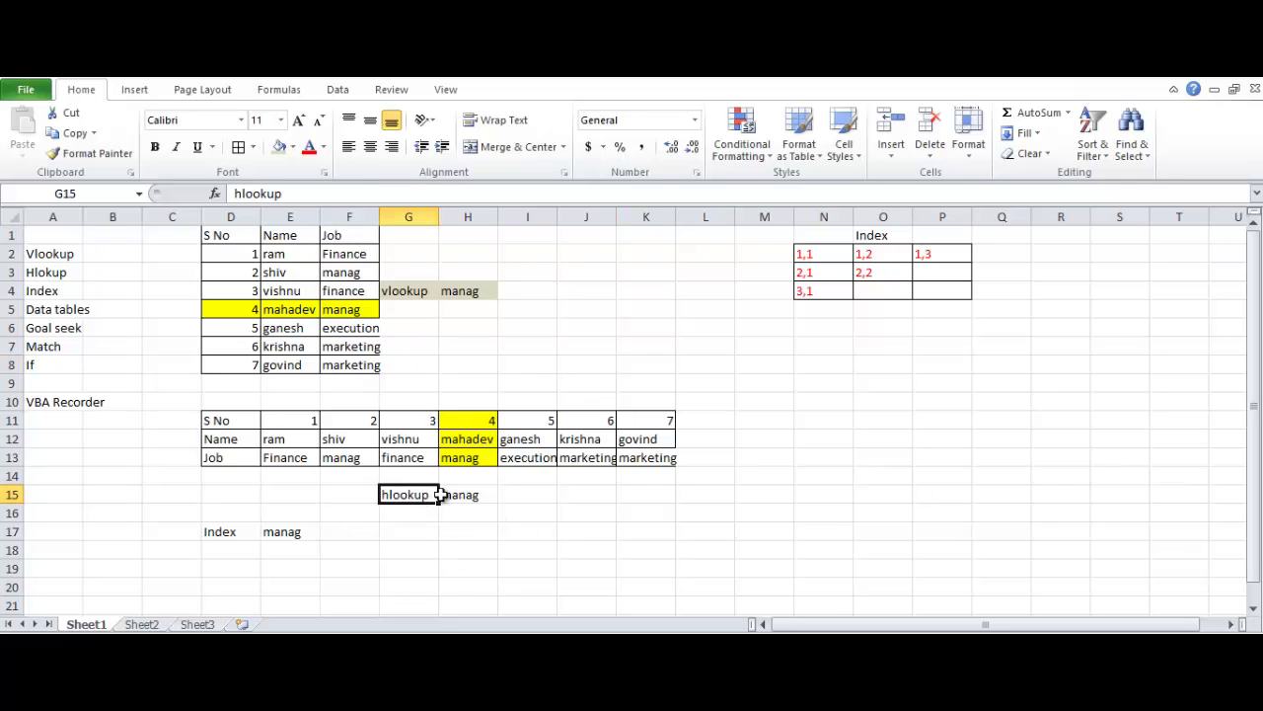
drag(439, 494, 466, 494)
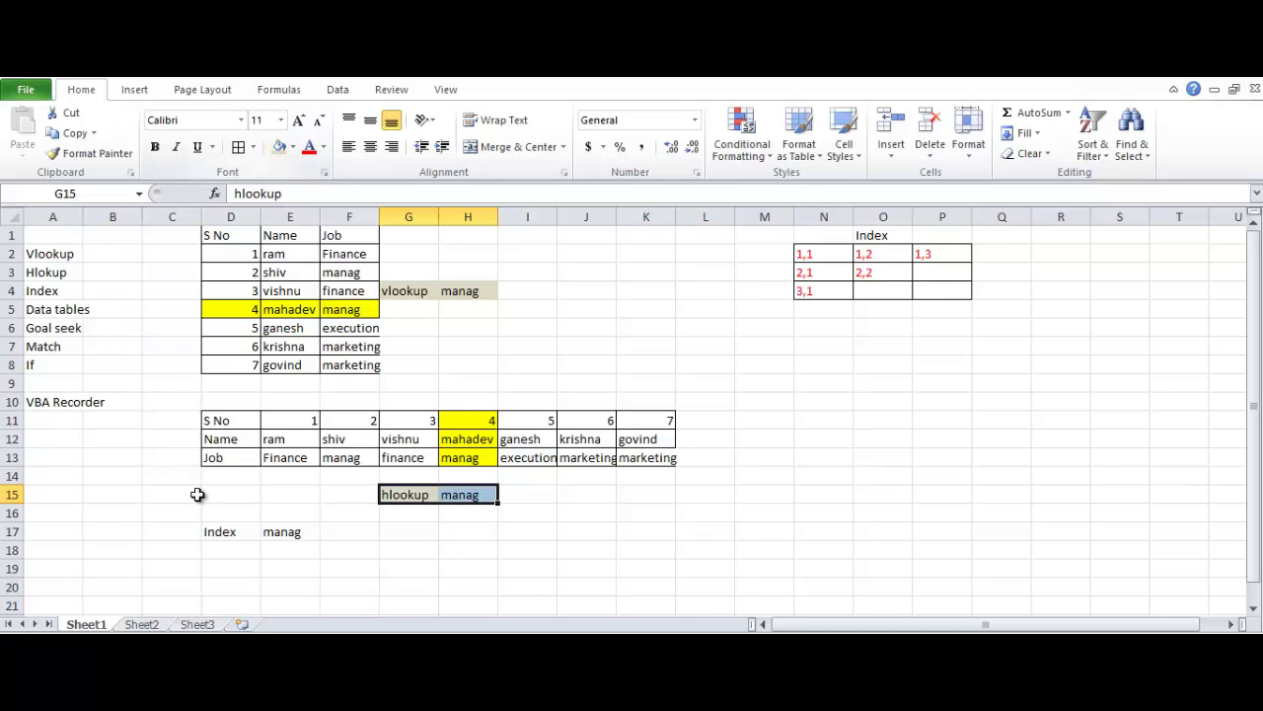
drag(222, 531, 281, 531)
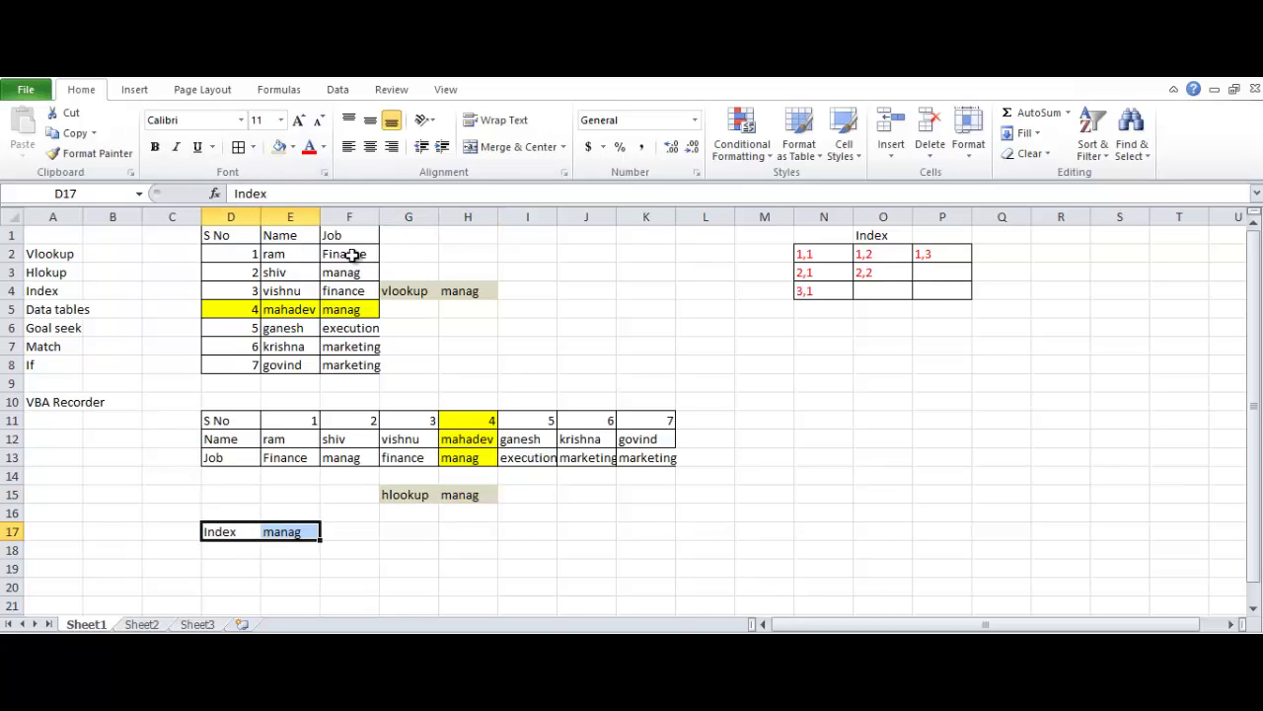
click(272, 150)
drag(59, 253, 54, 365)
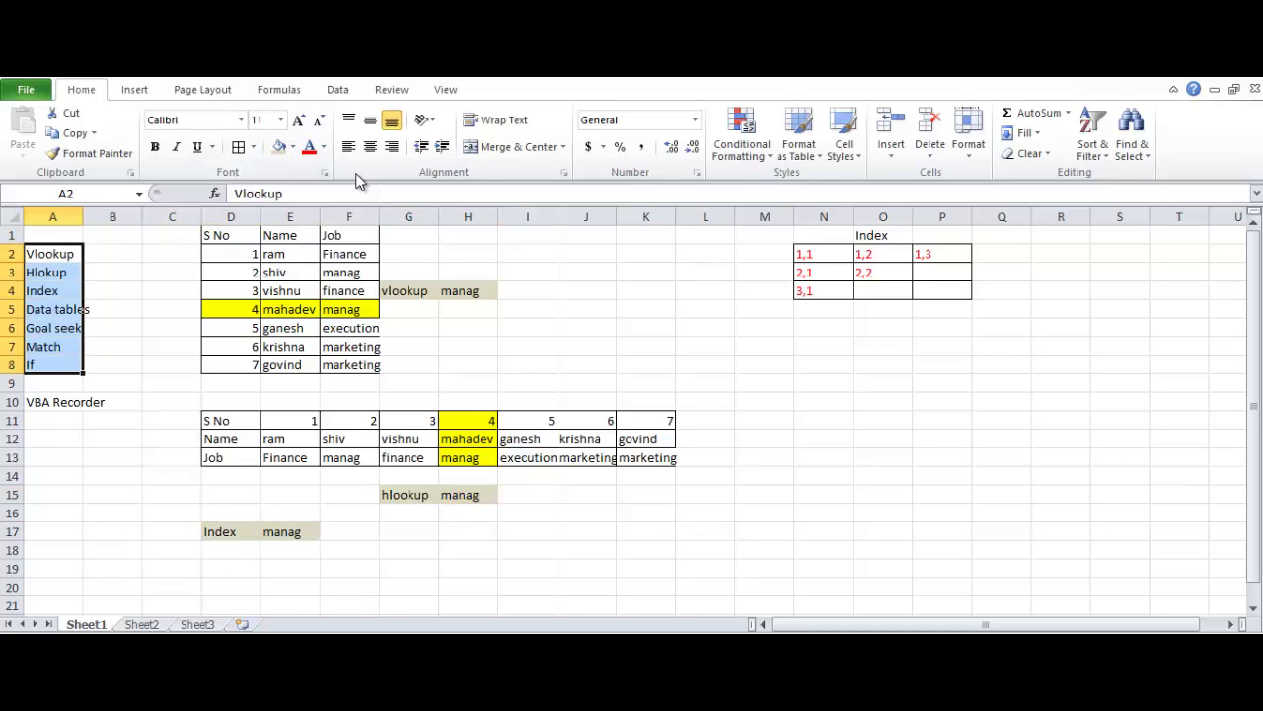
click(279, 146)
click(468, 346)
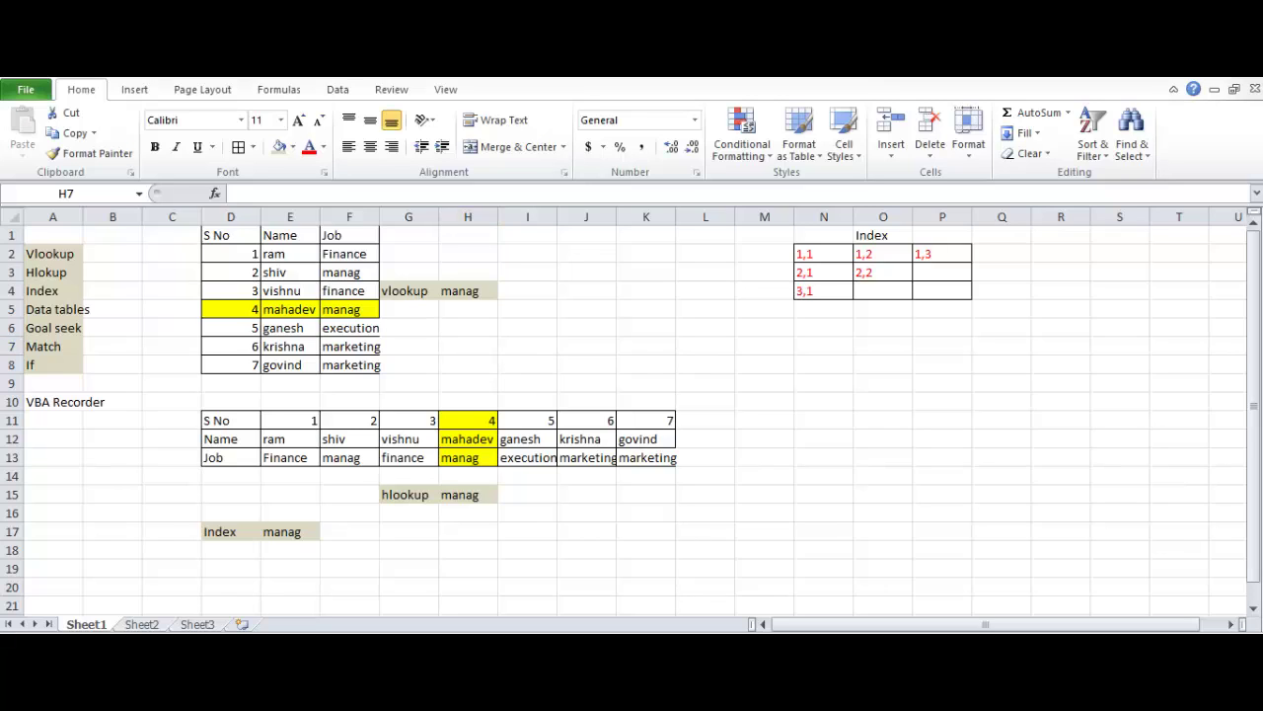
click(765, 456)
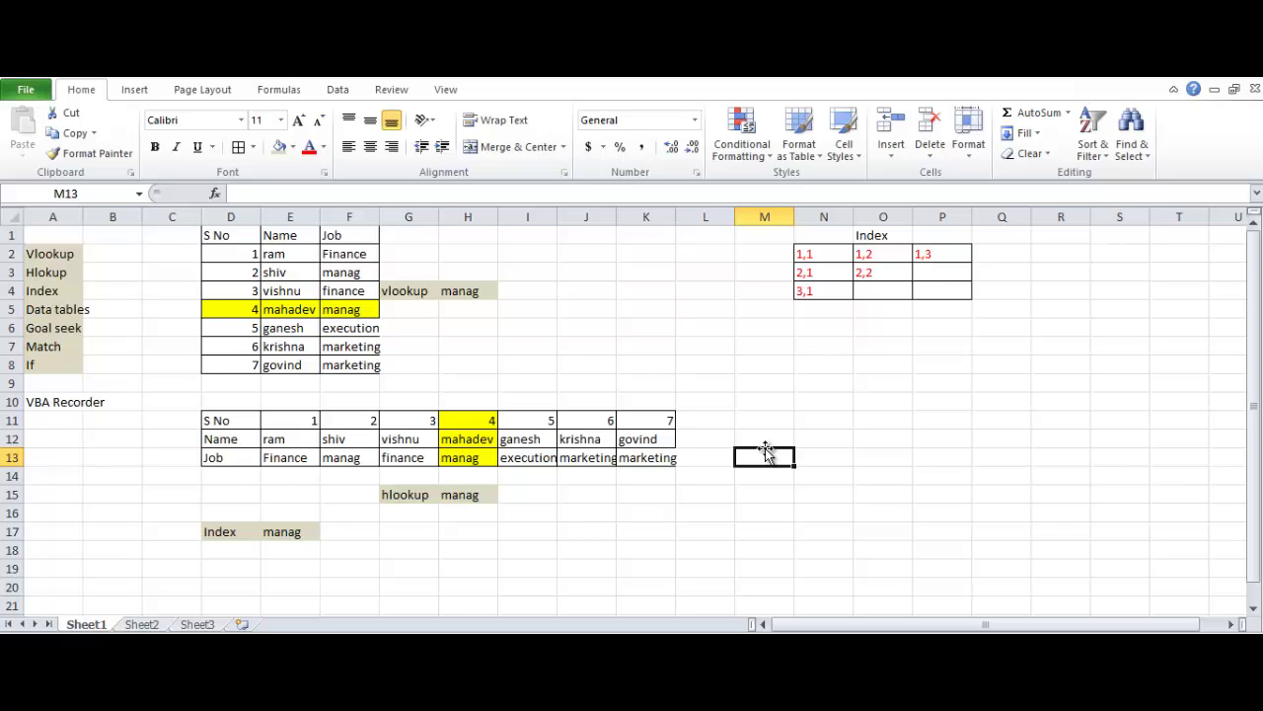
- Enter the labels Sales, COGS, DA, Interest and NI down M12:M16
key(Up)
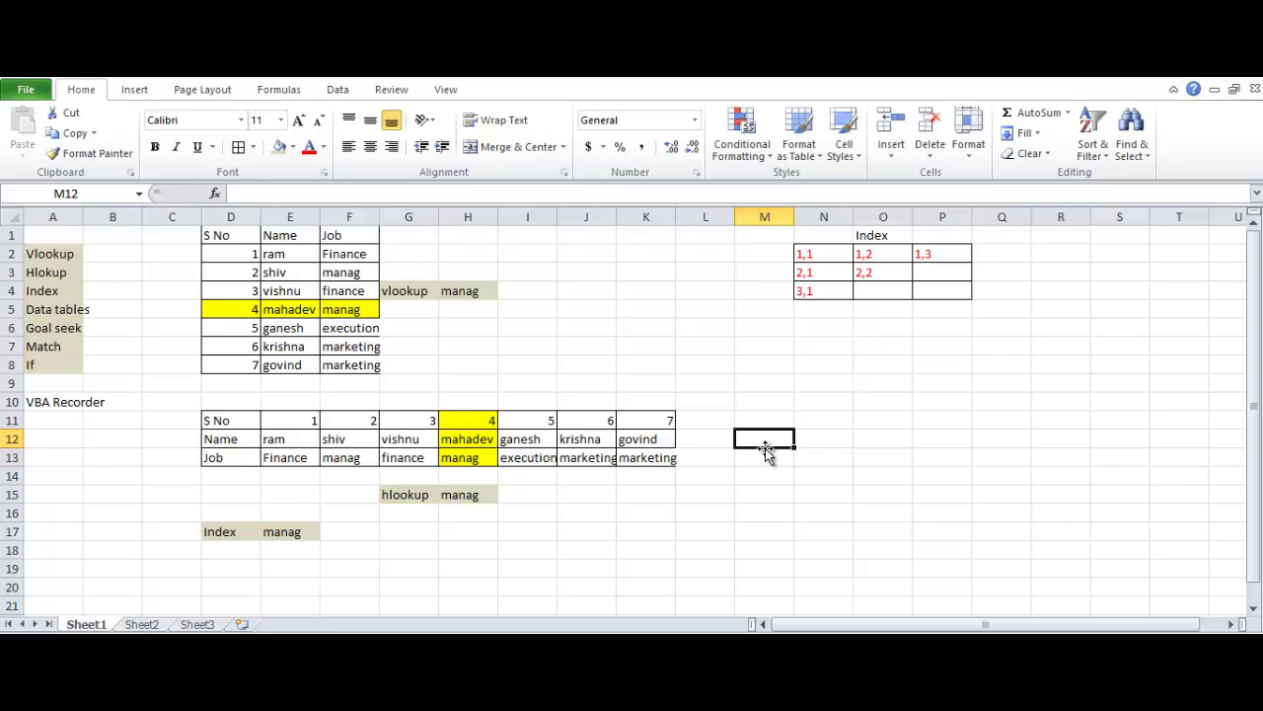
text(Sales)
key(Return)
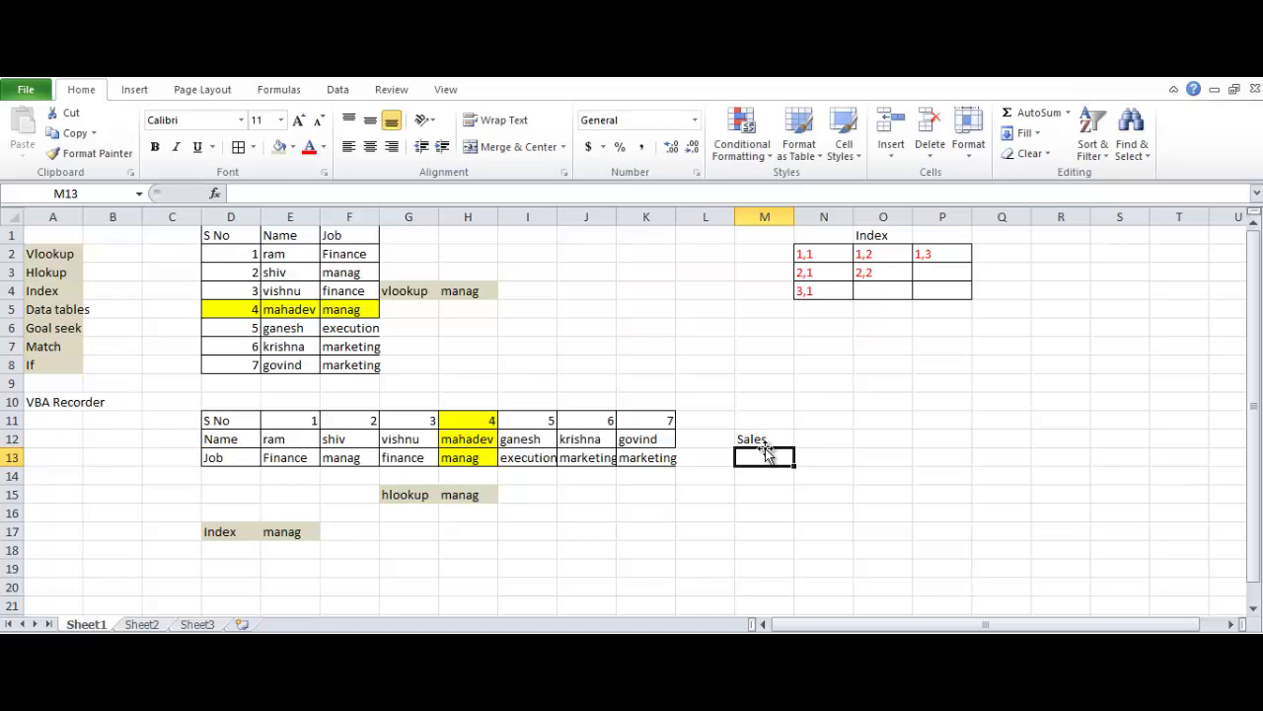
text(CGO)
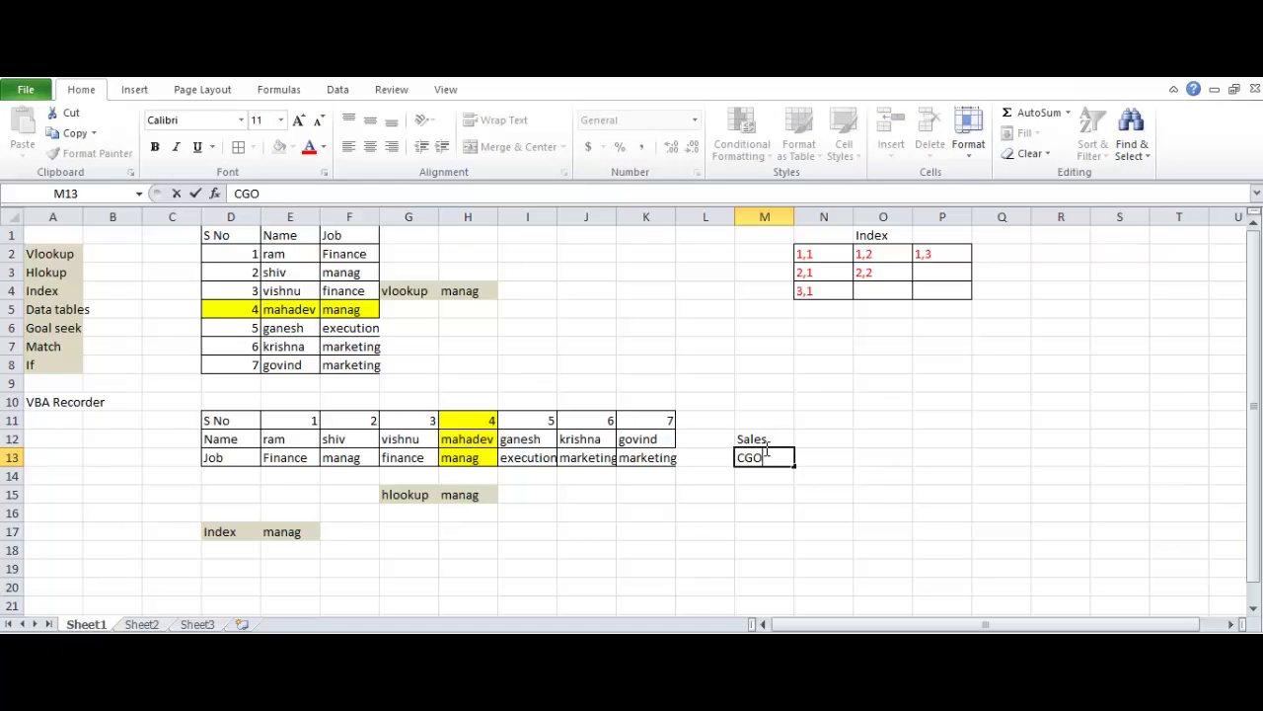
key(BackSpace)
key(BackSpace)
text(OGS)
key(Return)
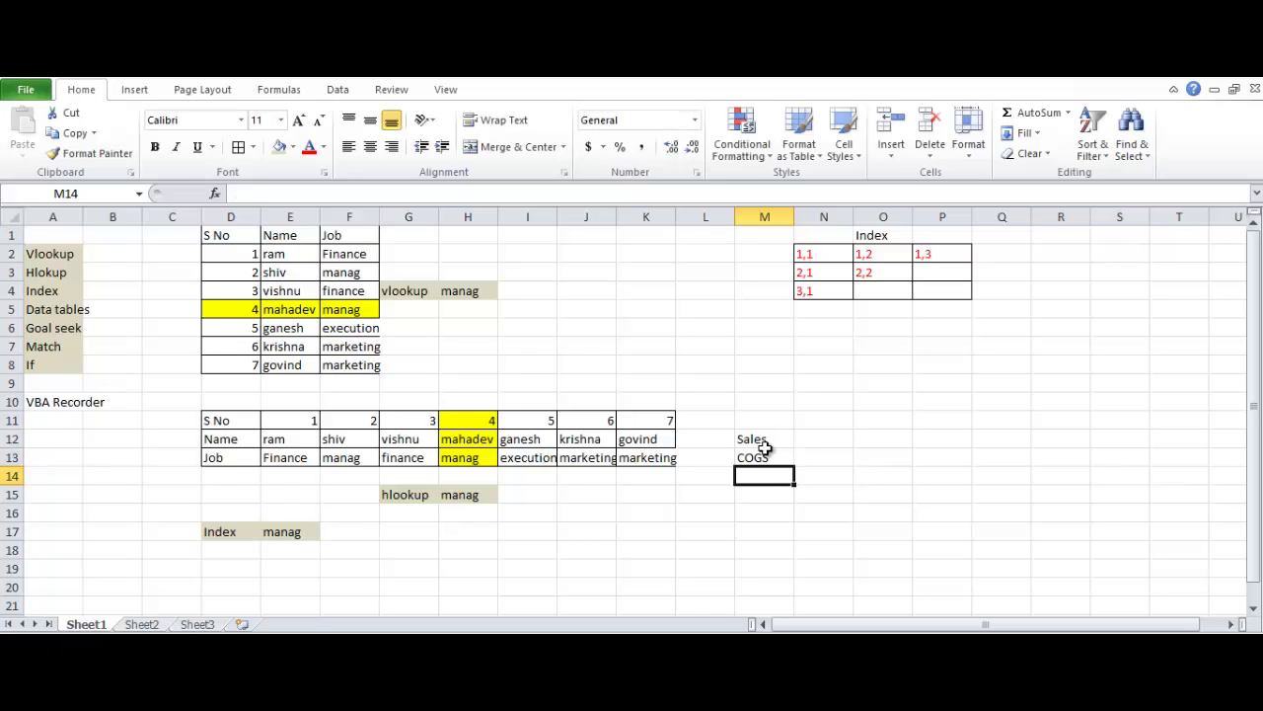
text(DA)
key(Return)
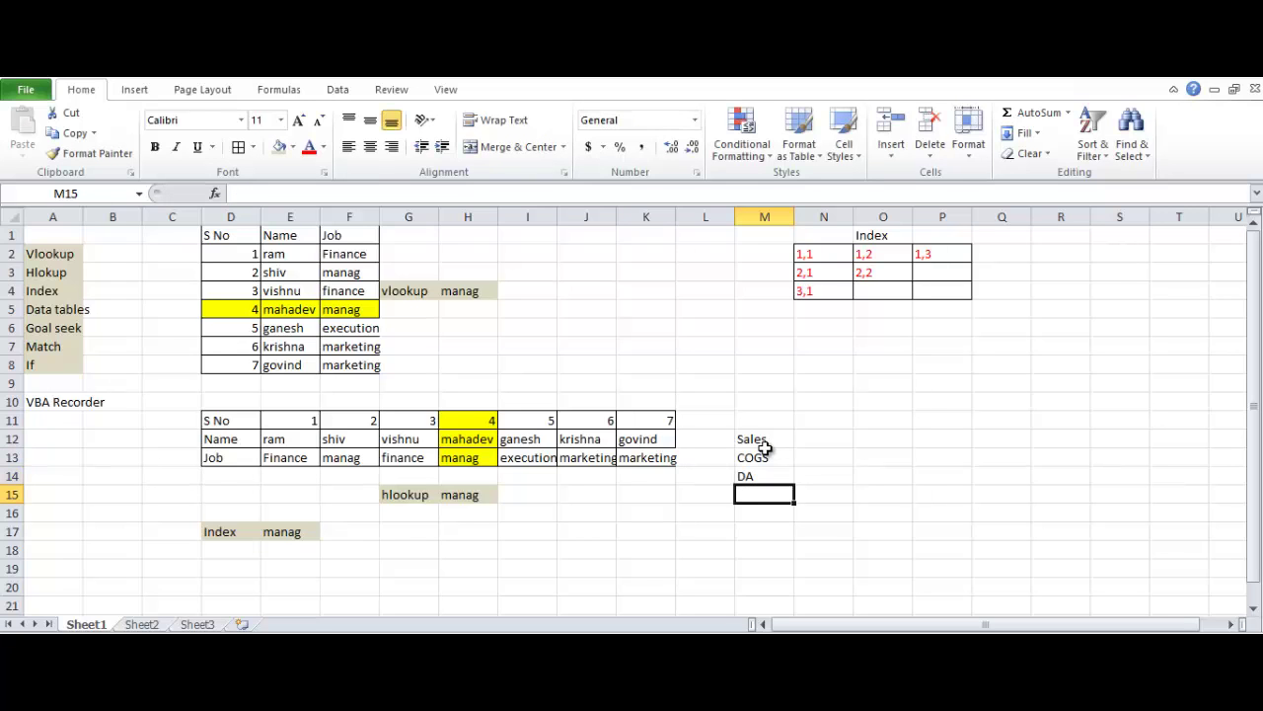
text(Interest)
key(Return)
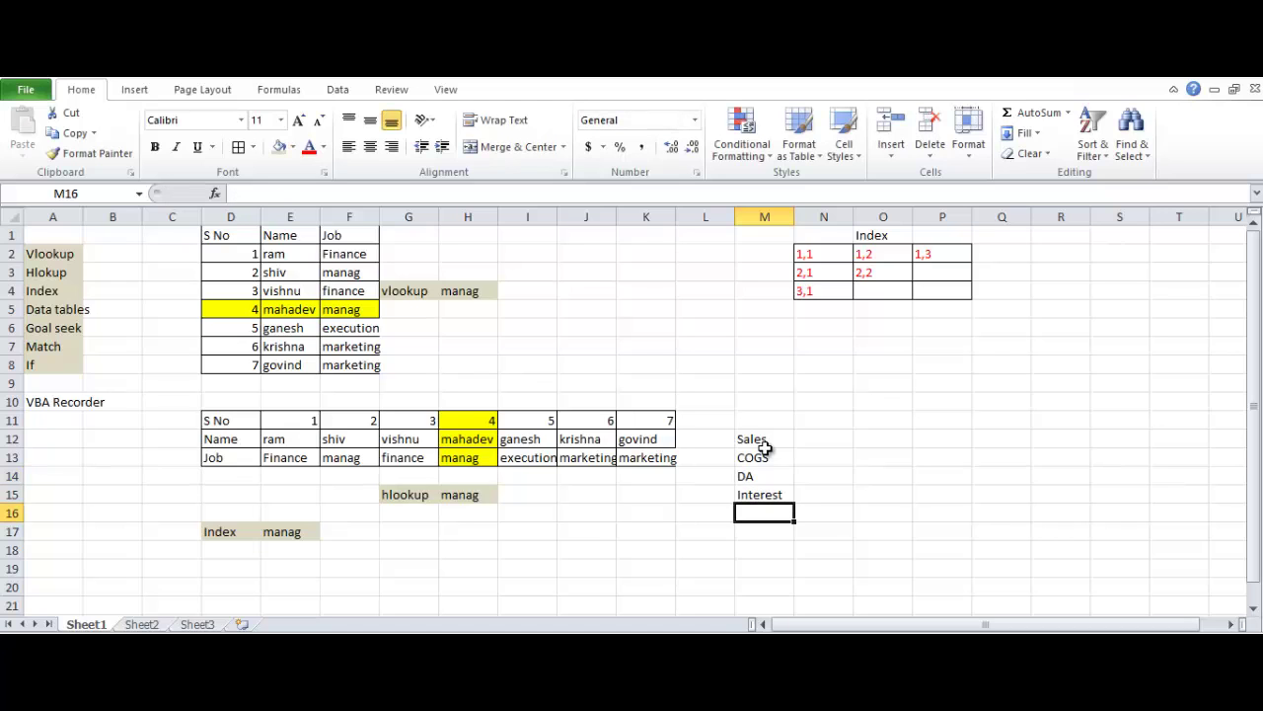
text(NI)
key(Return)
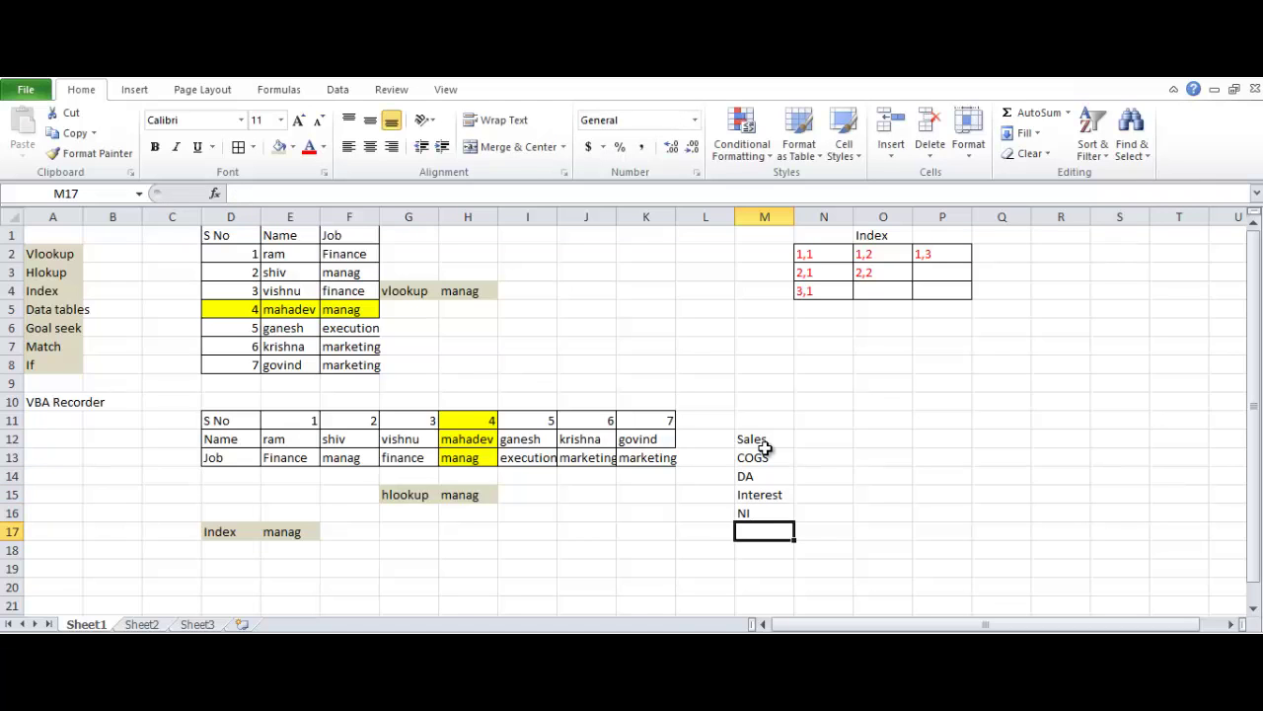
- Enter the values 100, 20, 30 and 10 in N12:N15
key(Up)
key(Right)
key(Up)
key(Up)
key(Up)
key(Up)
key(Left)
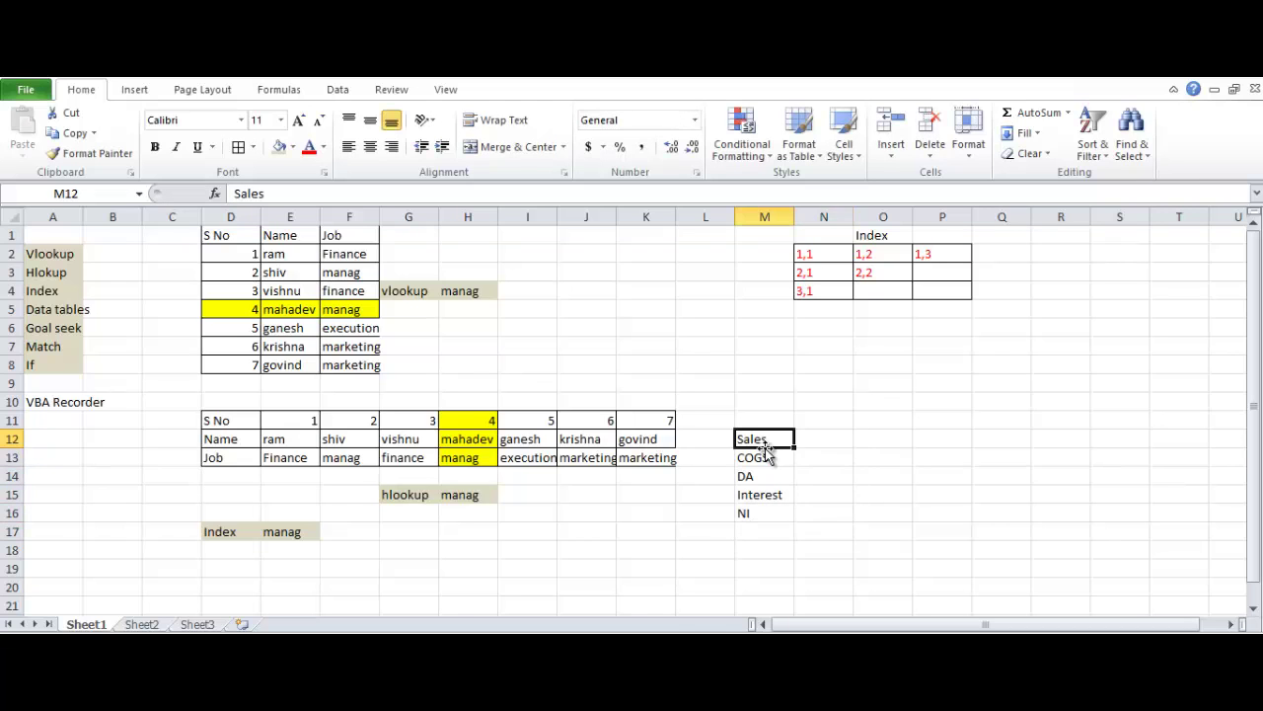
key(Right)
text(100)
key(Return)
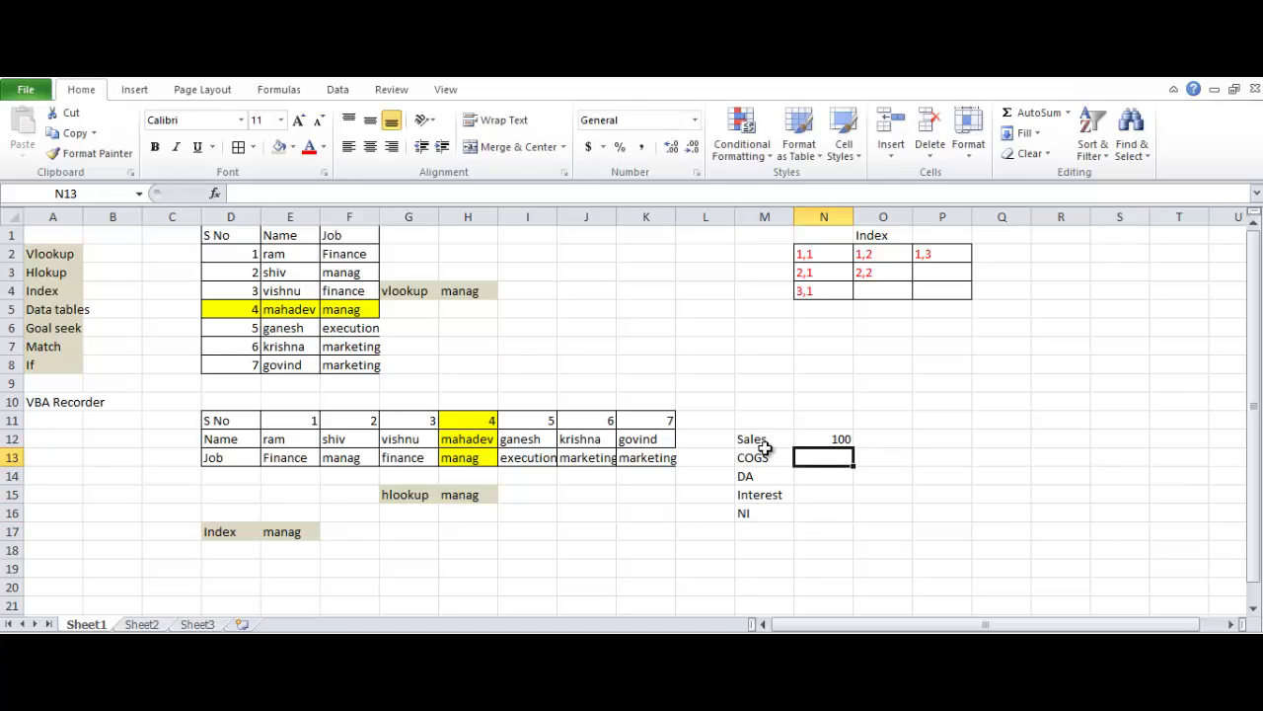
text(20)
key(Return)
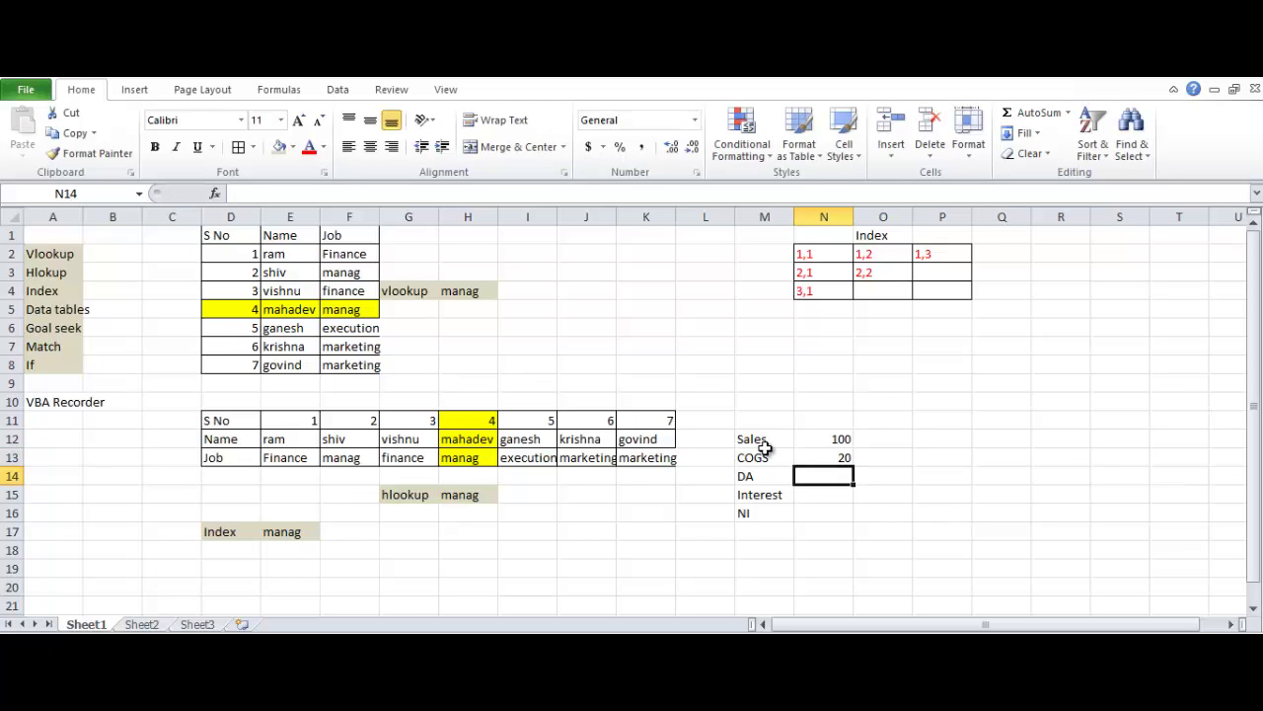
text(30)
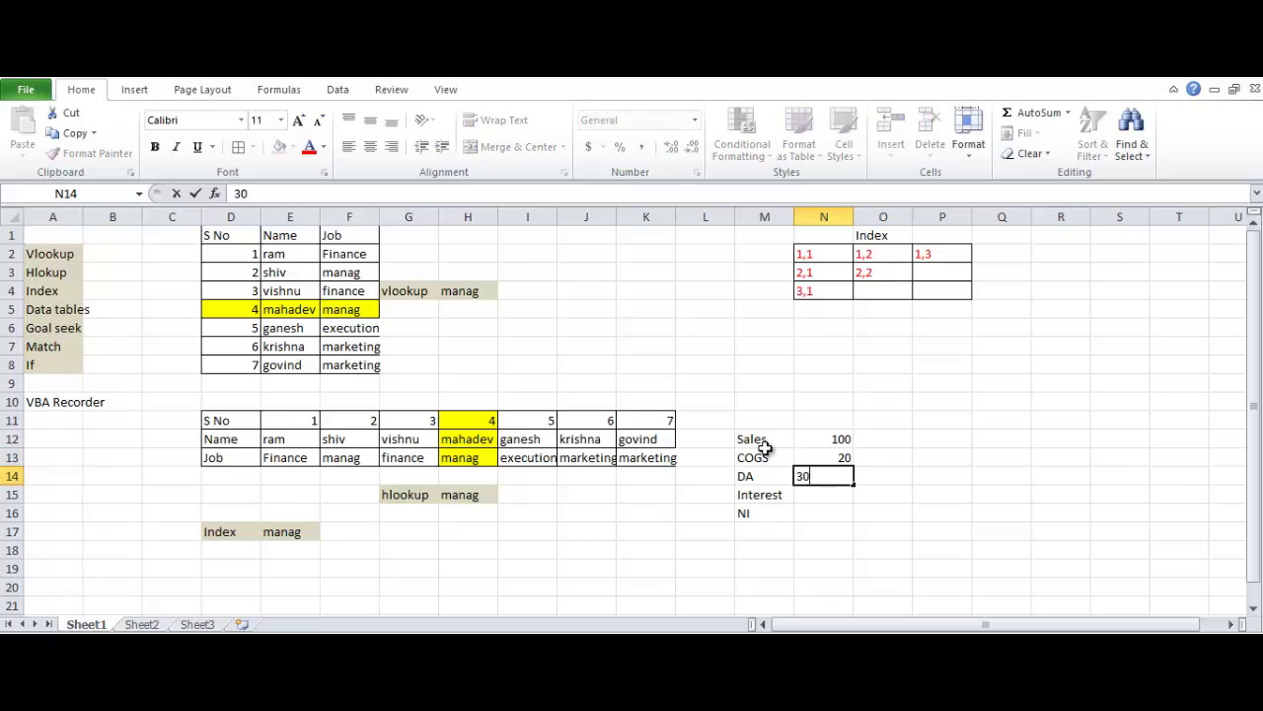
key(Return)
text(10)
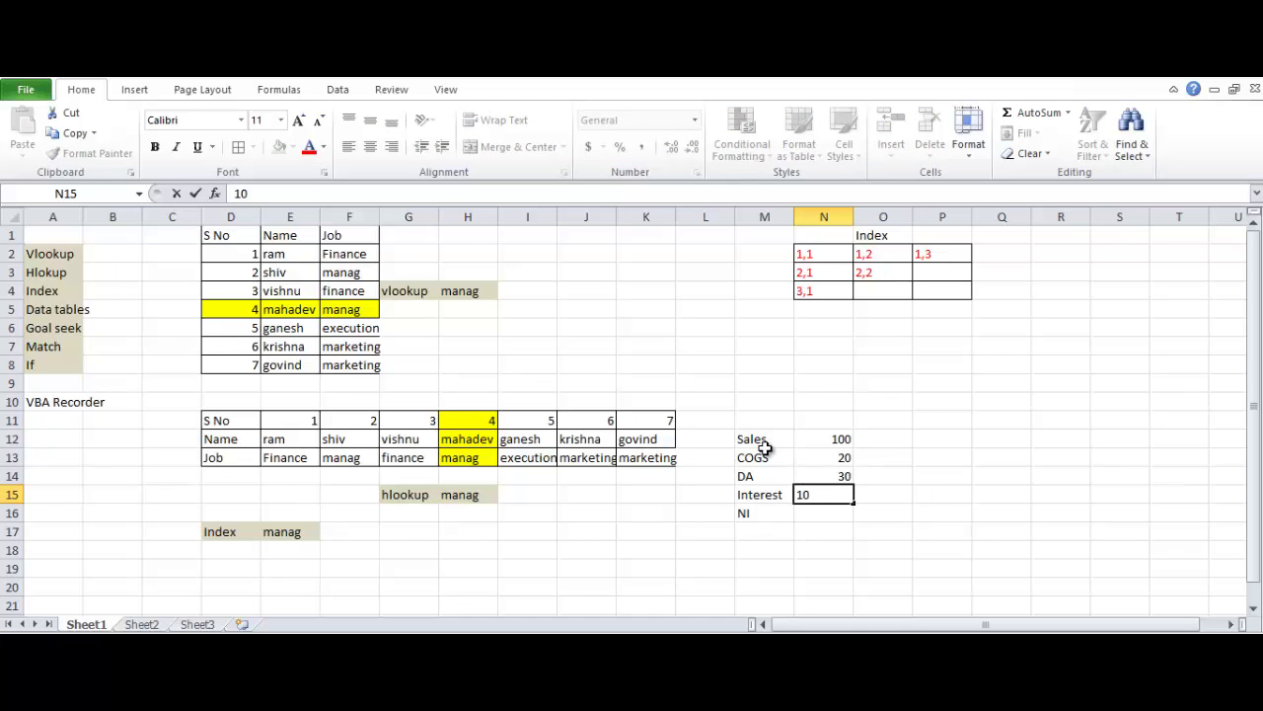
key(Return)
text(=)
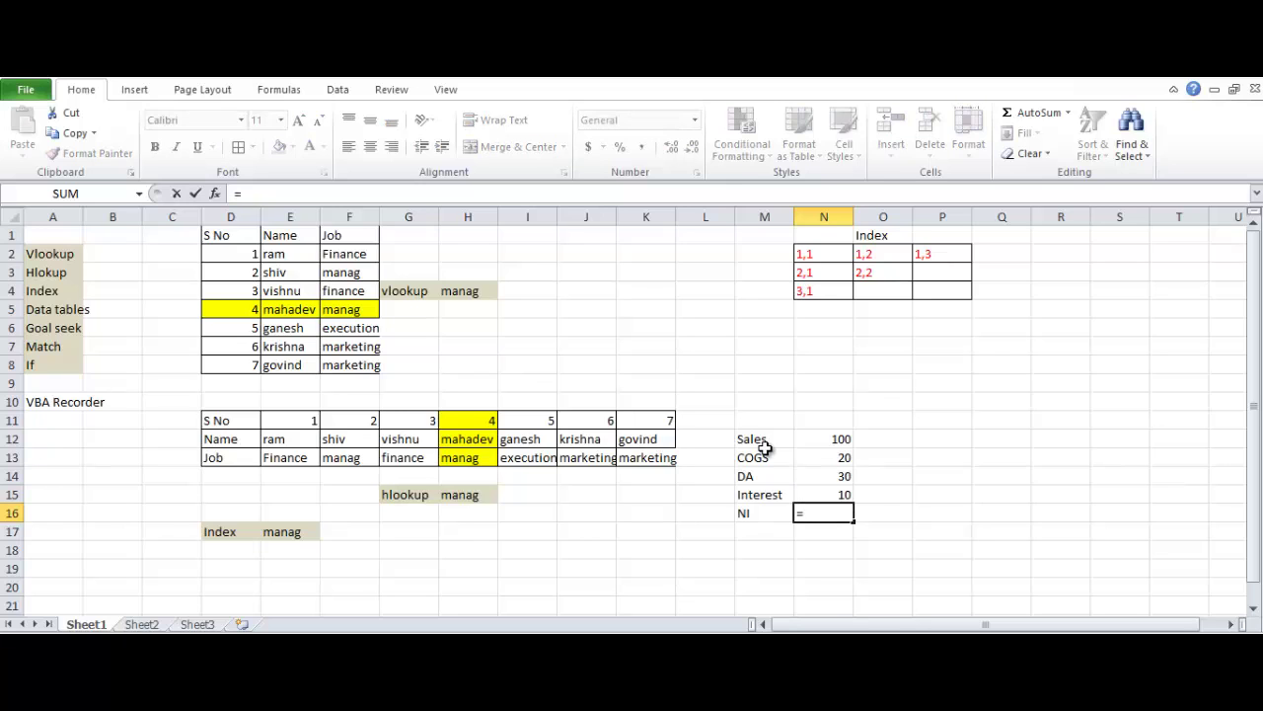
- Enter =N12-SUM(N13:N15) in N16 for an NI of 40, then select M12:N16
key(Up)
key(Up)
key(Up)
key(Up)
text(-sum)
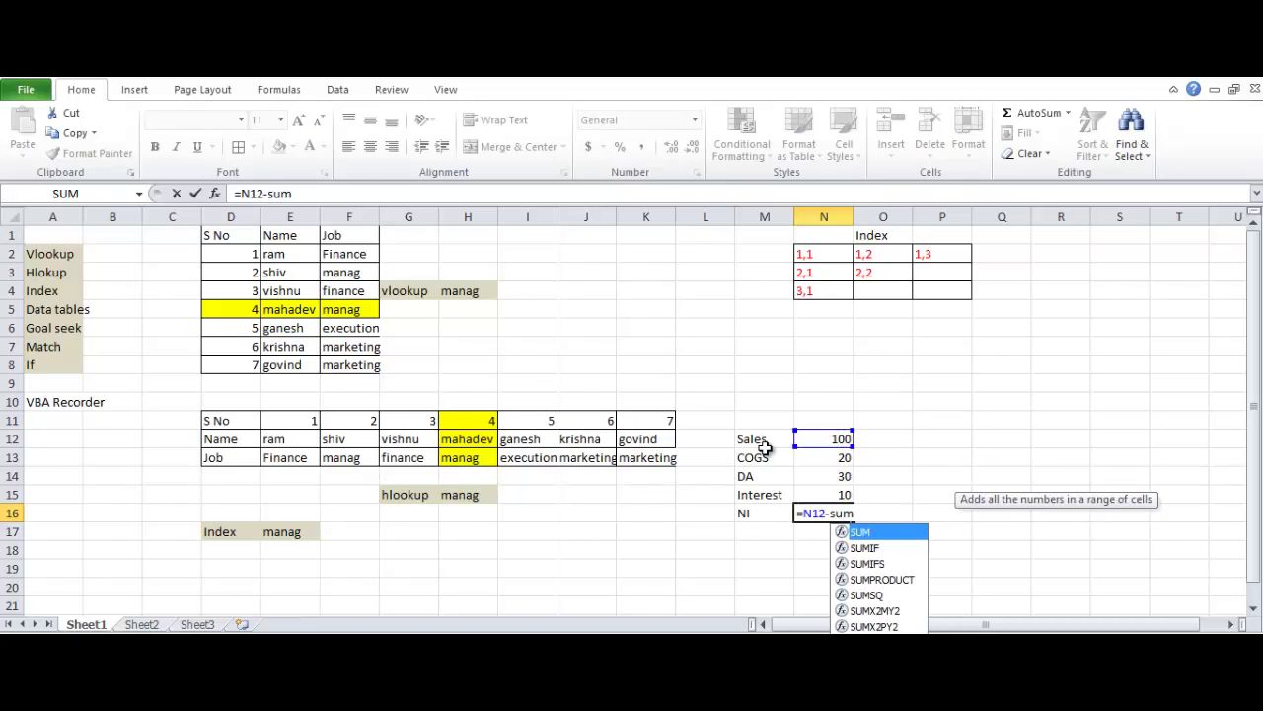
key(Tab)
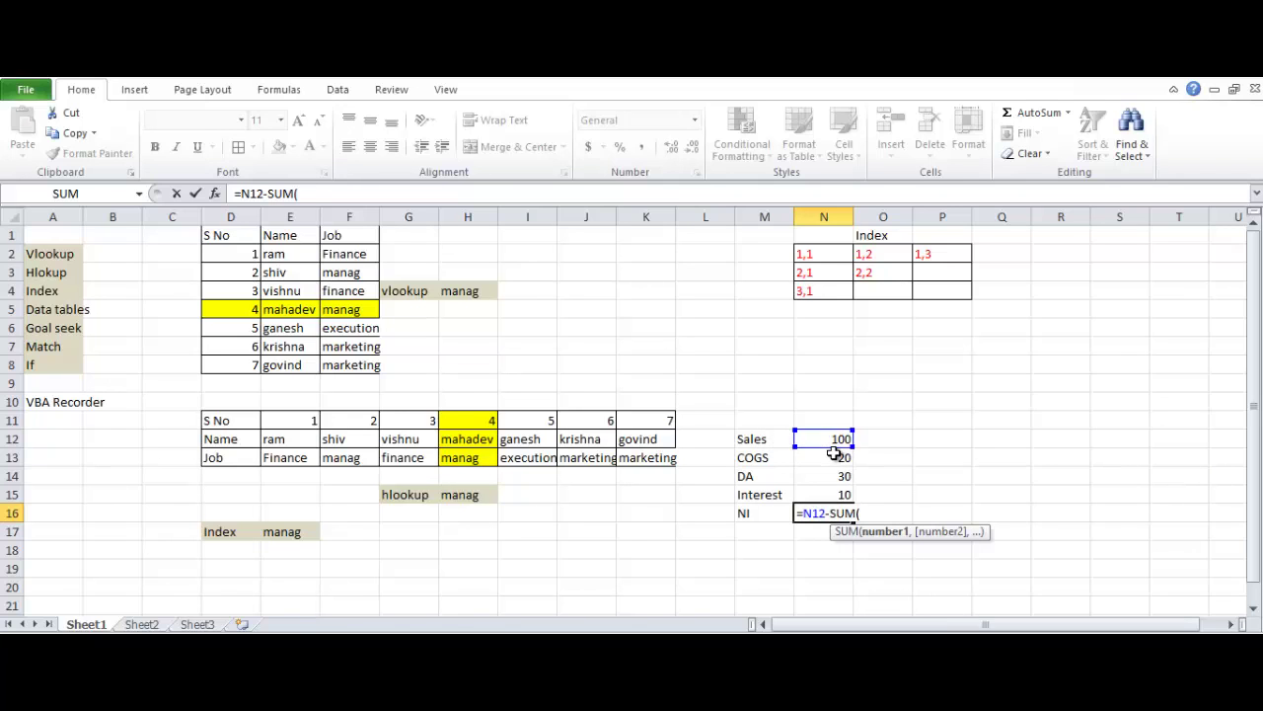
drag(835, 457, 838, 493)
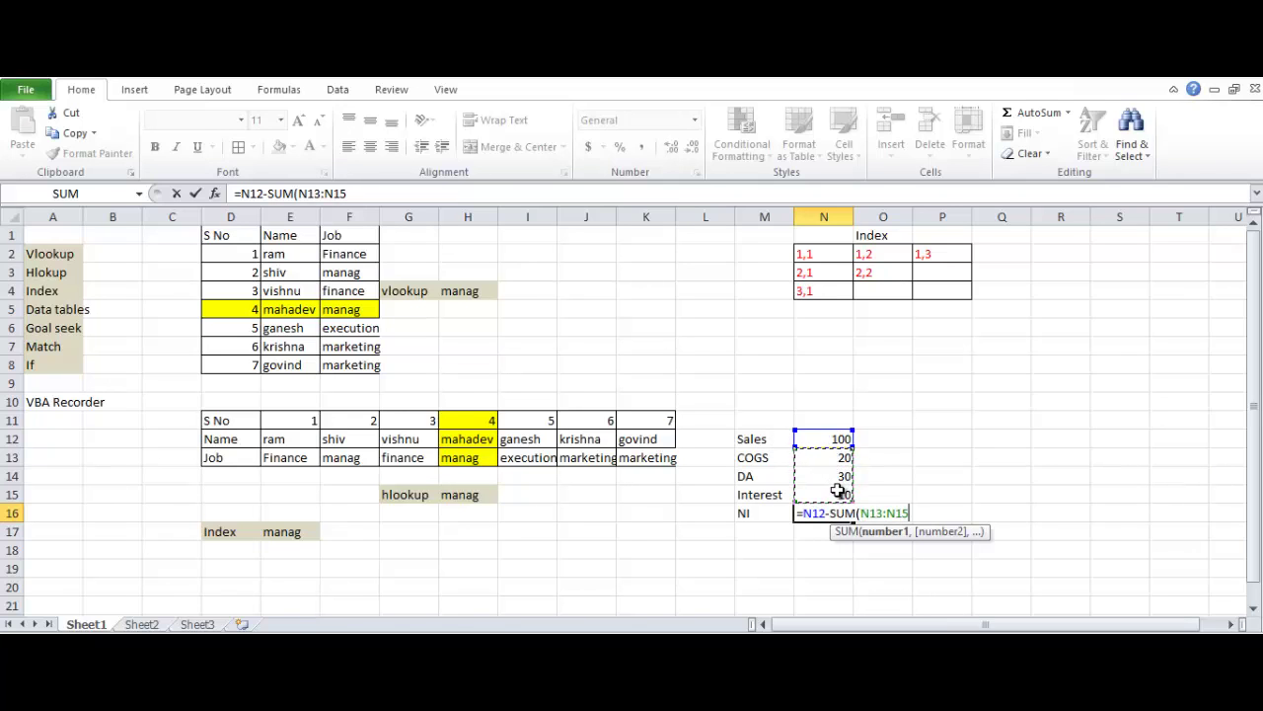
text())
key(Return)
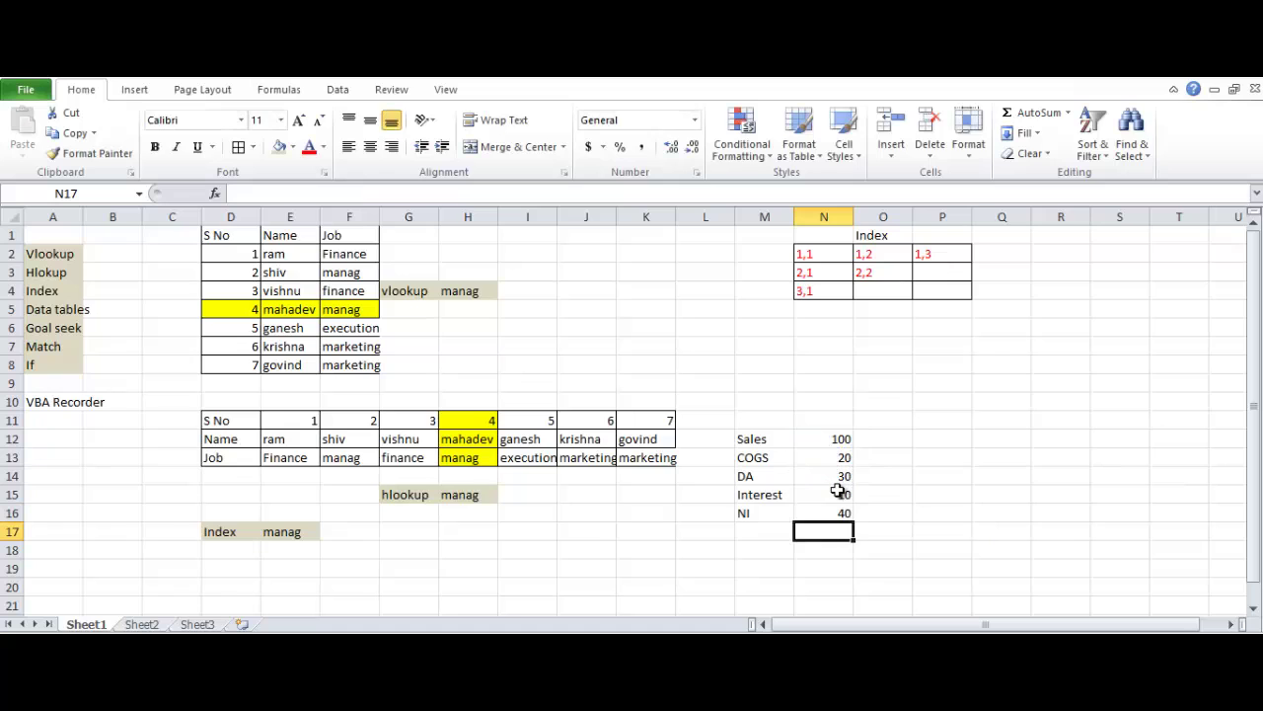
key(Up)
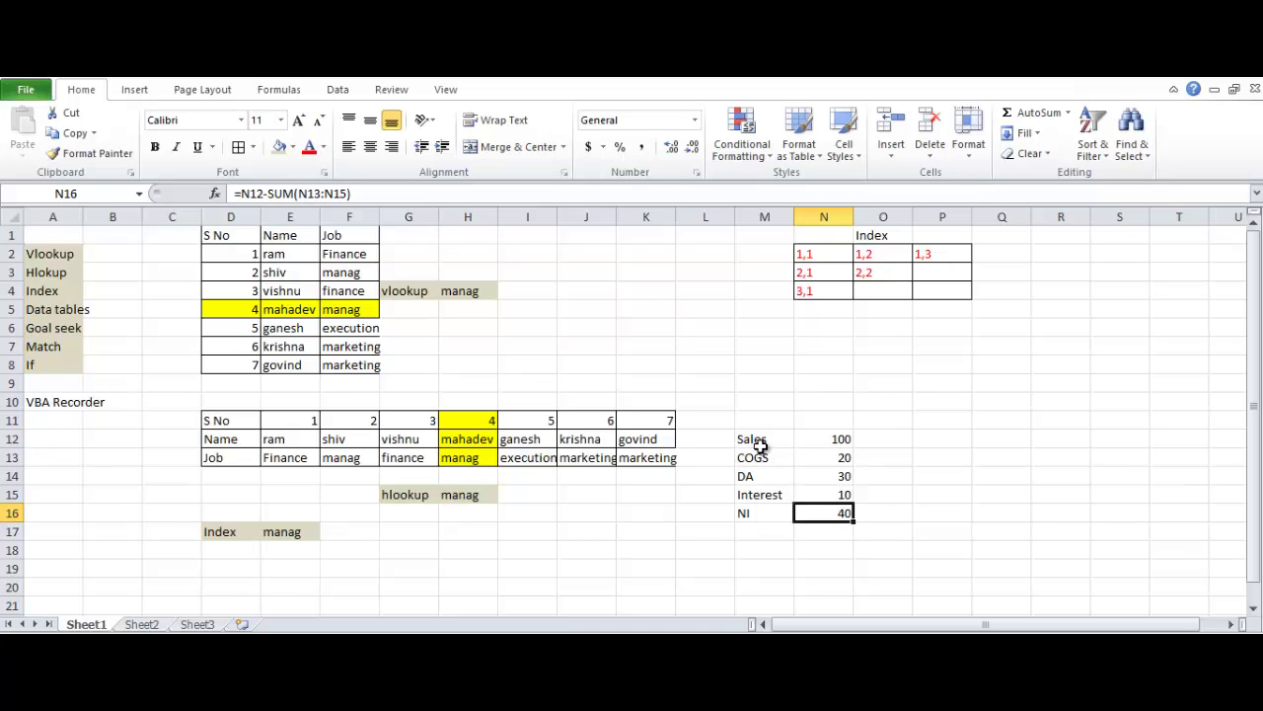
drag(763, 441, 841, 516)
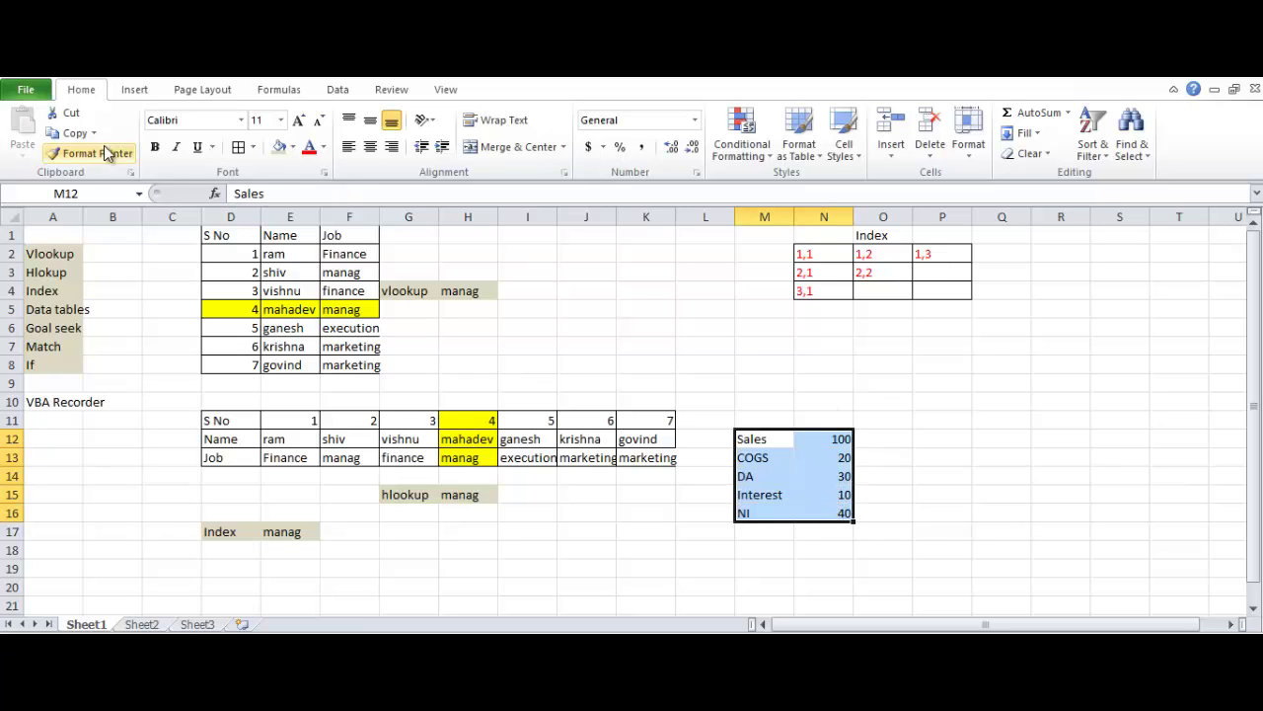
- Apply All Borders to M12:N16 and select N18
click(238, 146)
click(941, 556)
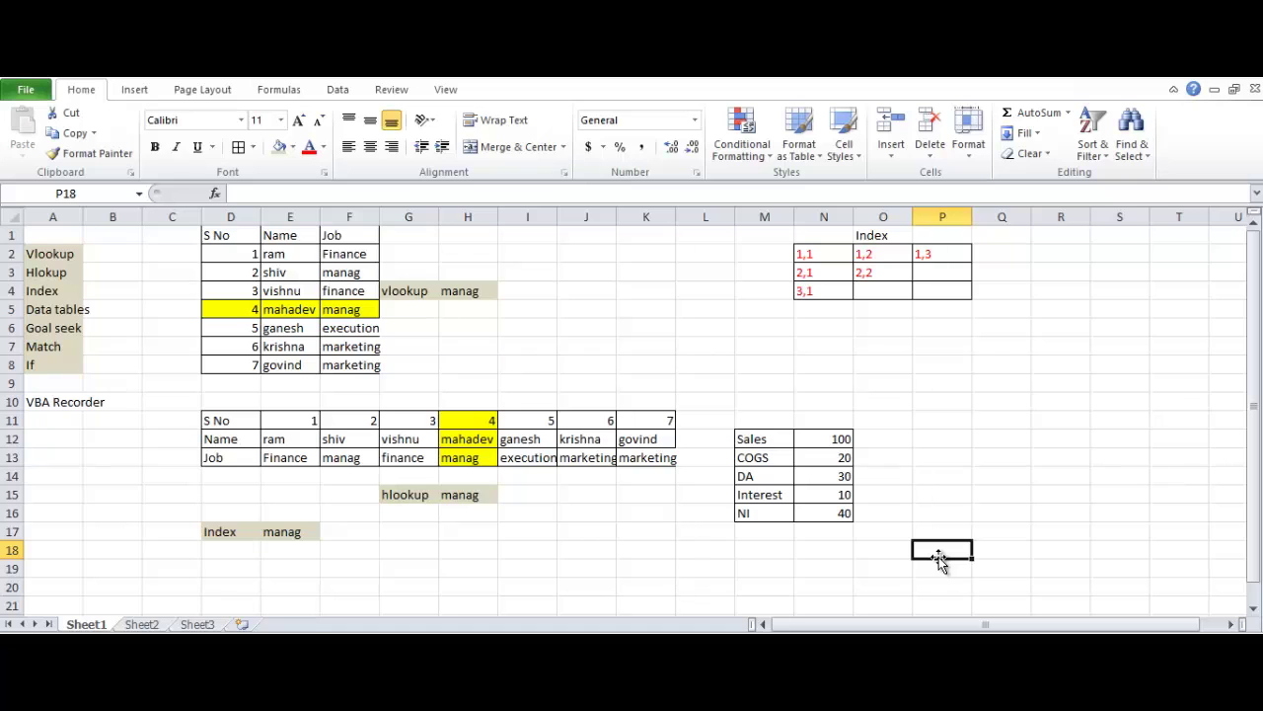
scroll(900, 459, down, 2)
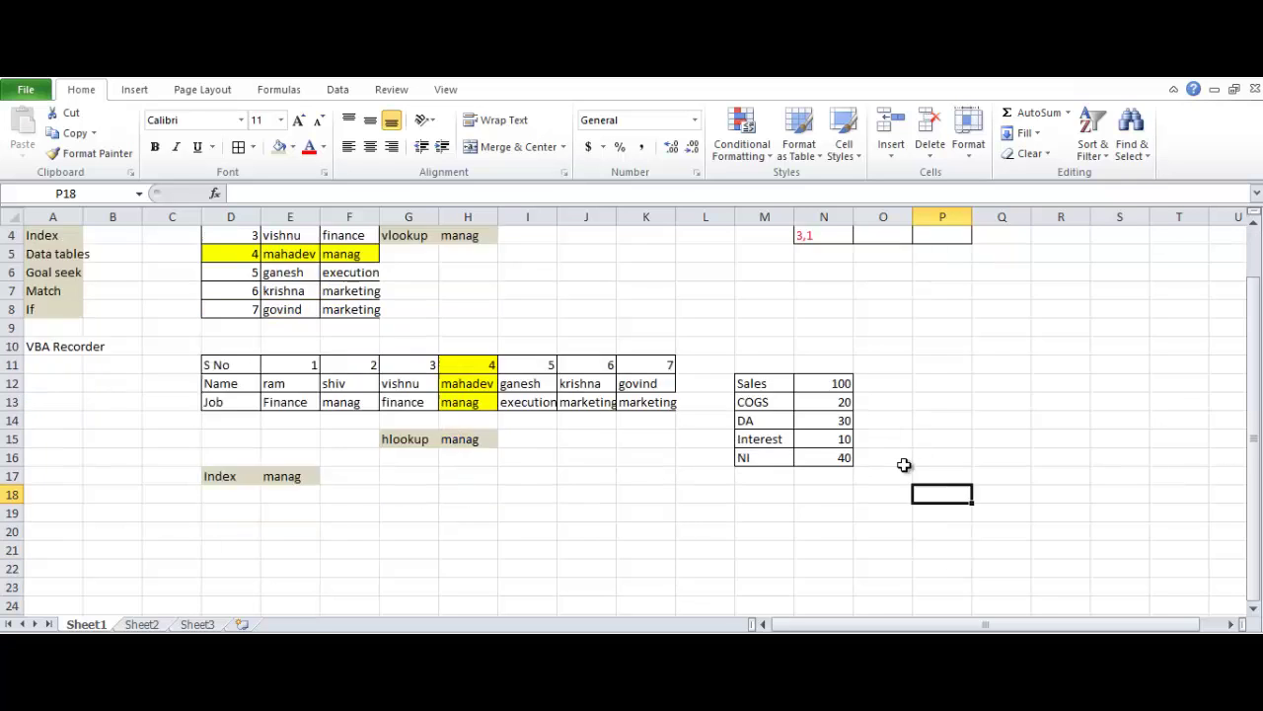
click(842, 436)
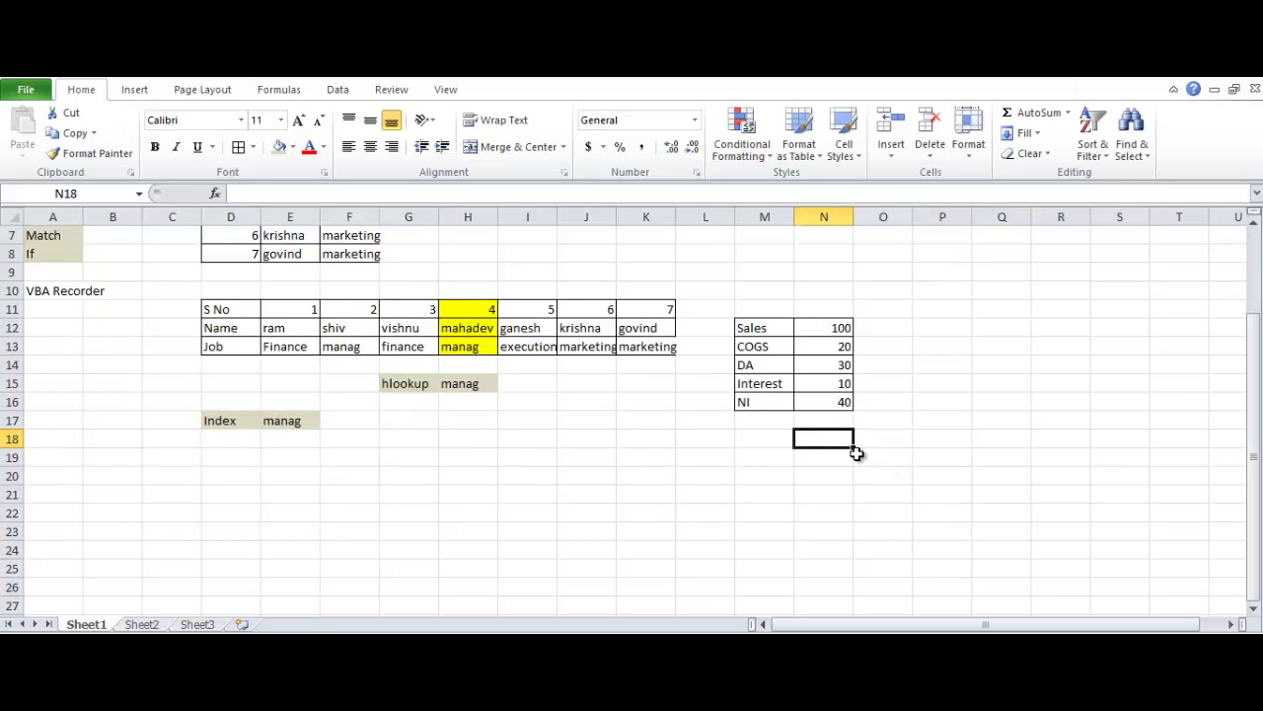
- Link N18 to the NI result with =N16
text(=)
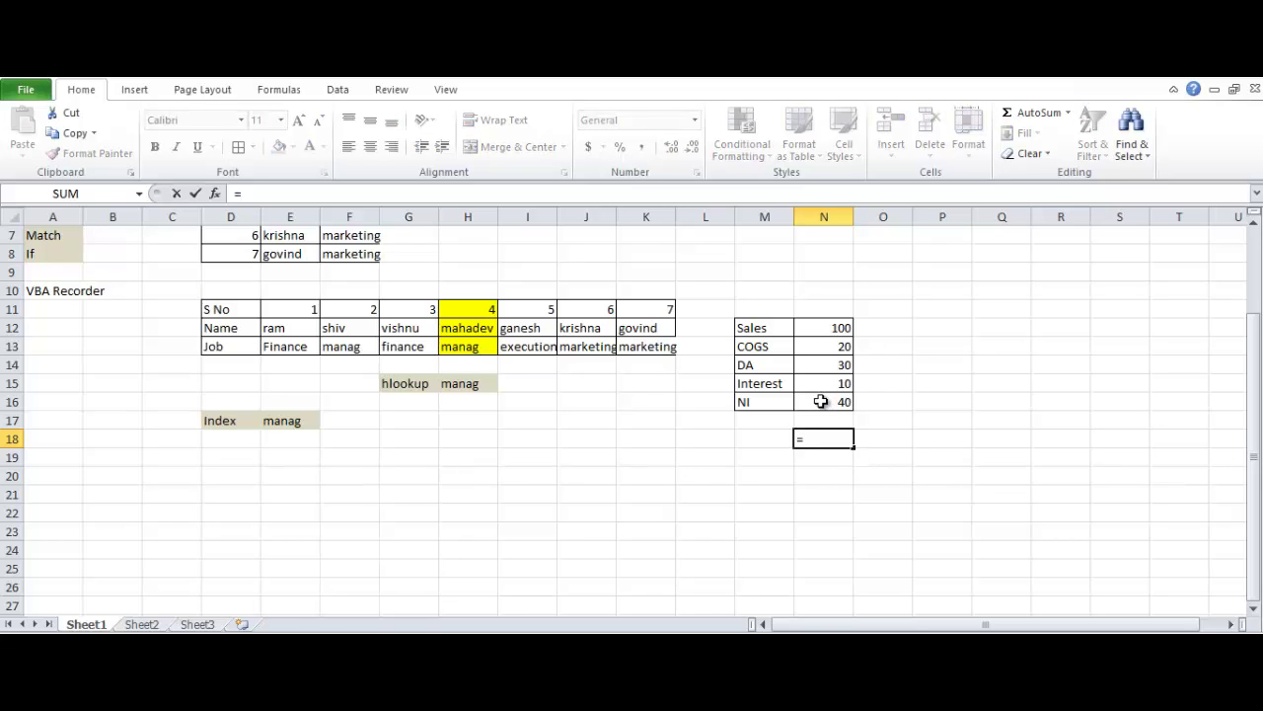
click(819, 400)
key(Return)
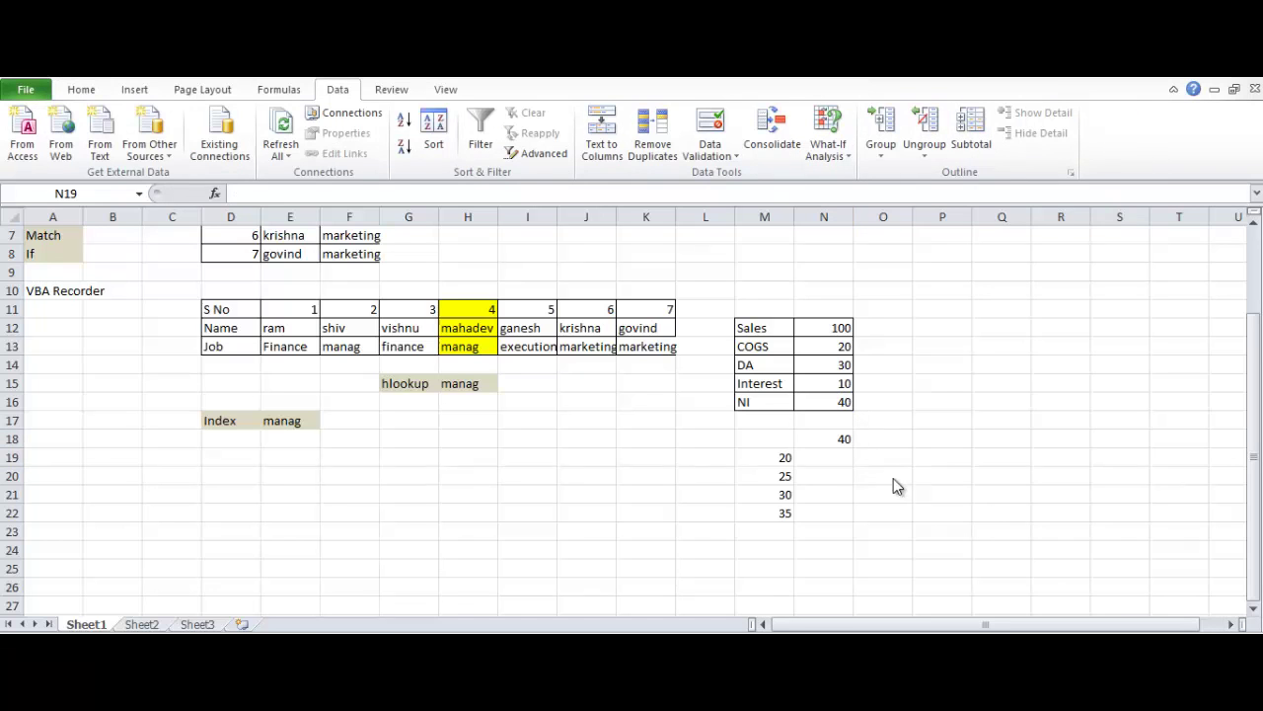
drag(839, 439, 839, 513)
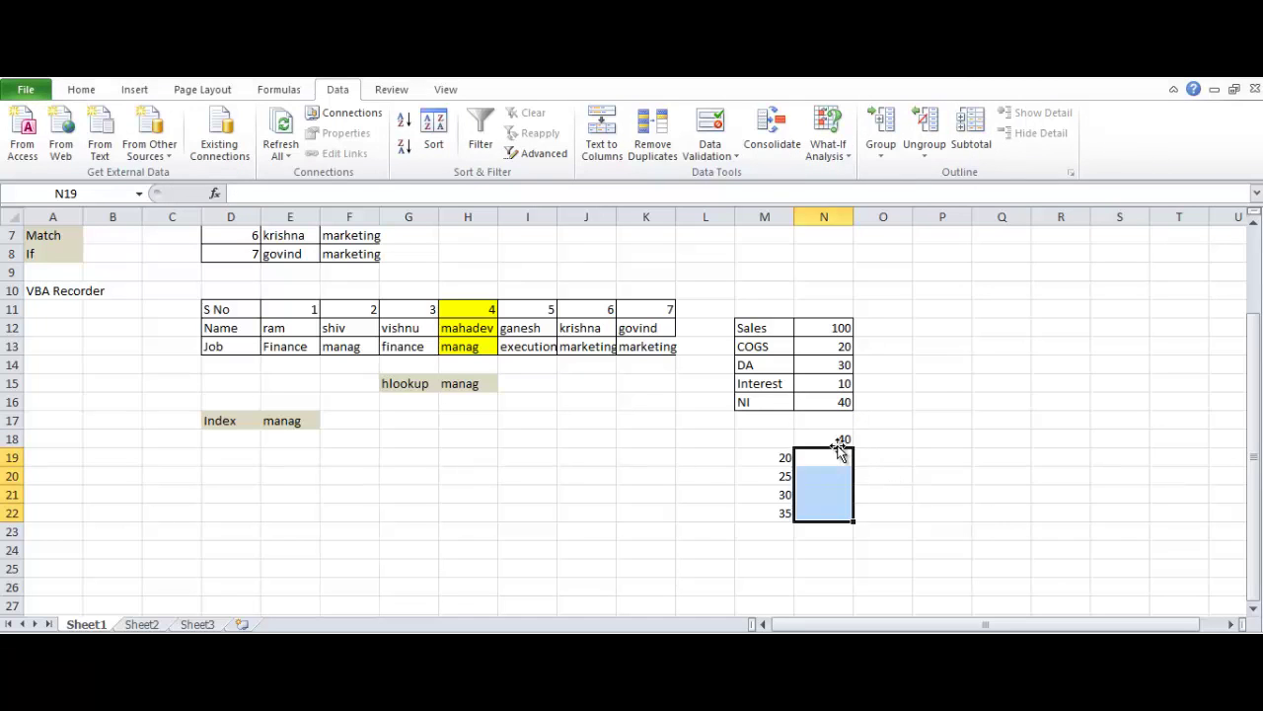
click(840, 444)
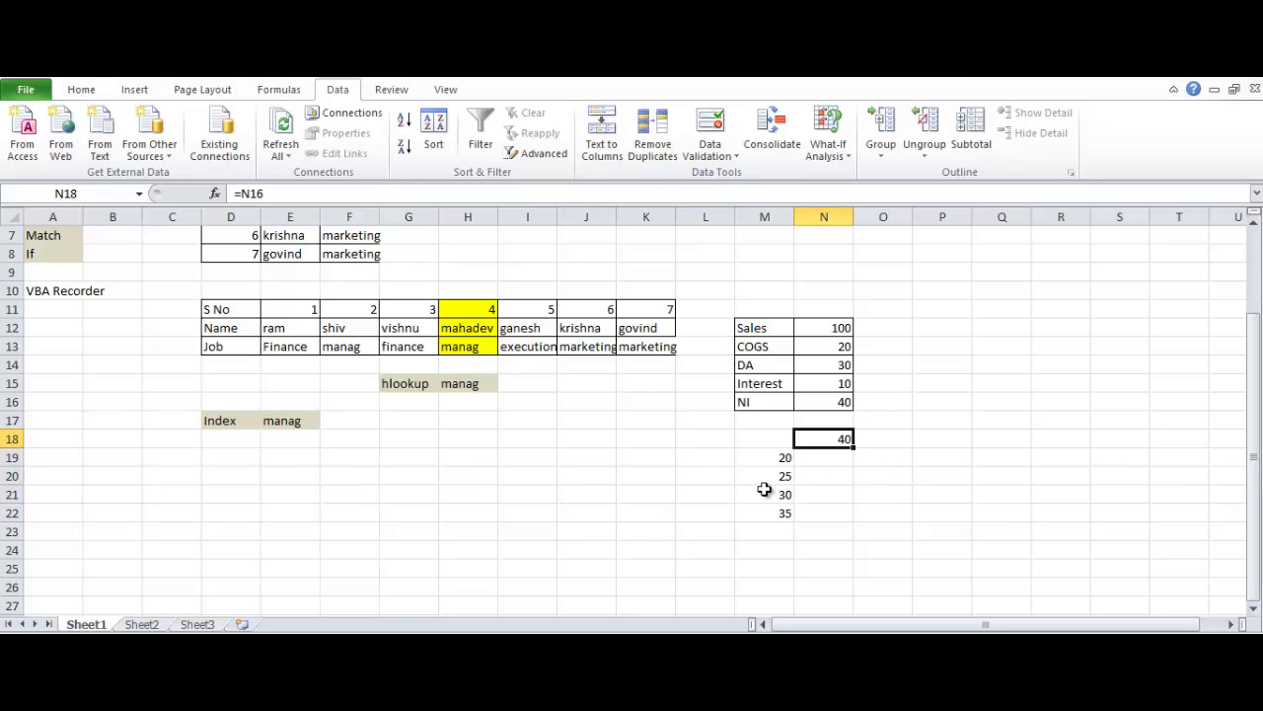
- Apply All Borders to the M18:N22 table with COGS values 20–35
click(765, 459)
key(Down)
key(Down)
key(Down)
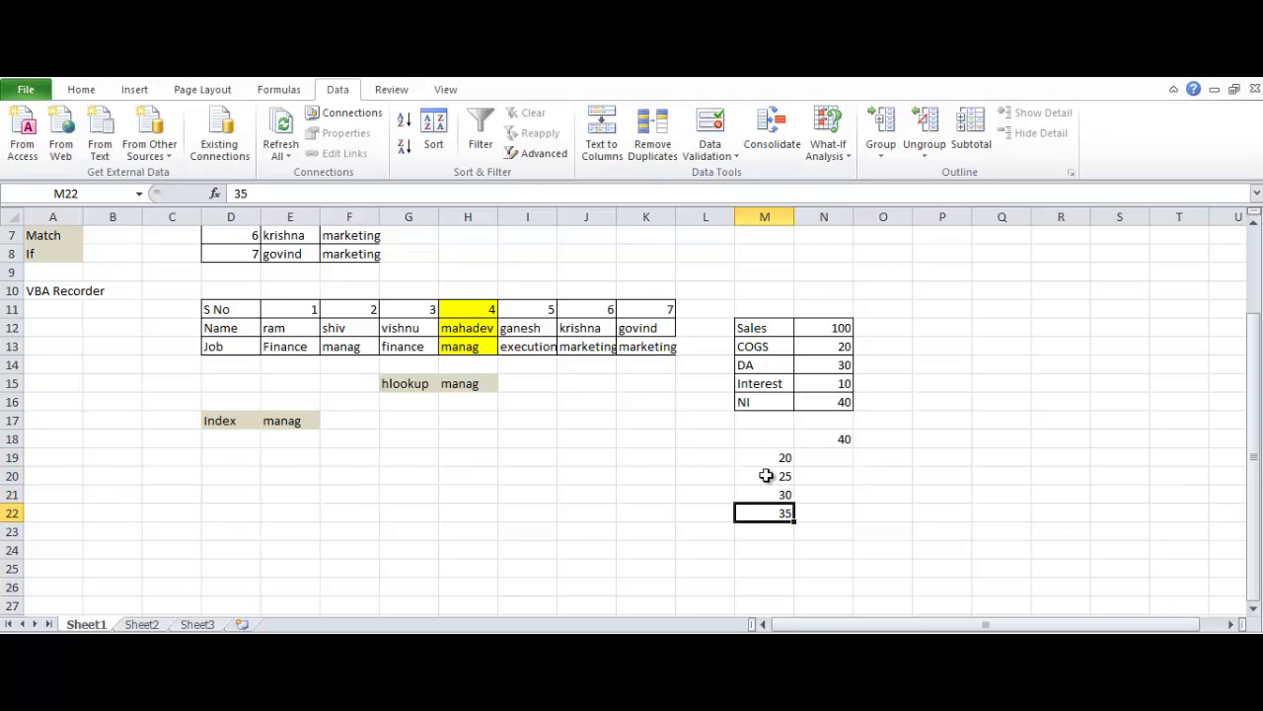
key(Up)
key(Up)
key(Up)
key(Up)
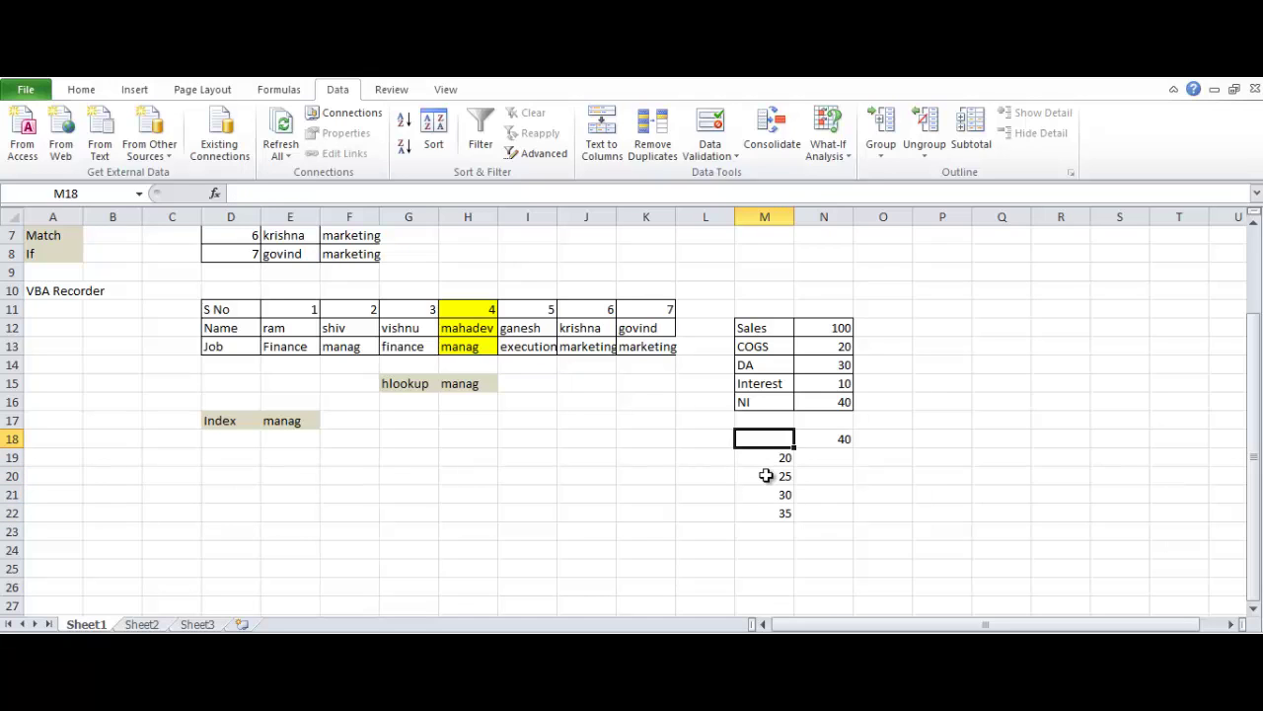
key(shift+Right)
key(shift+Down)
key(shift+Down)
key(shift+Down)
key(shift+Down)
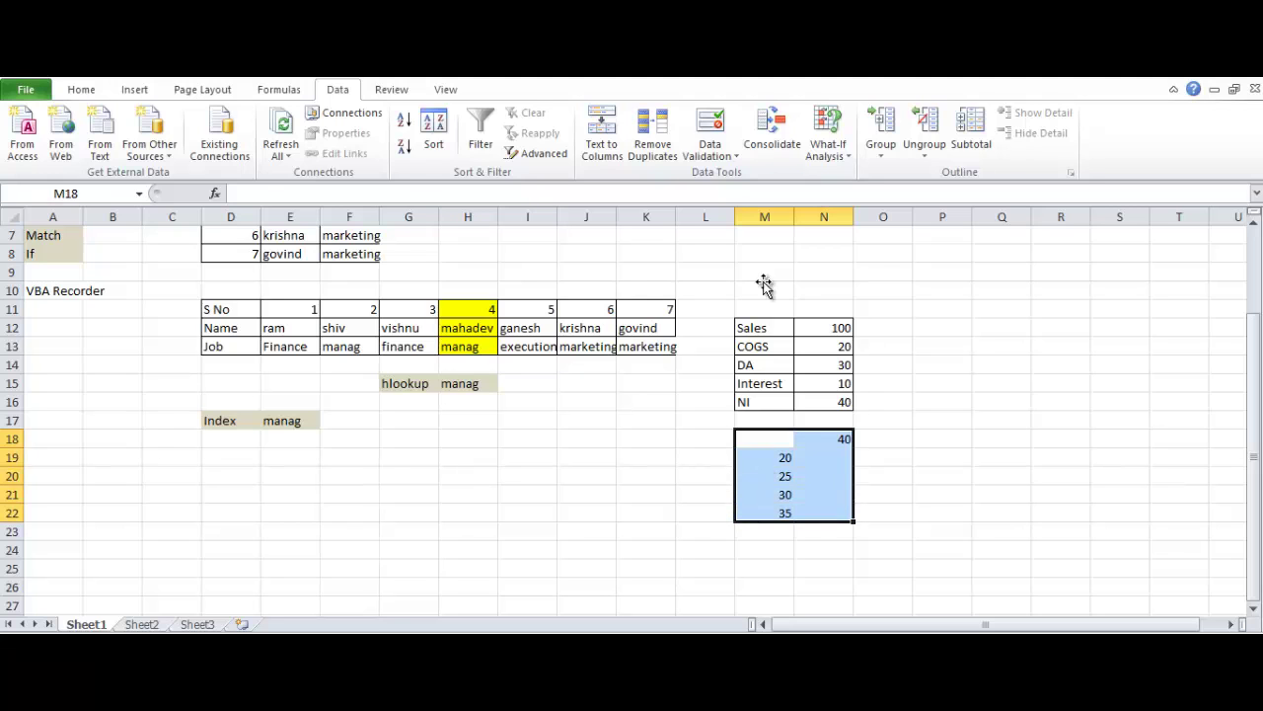
click(71, 90)
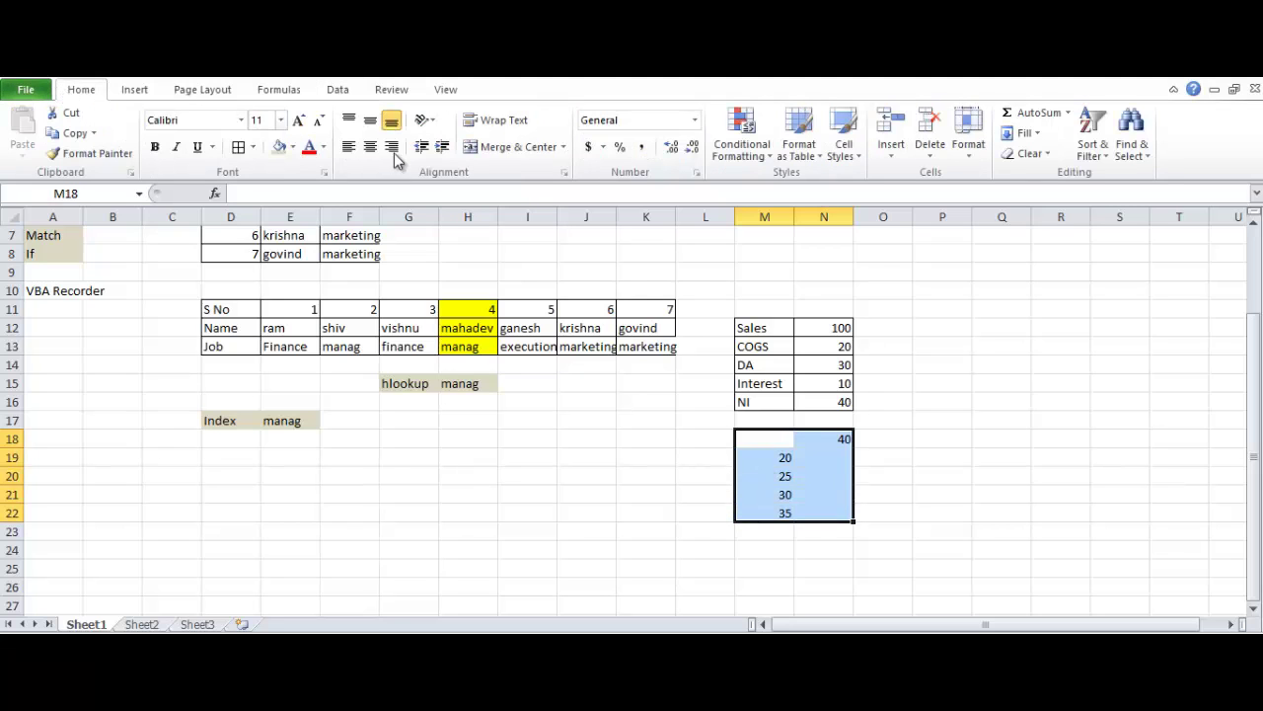
click(238, 146)
click(653, 494)
- Label M18 'COGs' and select the whole table M18:N22
click(835, 442)
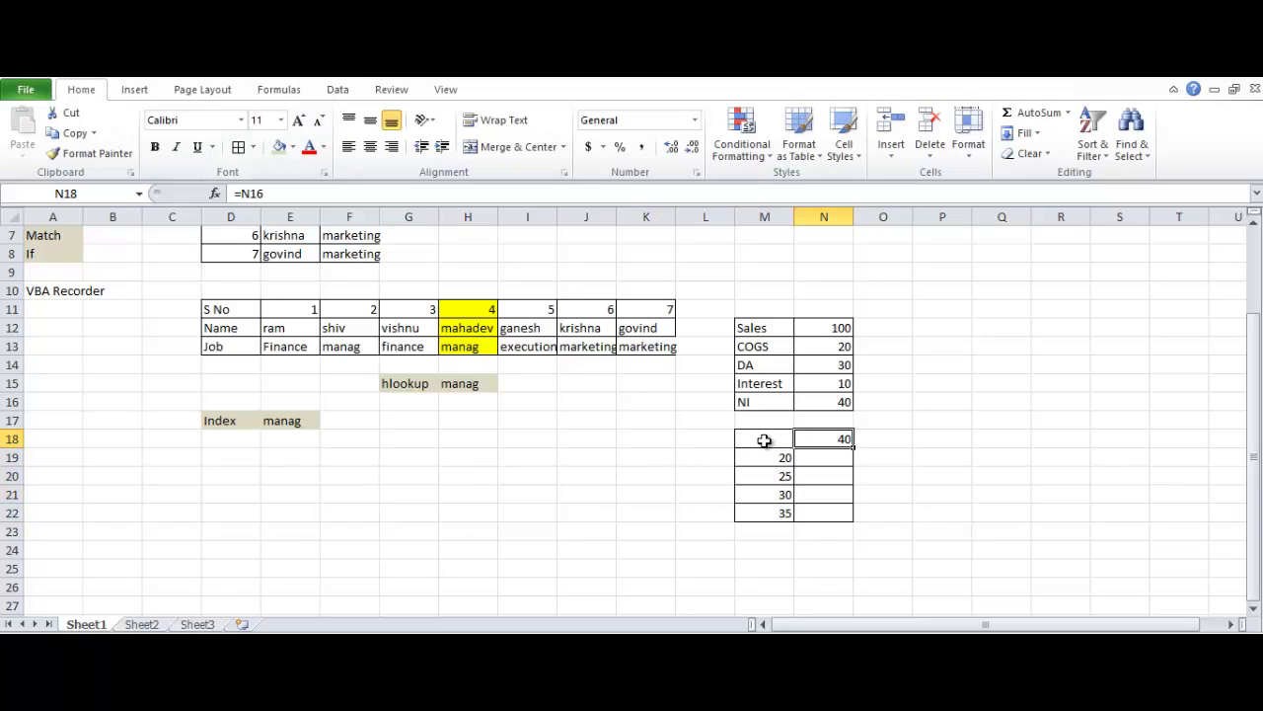
click(780, 444)
text(NI)
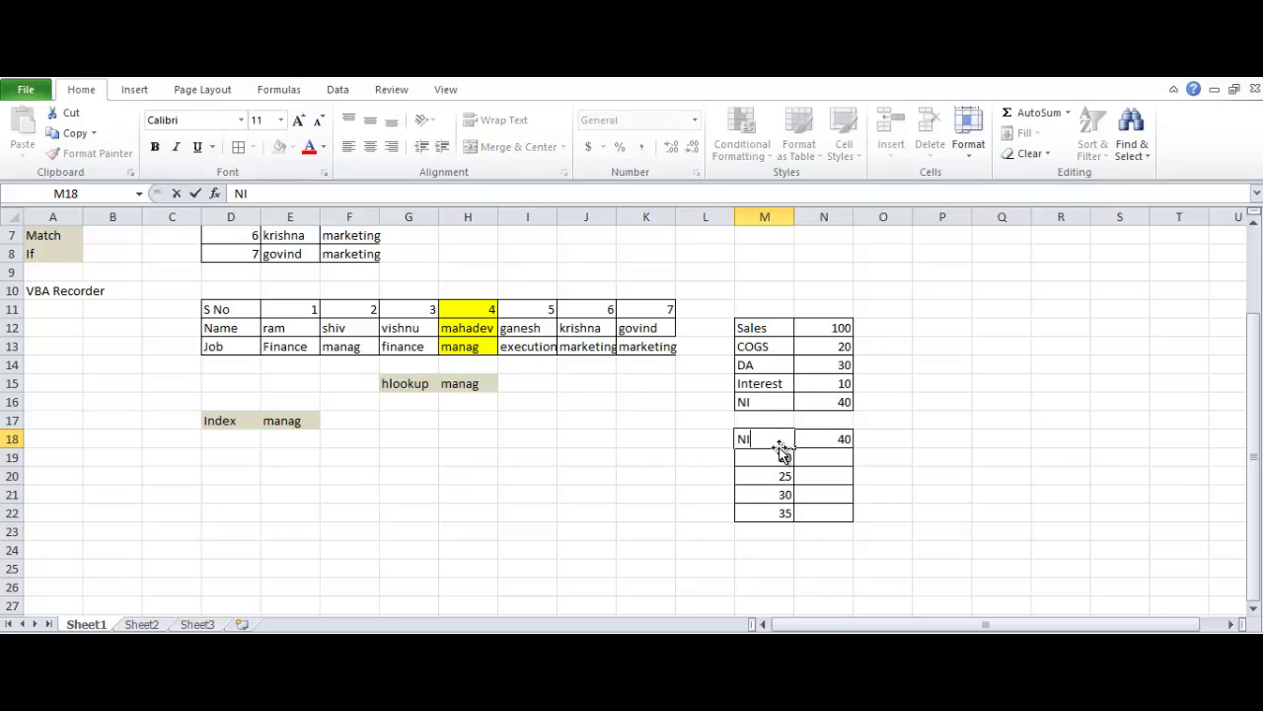
key(BackSpace)
key(BackSpace)
text(C)
text(GO)
key(BackSpace)
key(BackSpace)
text(OGs)
key(Return)
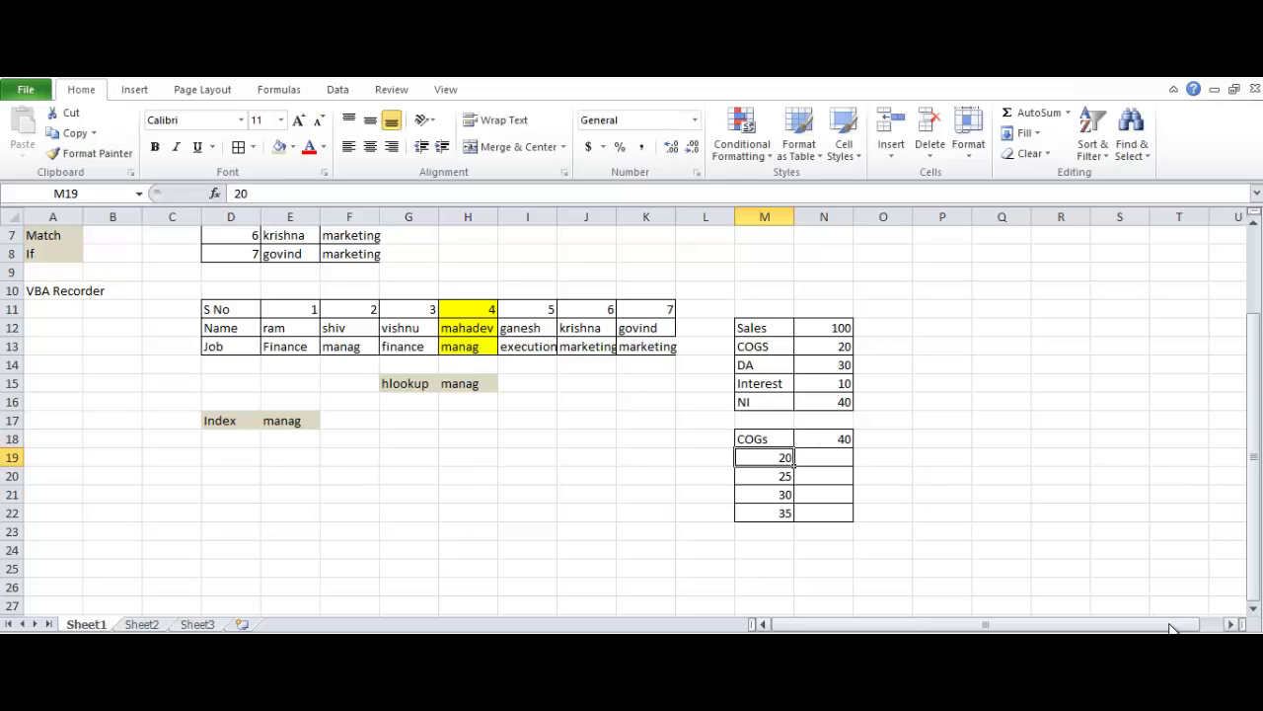
click(827, 457)
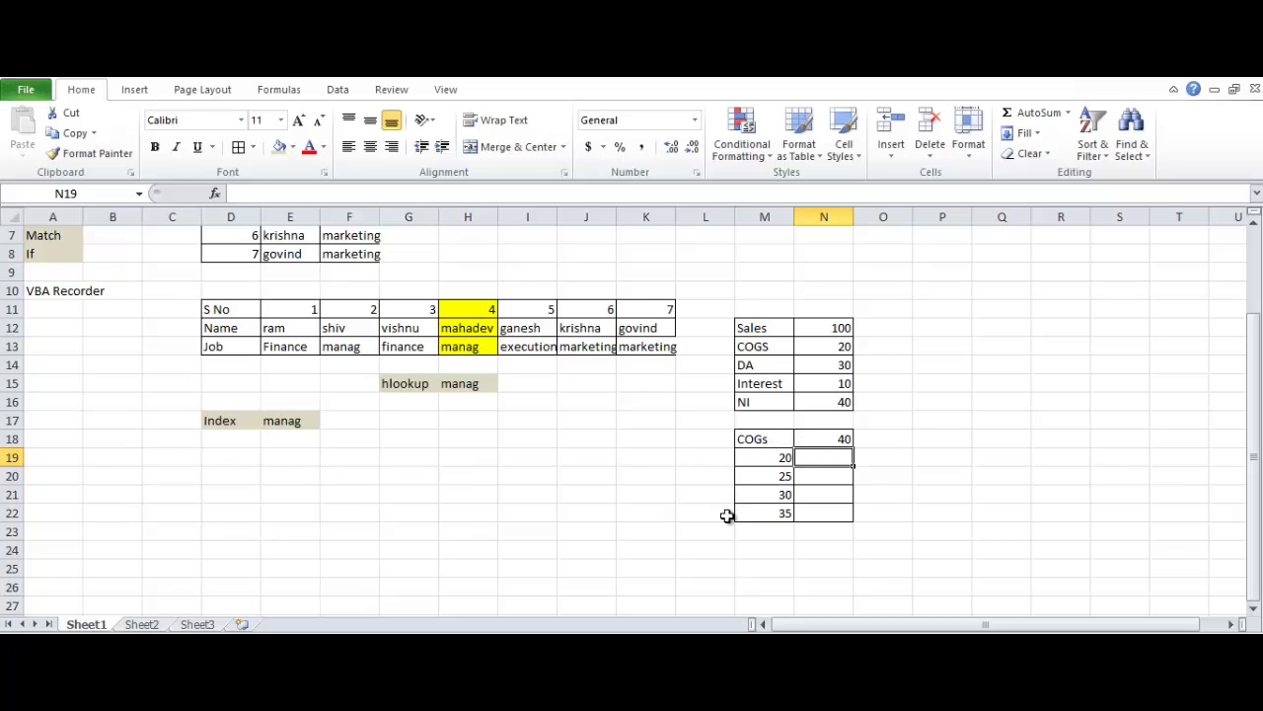
drag(753, 439, 841, 512)
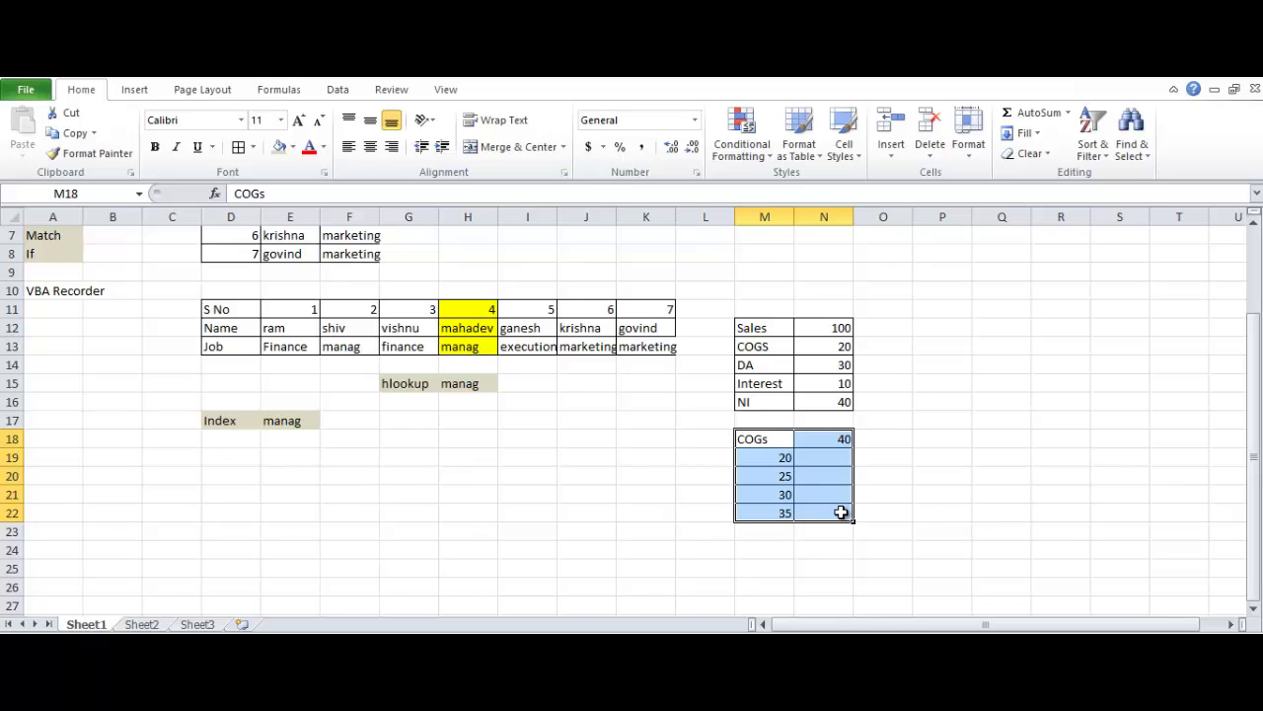
- Create a Data Table with column input N13, giving NI 40, 35, 30, 25 in N19:N22
click(341, 90)
click(827, 146)
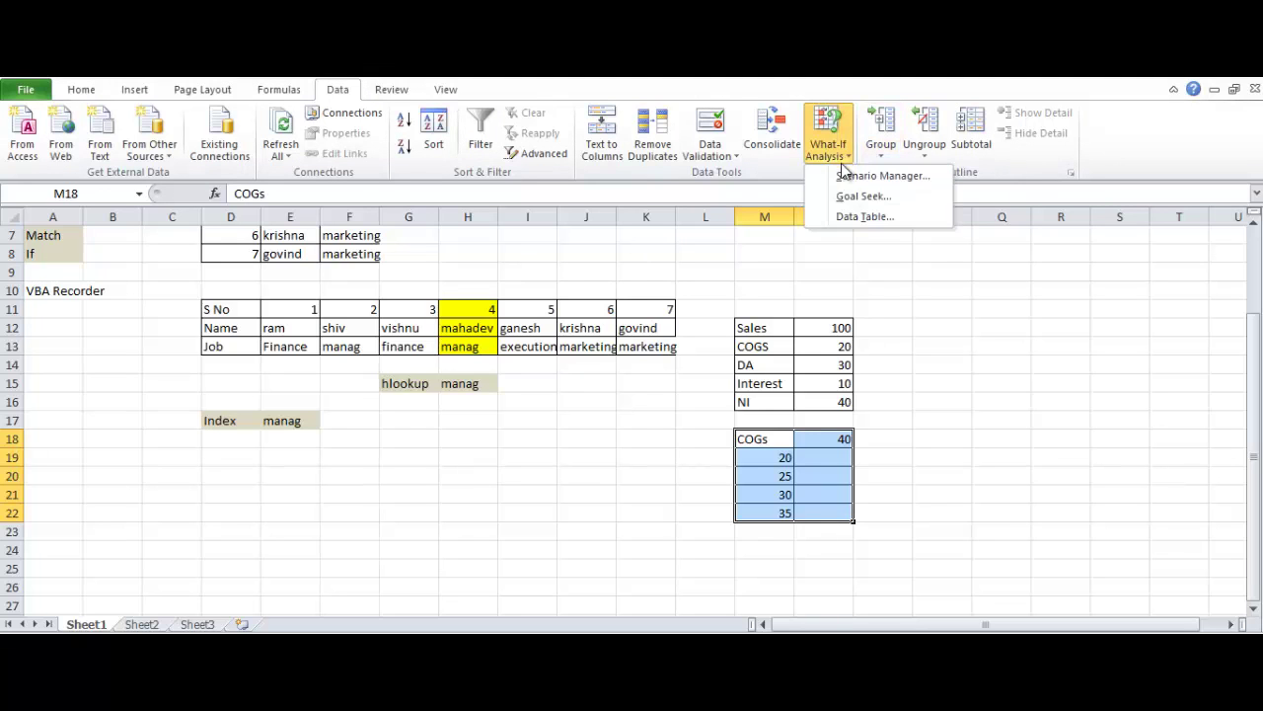
click(861, 218)
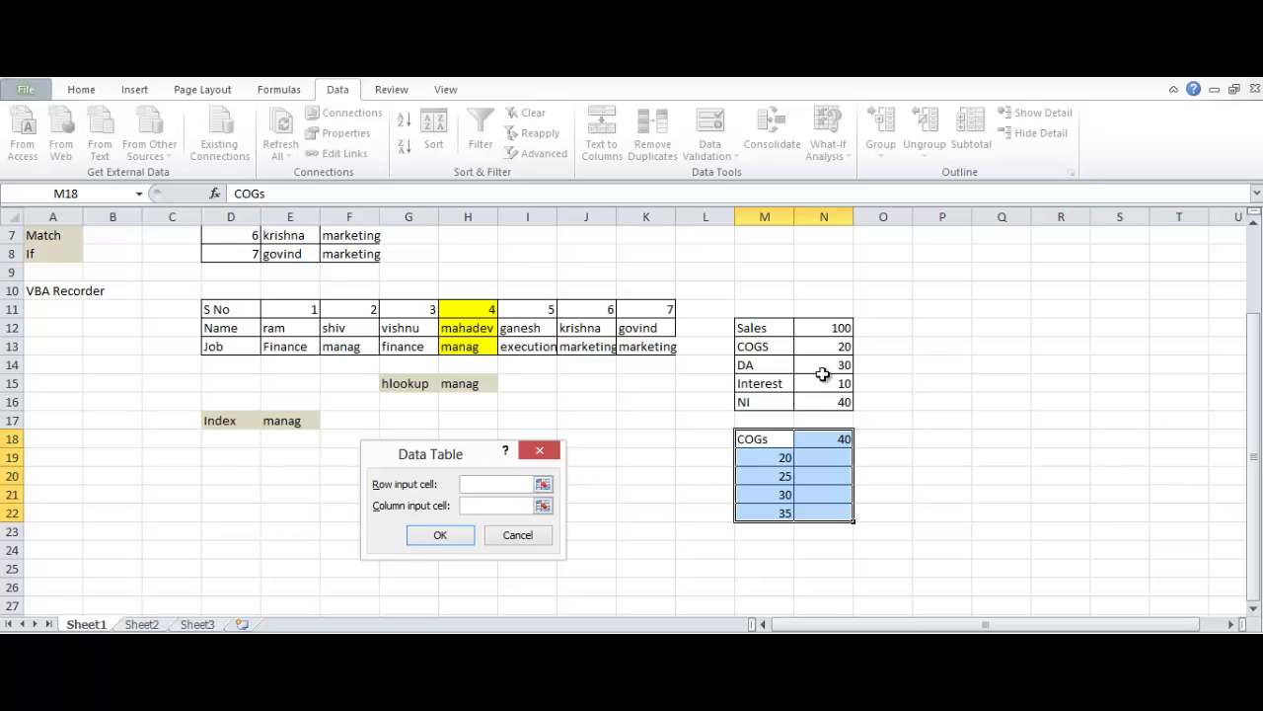
click(840, 347)
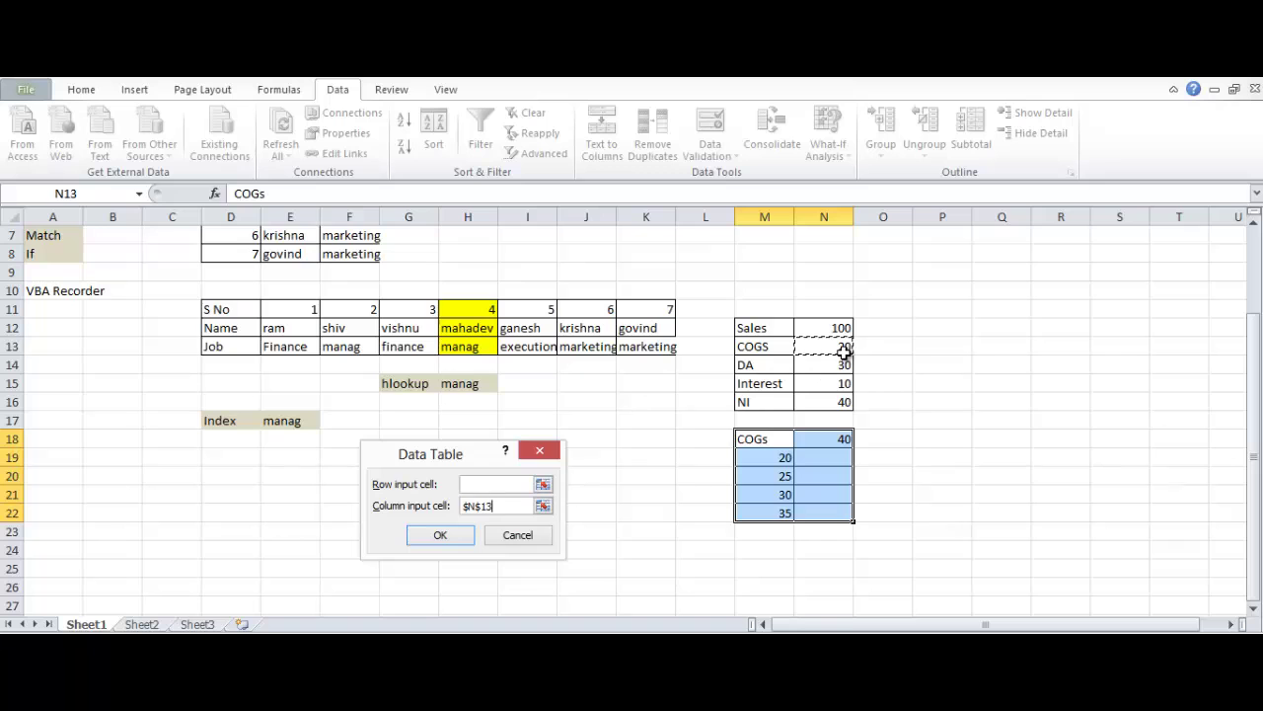
click(442, 536)
click(855, 510)
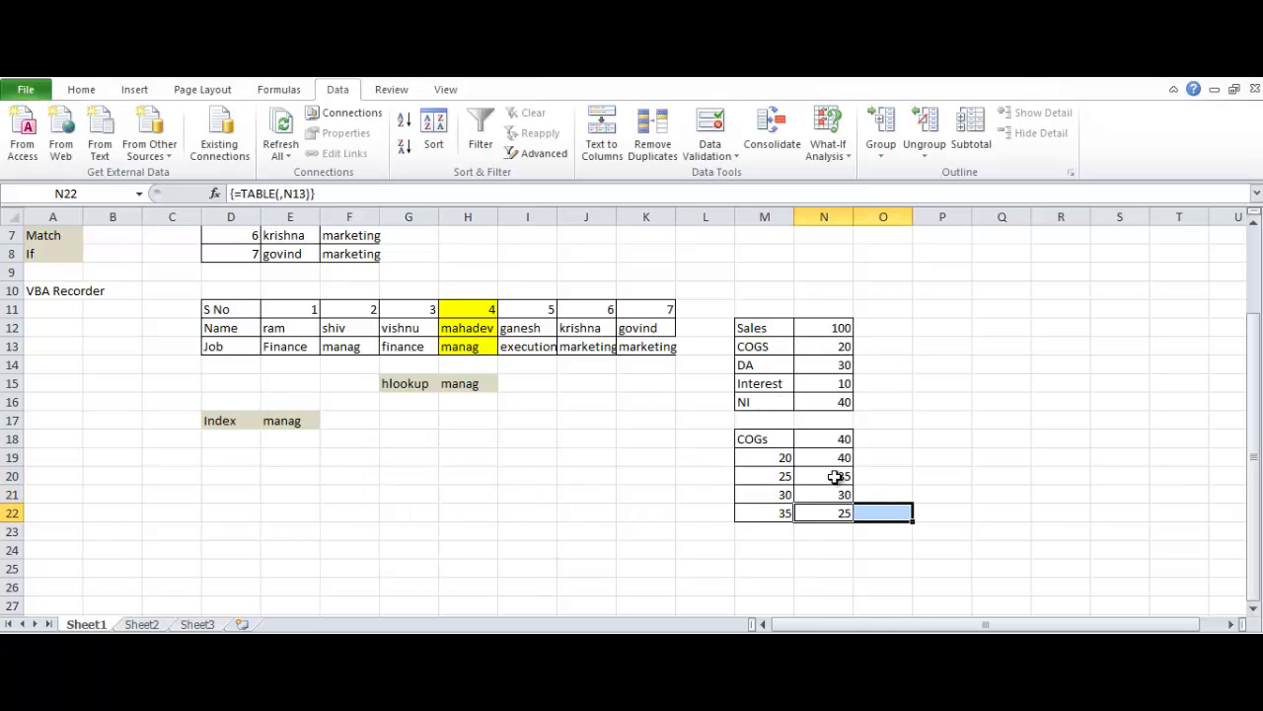
drag(835, 477, 839, 459)
key(Up)
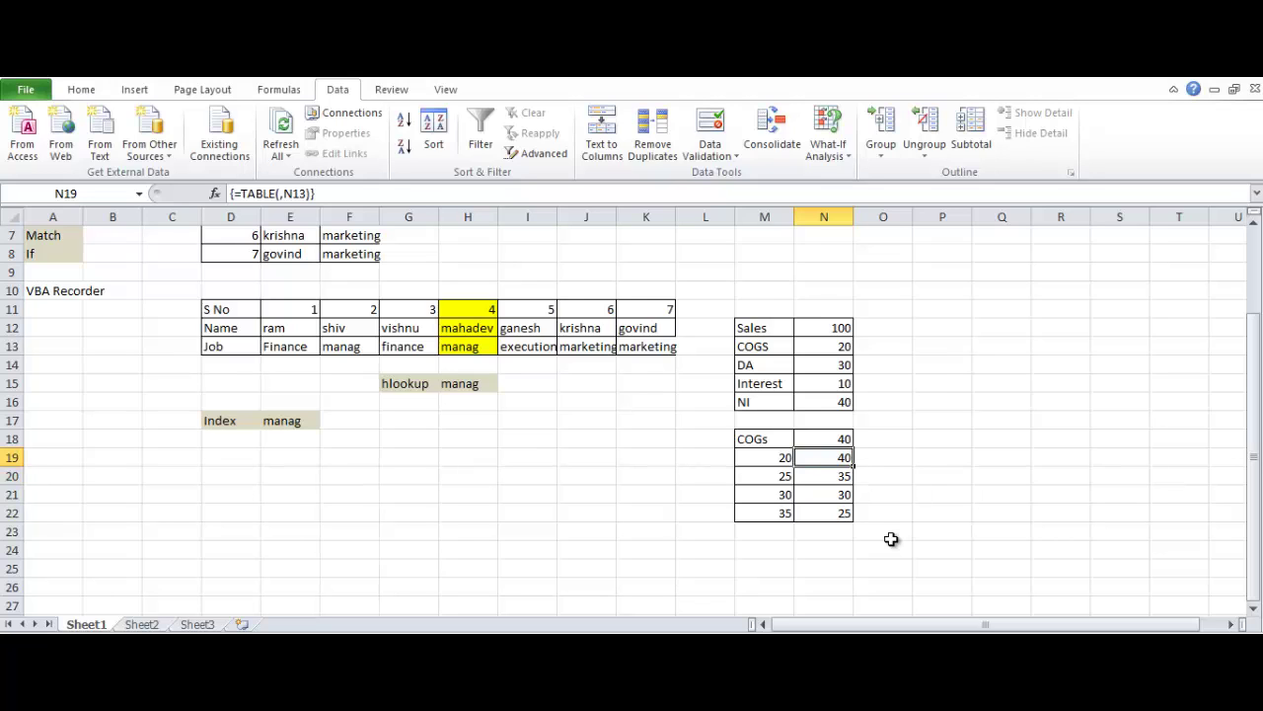
- Review the NI results for COGS values 25, 30 and 35 in the one-variable table
key(Left)
key(Down)
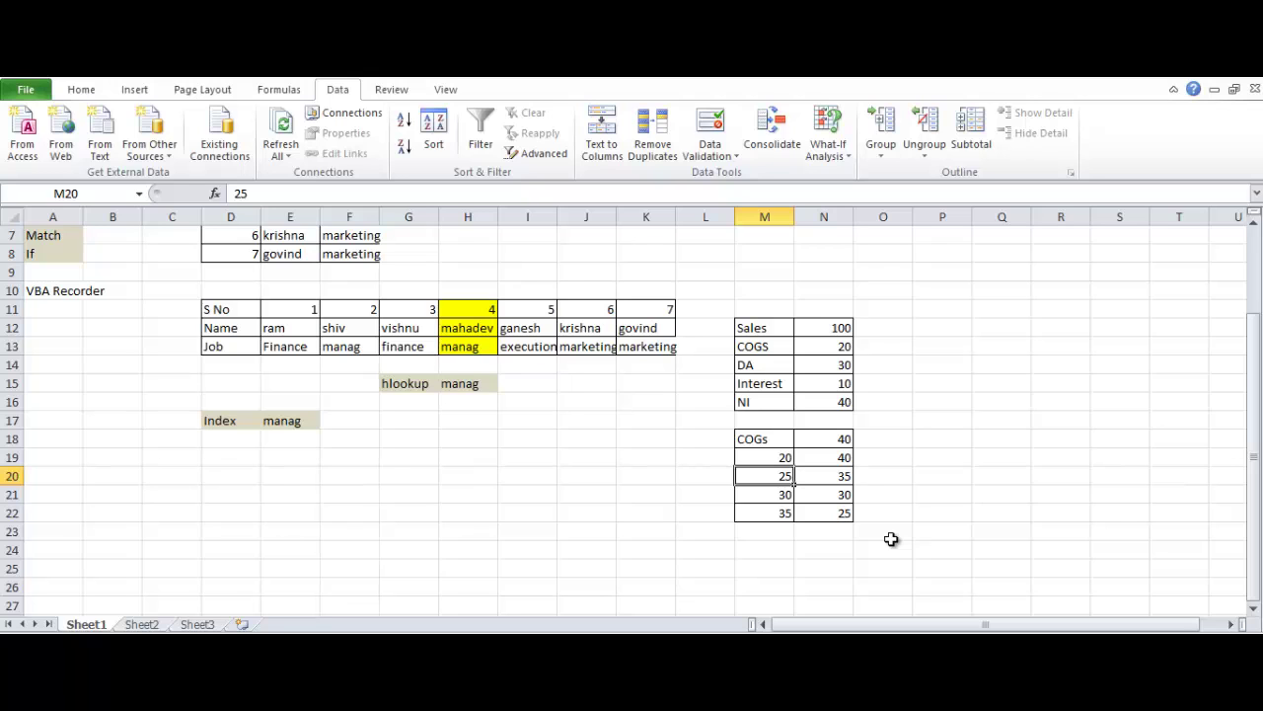
key(Down)
key(Right)
key(Down)
key(Left)
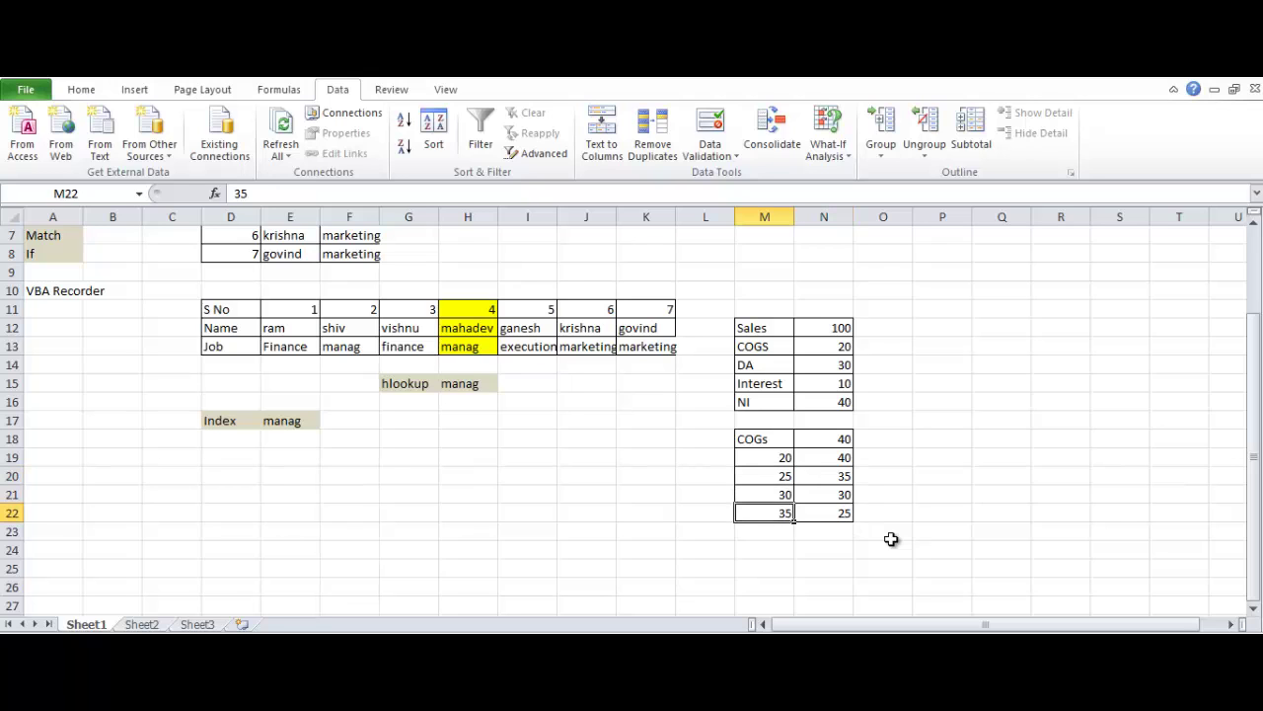
key(Down)
key(Right)
key(Right)
key(Right)
- Cancel a stray 111 entry and label the finished table '1D' in P18
text(111)
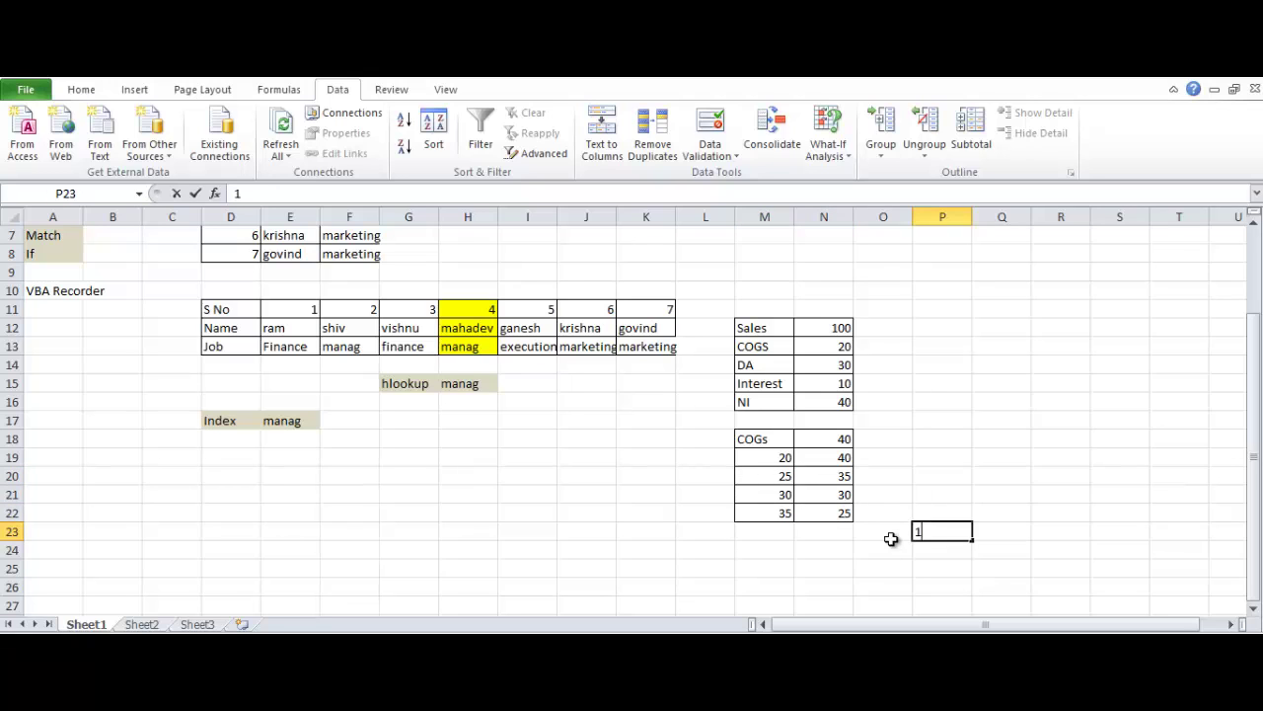
key(Escape)
key(Up)
key(Up)
key(Up)
key(Up)
key(Up)
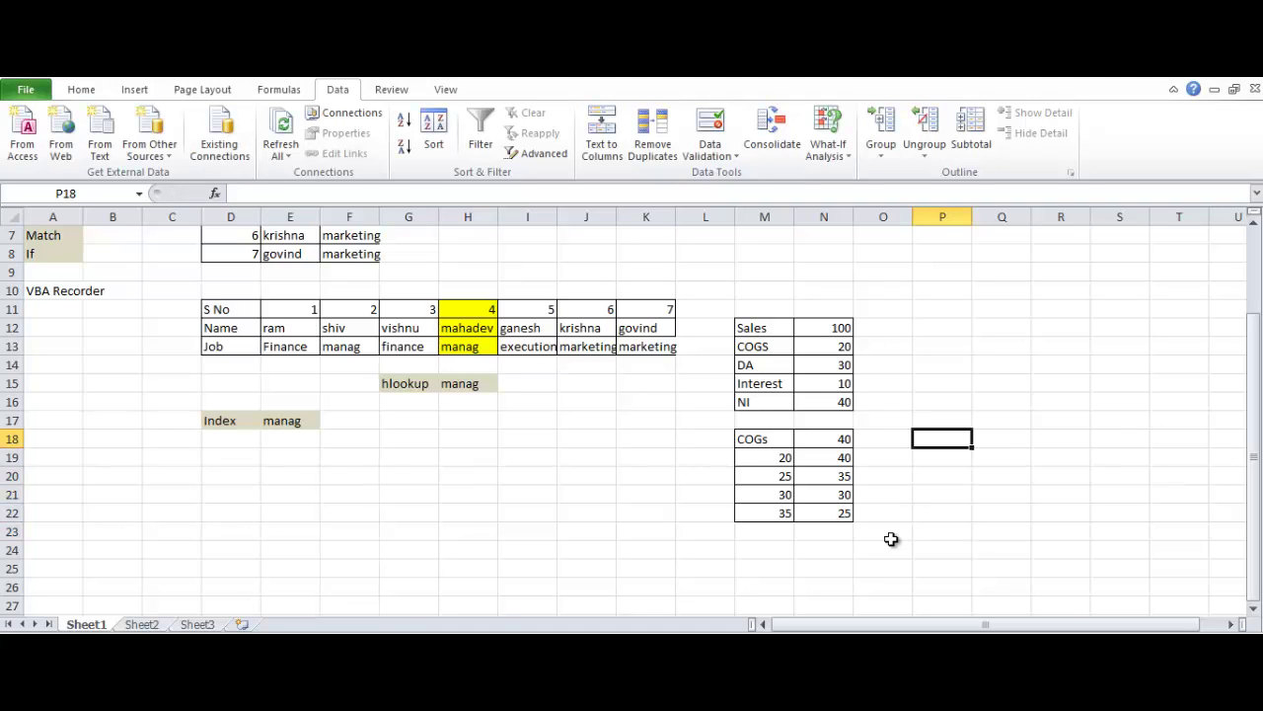
text(1)
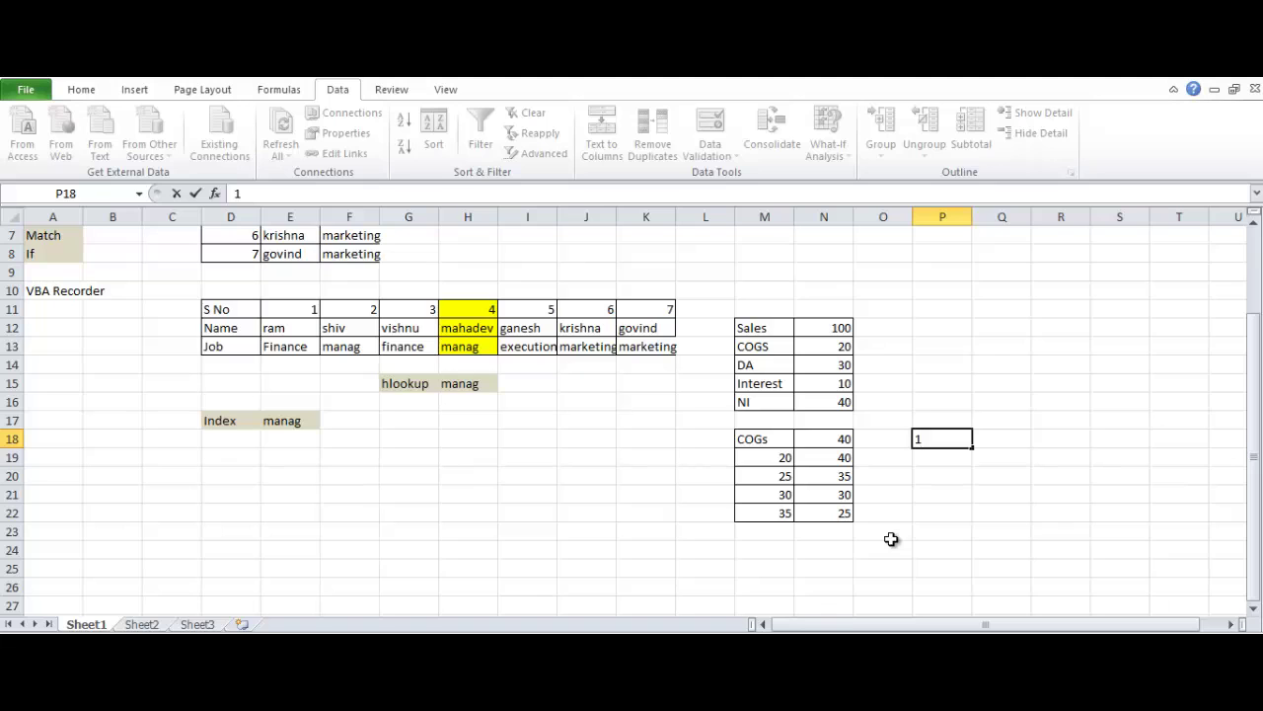
text(D)
key(Return)
key(Down)
key(Down)
key(Down)
key(Down)
key(Down)
key(Down)
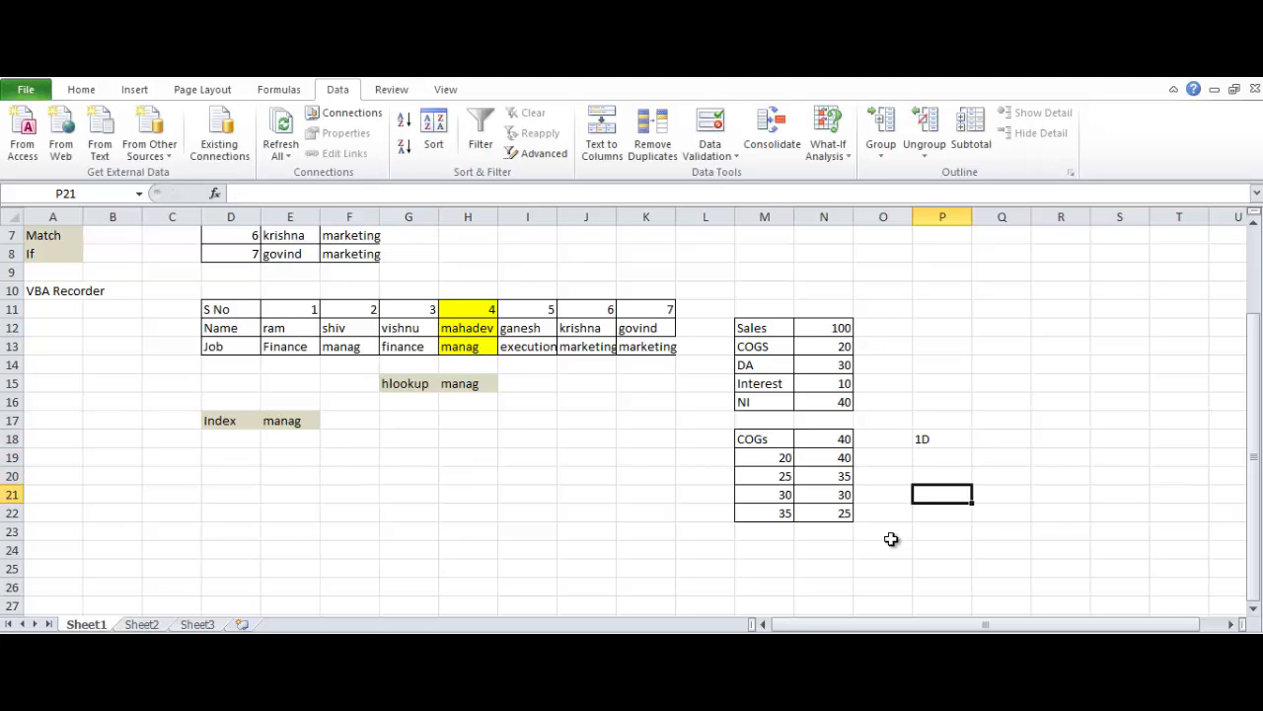
key(Left)
key(Left)
key(Left)
key(Up)
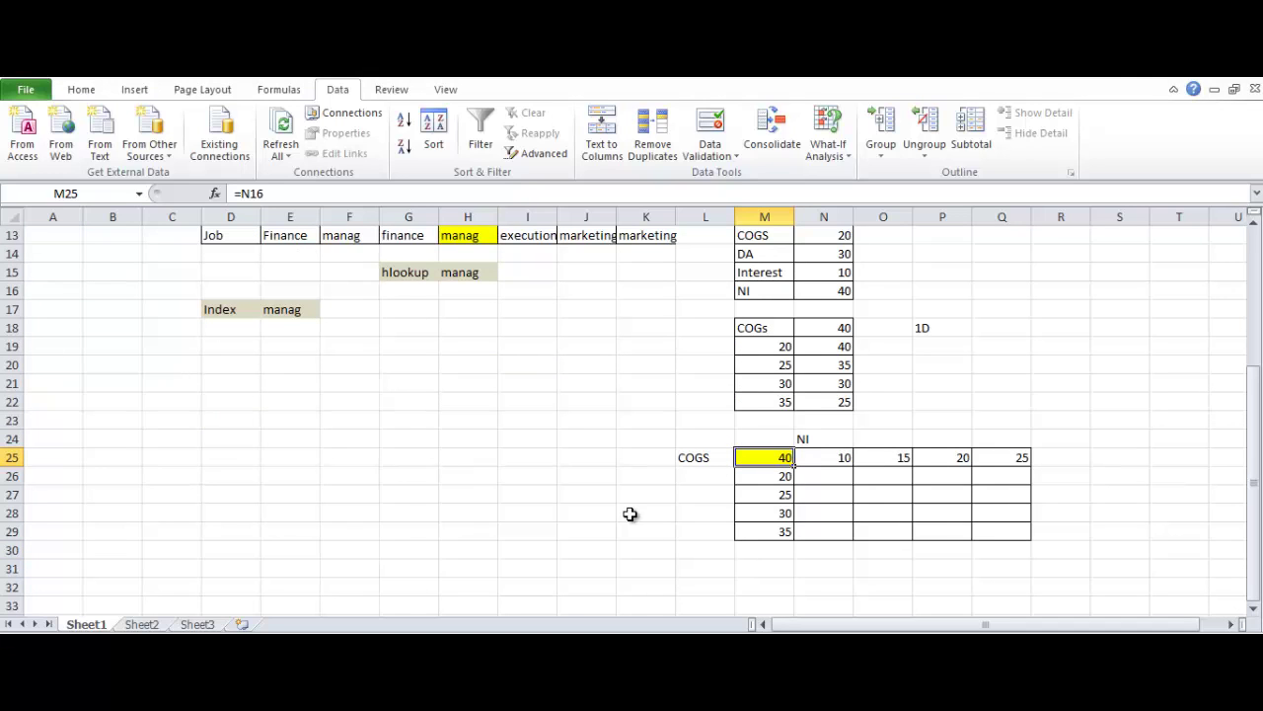
- Check N16 and the grid values, then enter 'Interest' as the heading in N24
scroll(628, 514, up, 1)
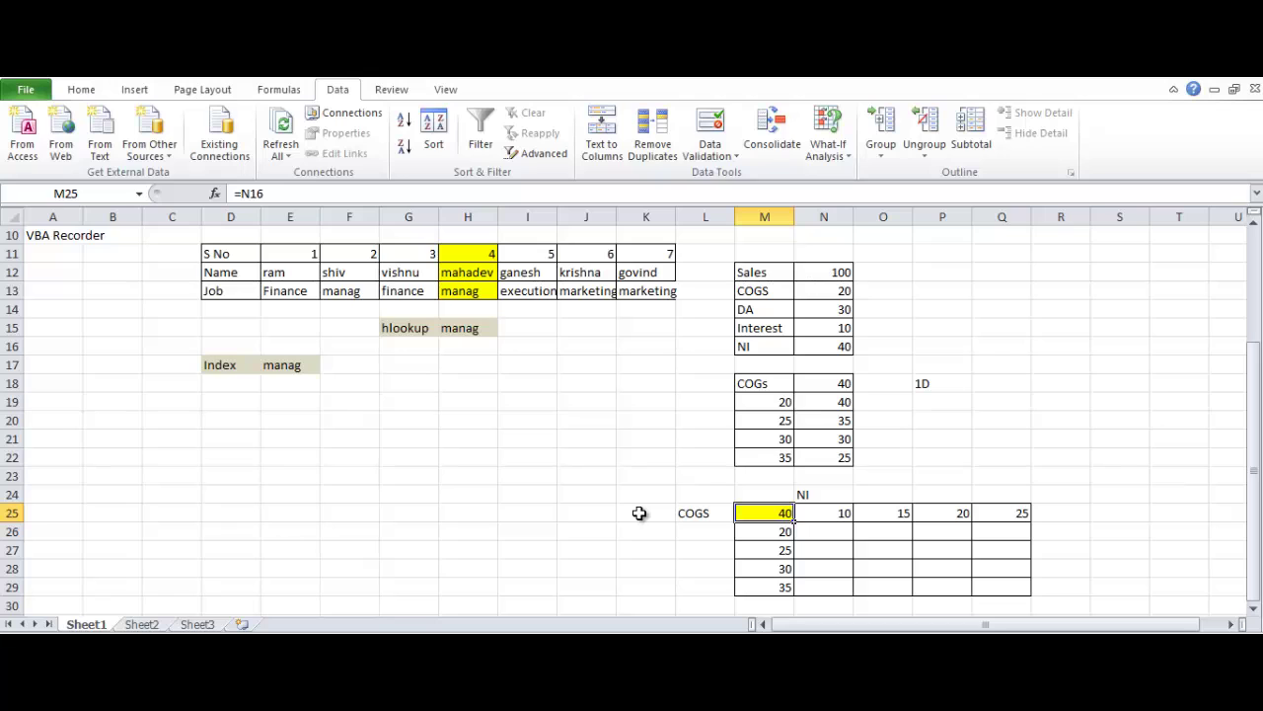
click(847, 341)
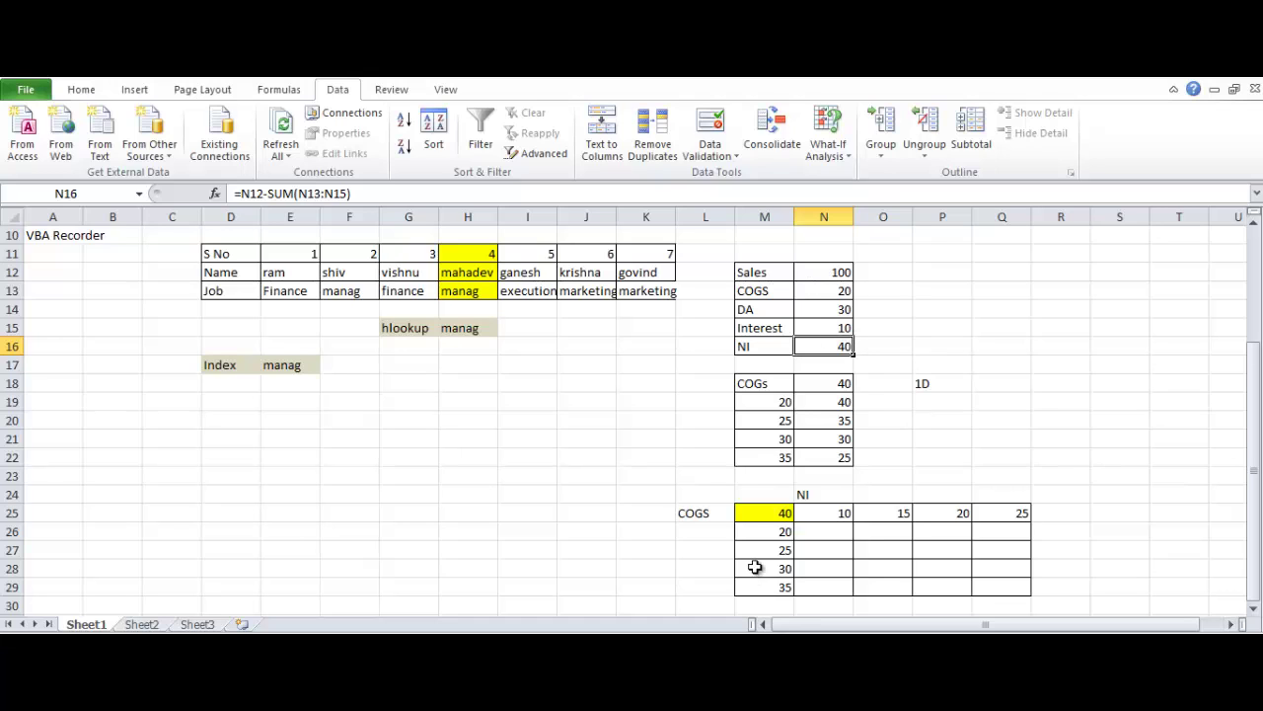
click(761, 536)
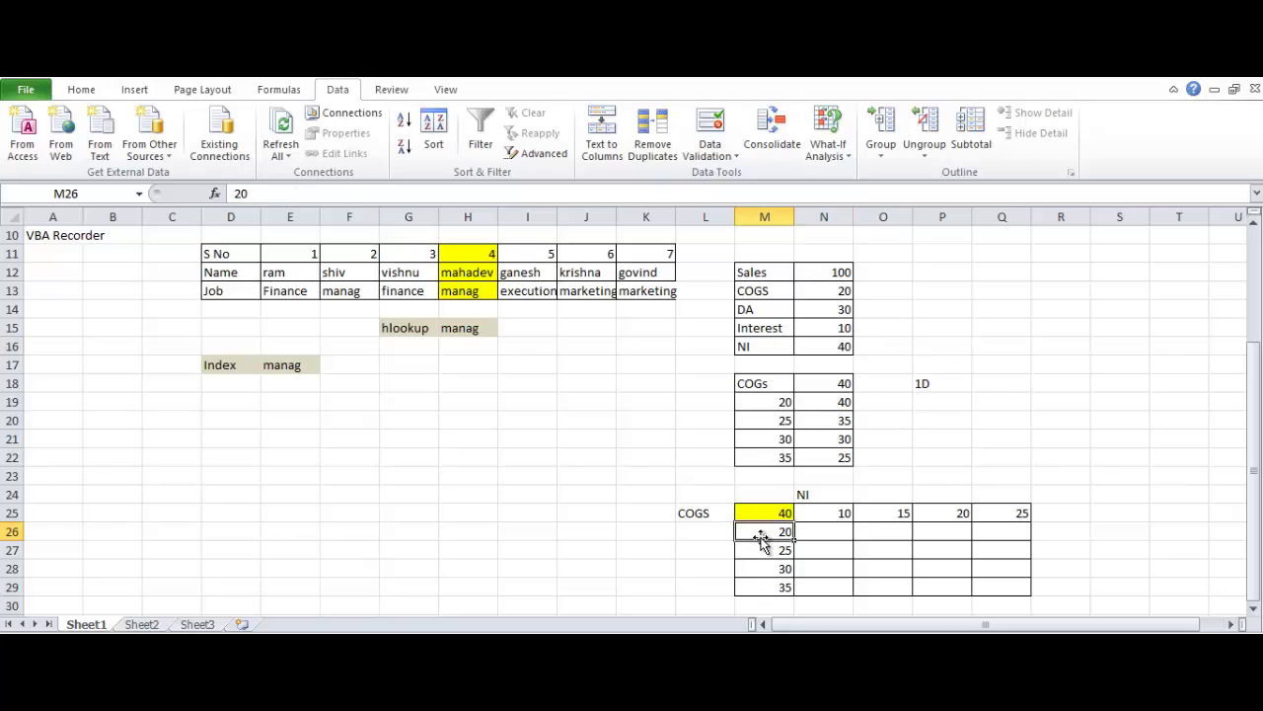
click(844, 512)
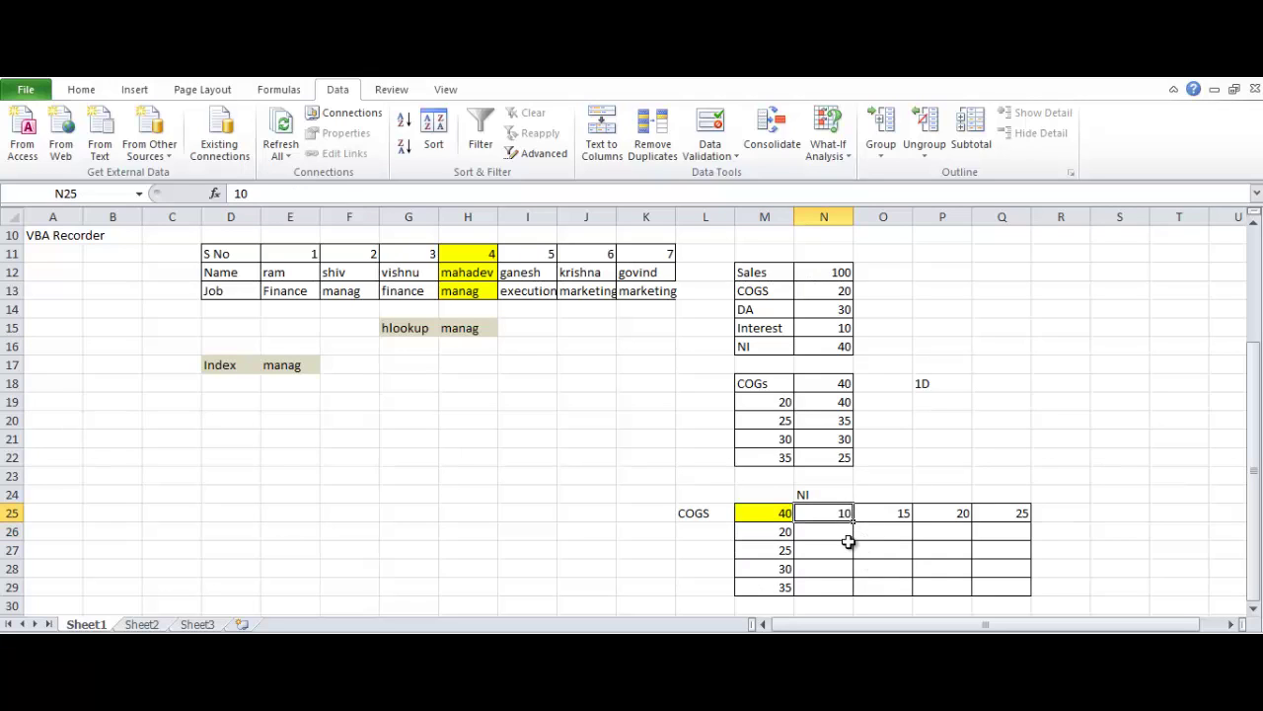
click(821, 498)
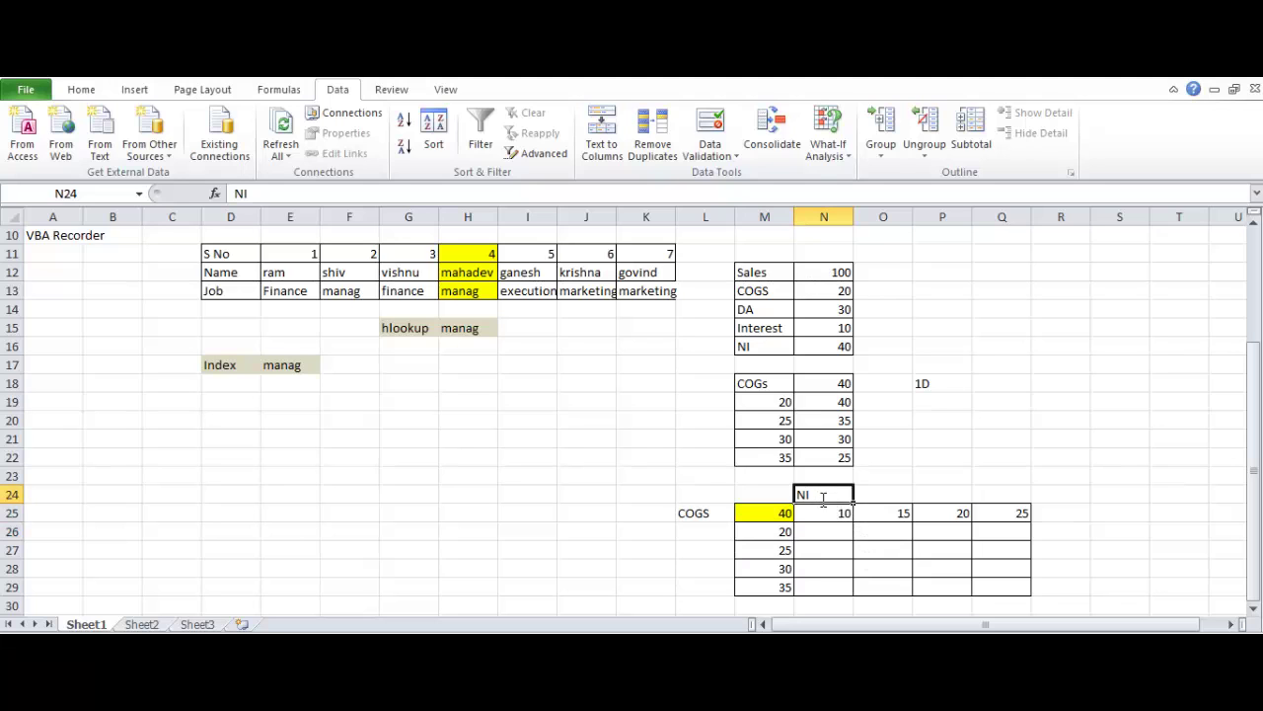
text(Interest)
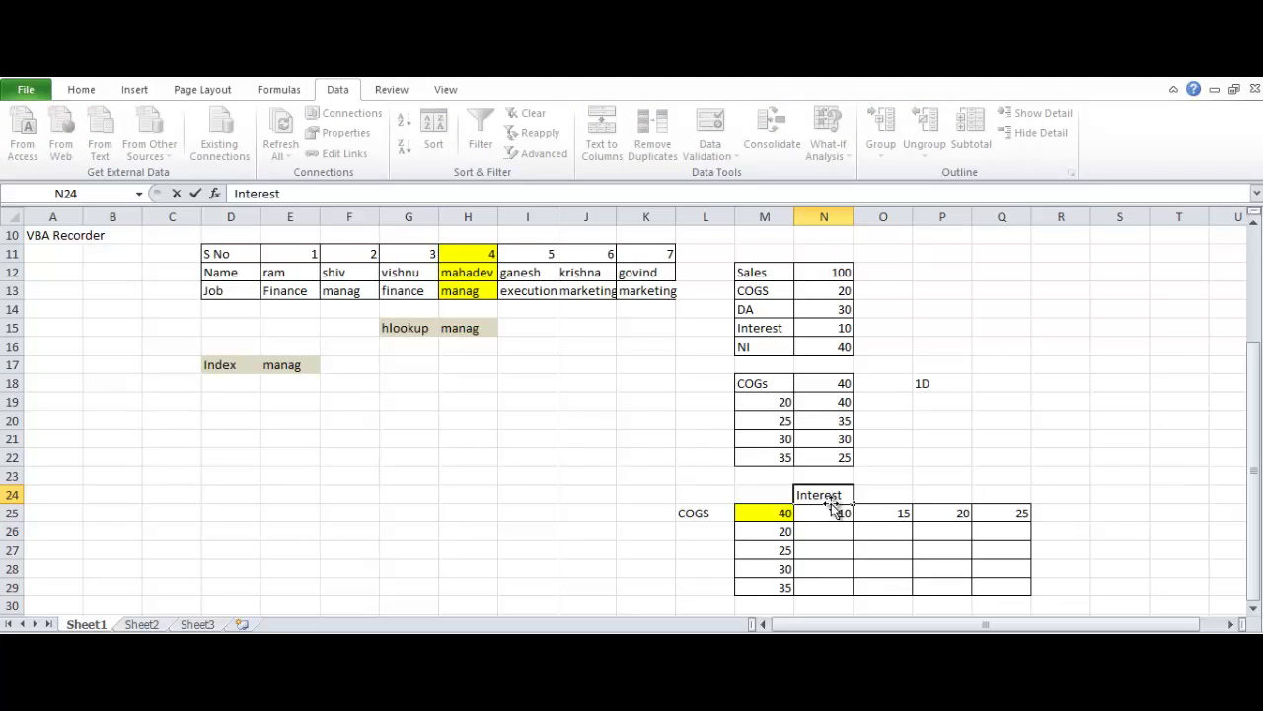
key(Return)
- Select the whole two-variable grid M25:Q29
click(829, 545)
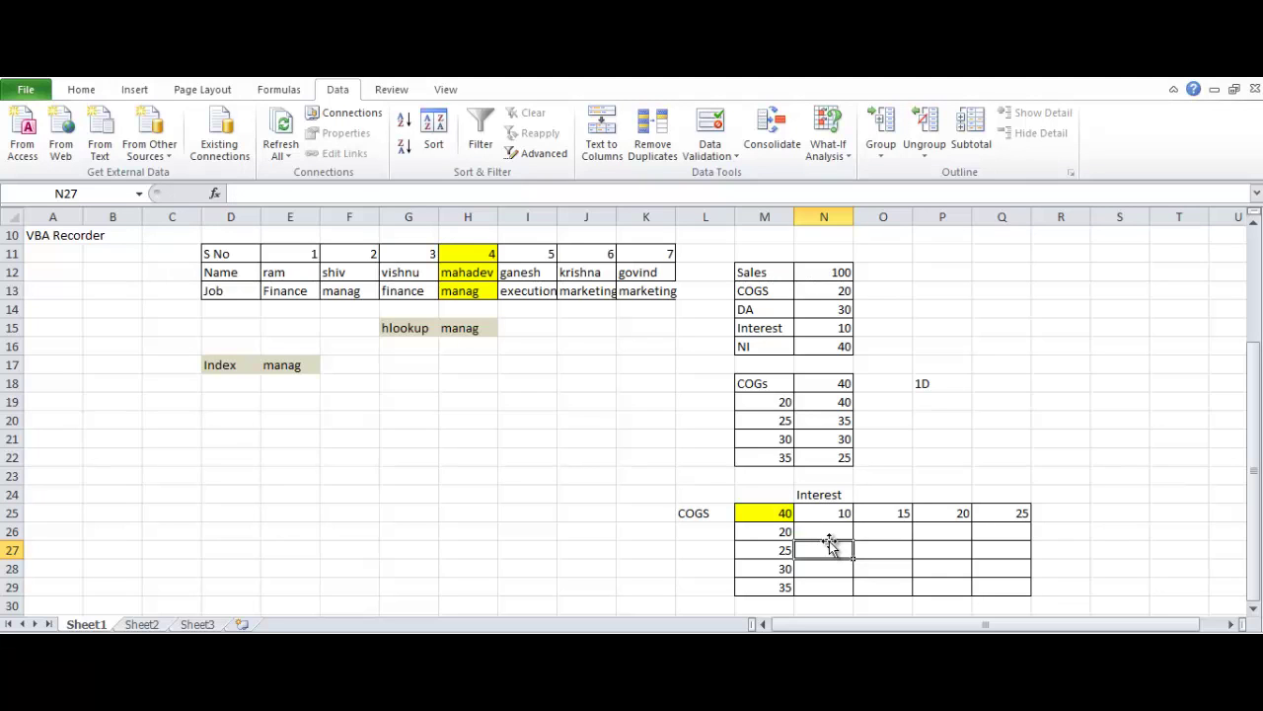
click(660, 586)
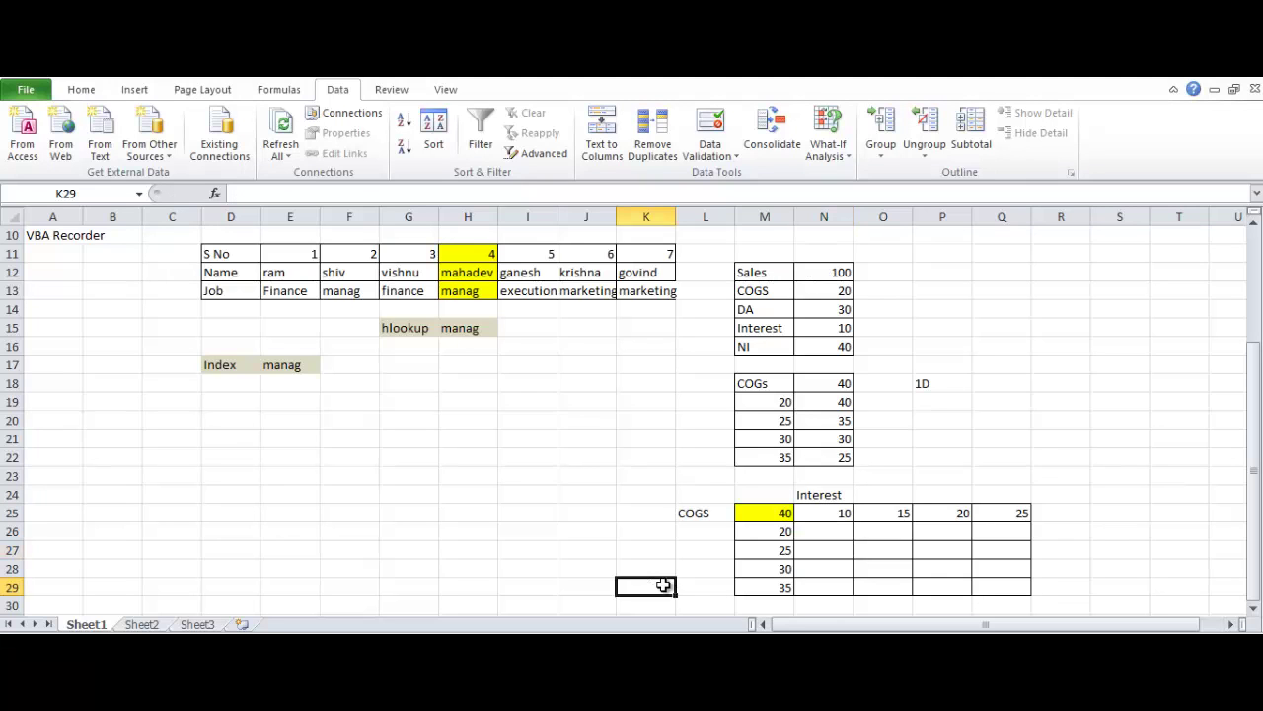
scroll(555, 565, down, 2)
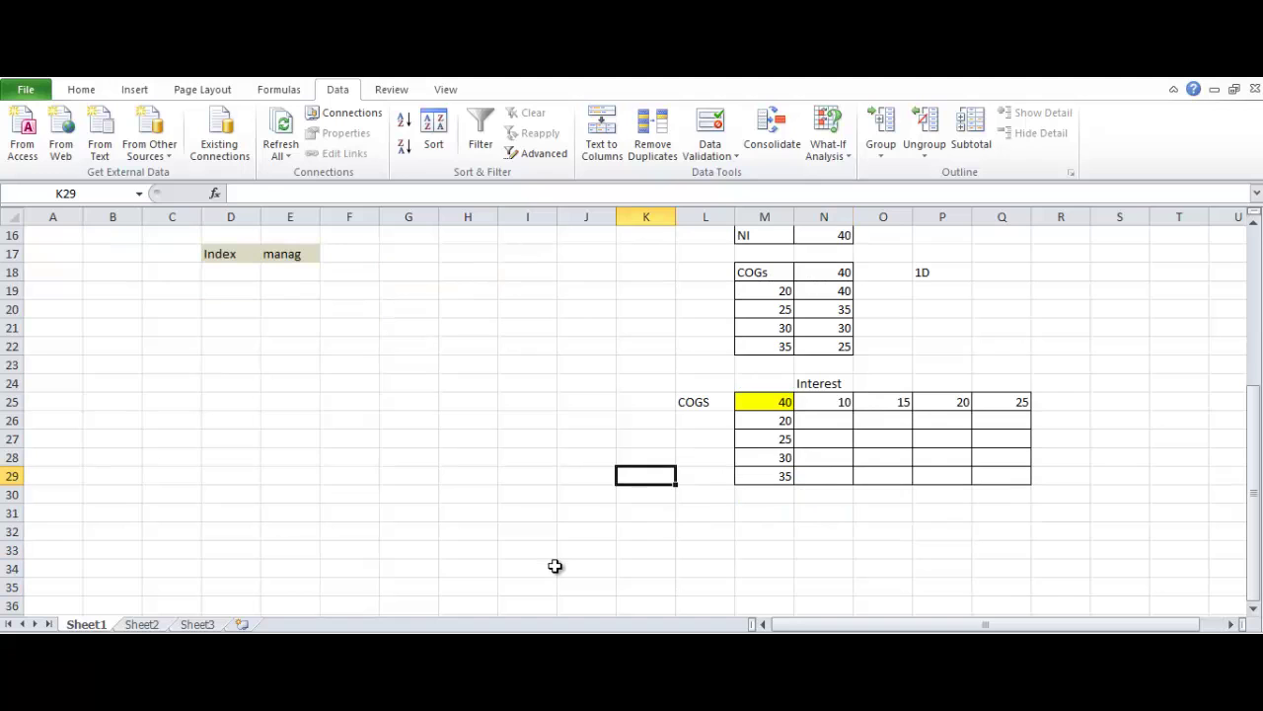
drag(763, 398, 995, 471)
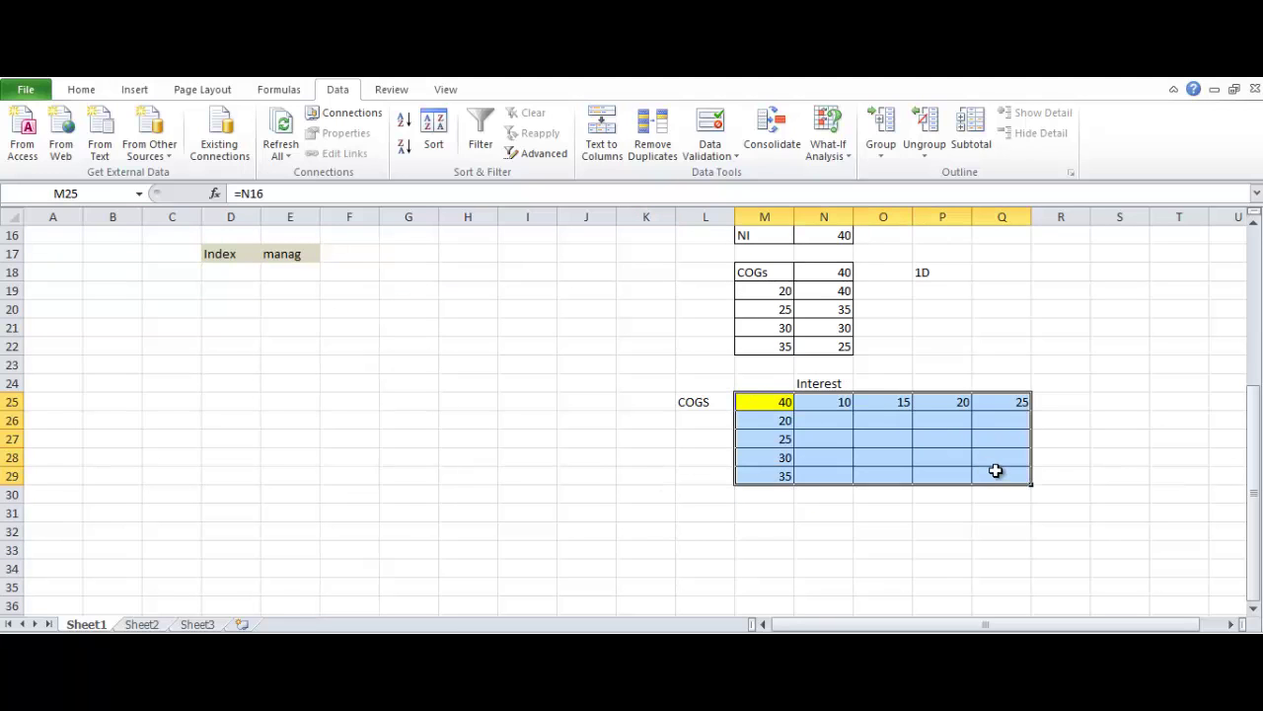
click(995, 474)
drag(818, 426, 989, 491)
click(883, 533)
click(778, 401)
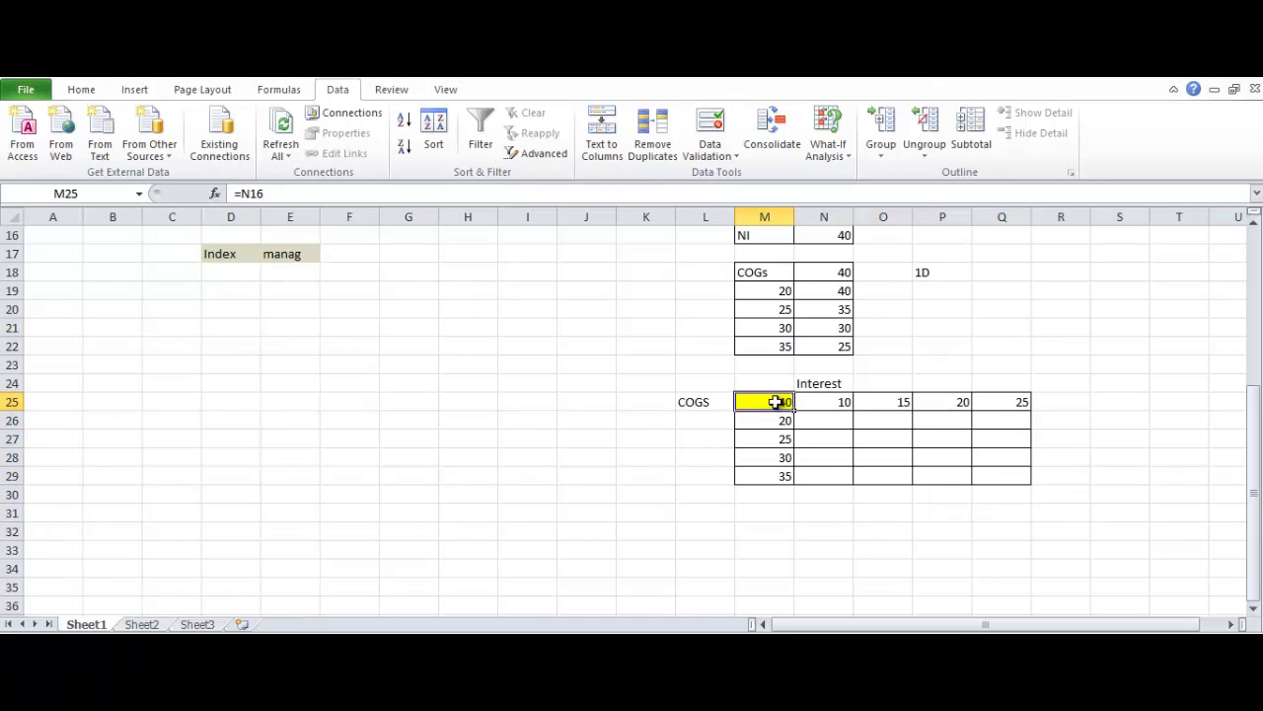
drag(778, 402, 1010, 482)
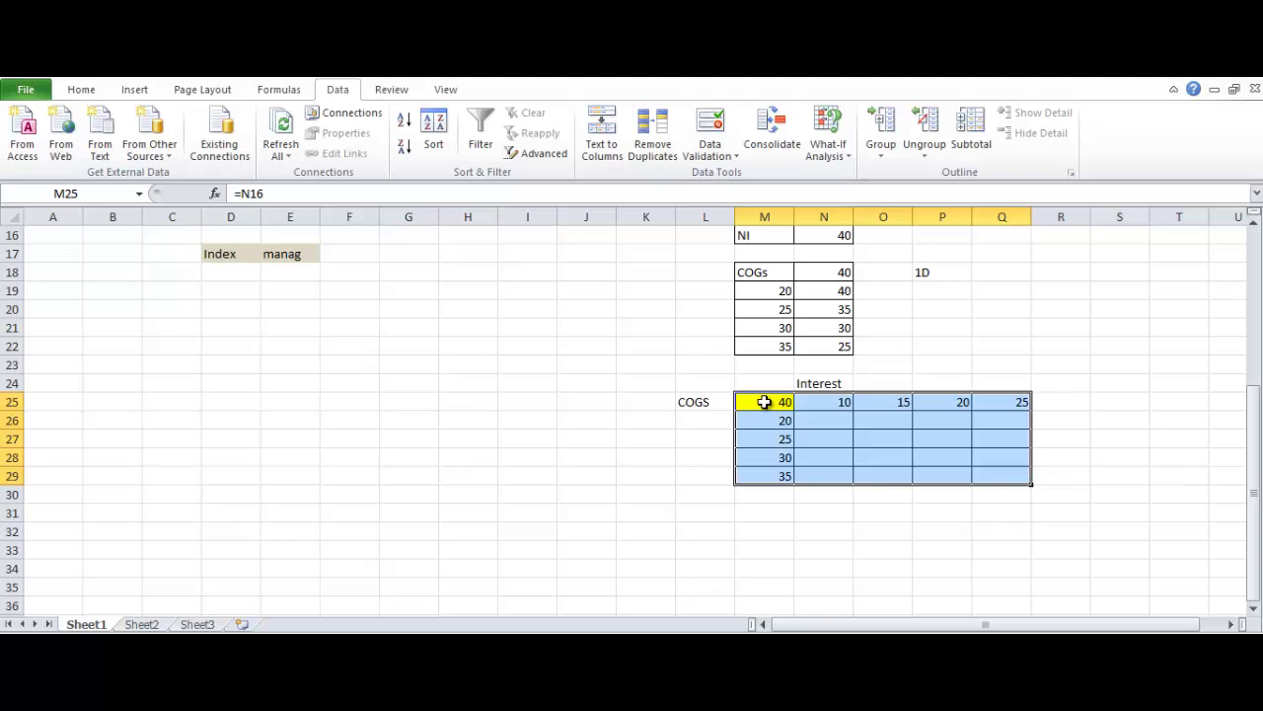
scroll(653, 452, up, 3)
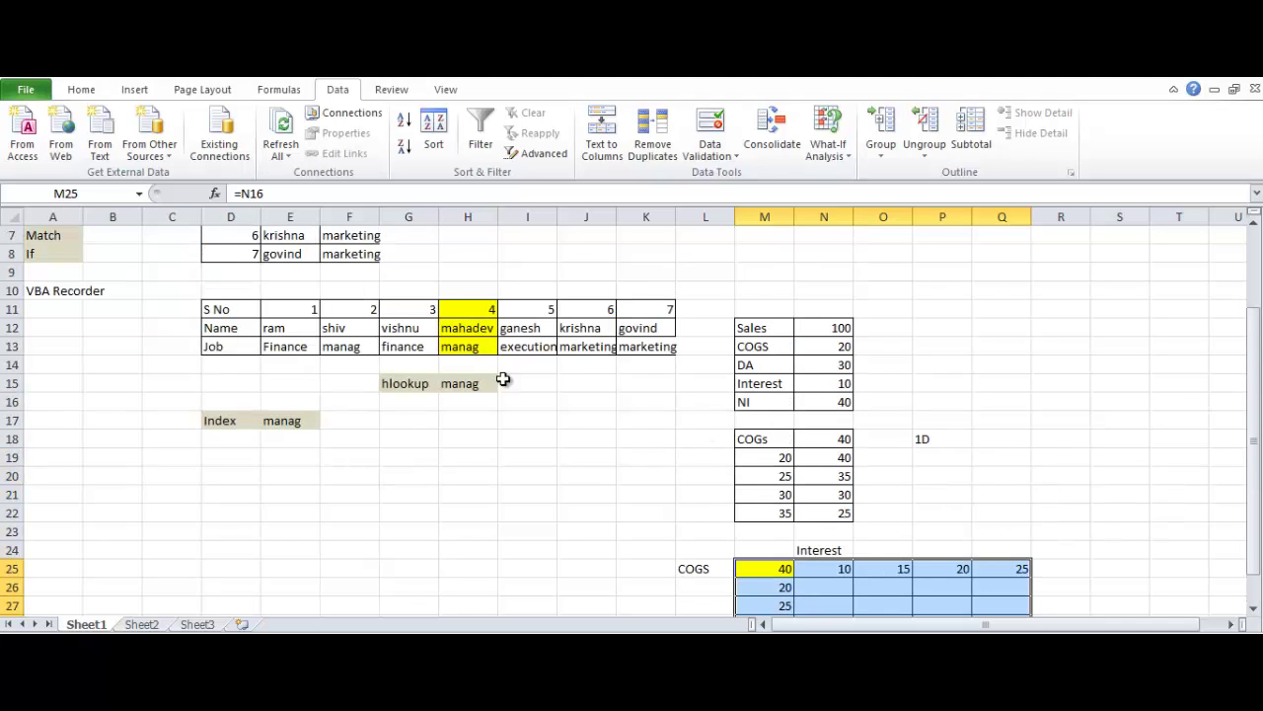
scroll(445, 375, up, 2)
scroll(383, 436, down, 1)
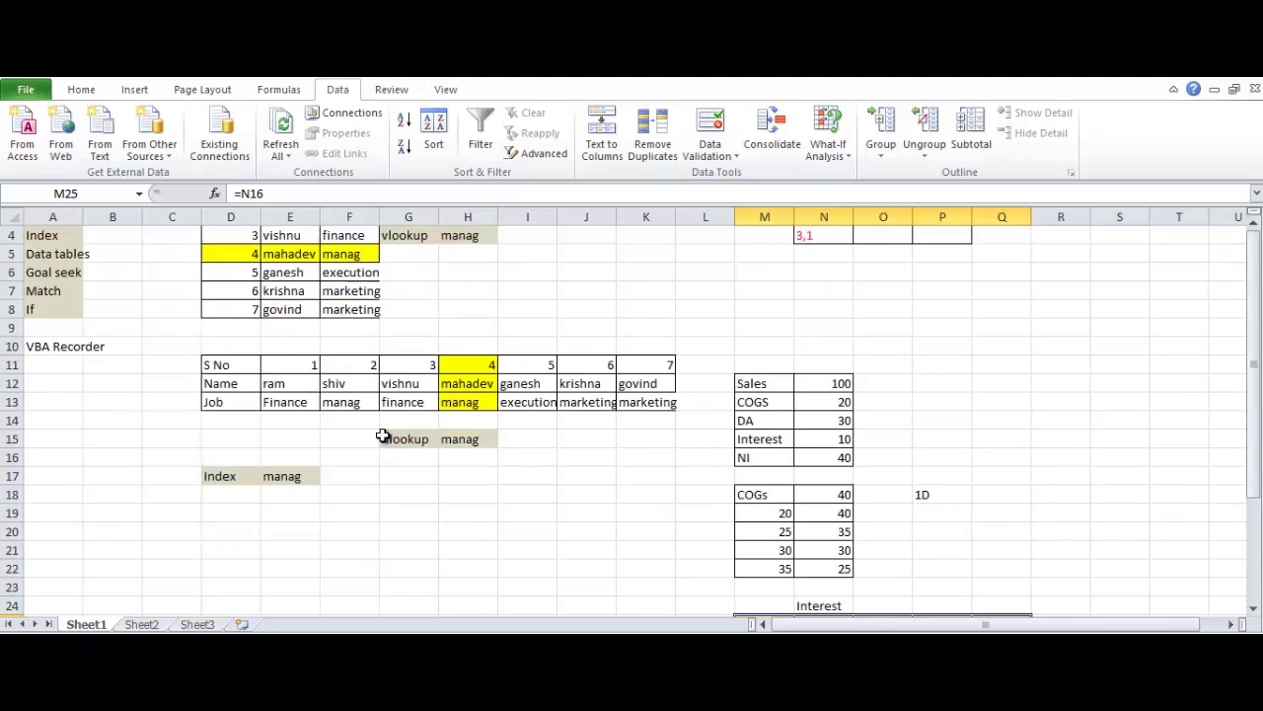
scroll(383, 436, down, 4)
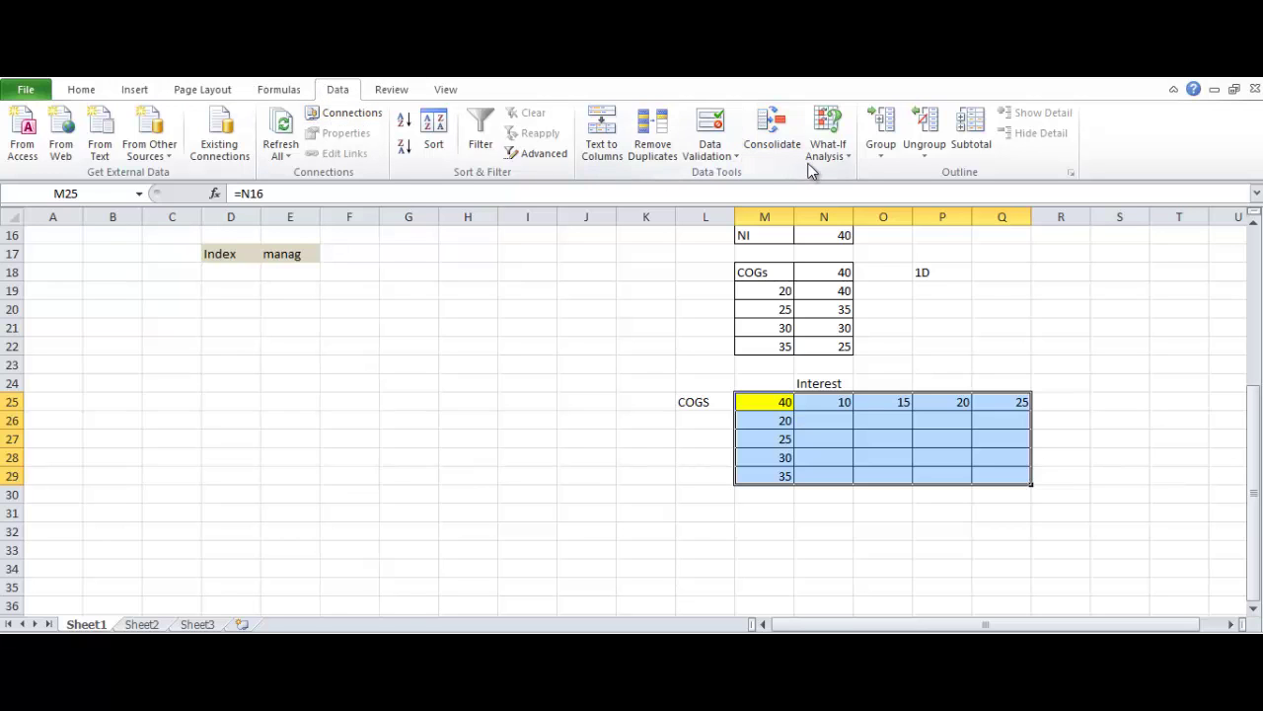
- Create a data table on the grid with N13 as column input and N16 as row input
click(827, 138)
click(863, 214)
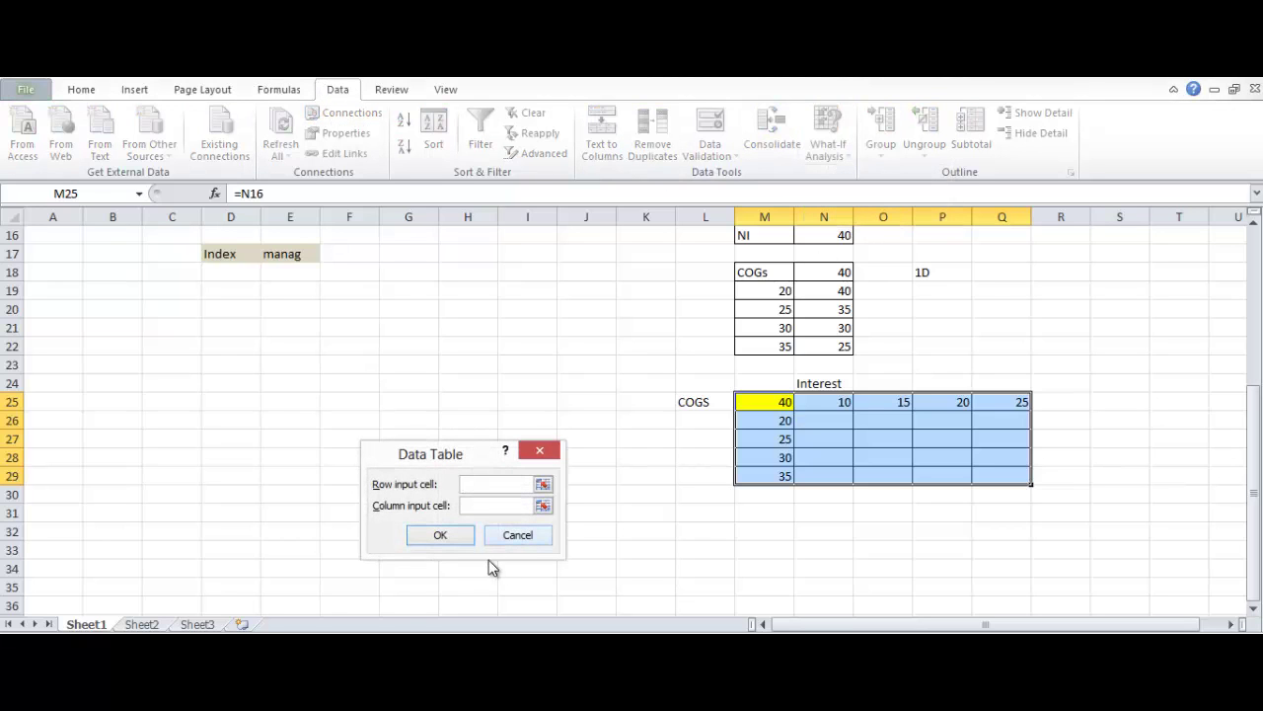
click(480, 505)
scroll(753, 394, up, 2)
click(838, 291)
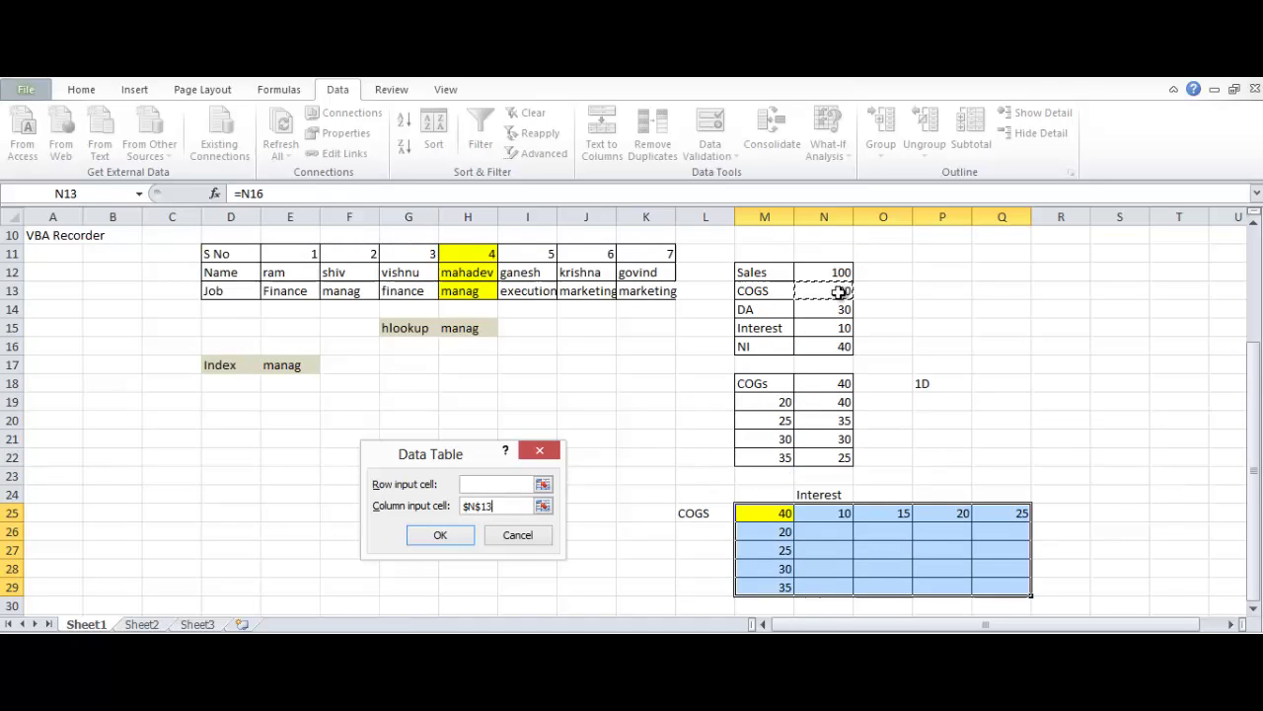
click(486, 484)
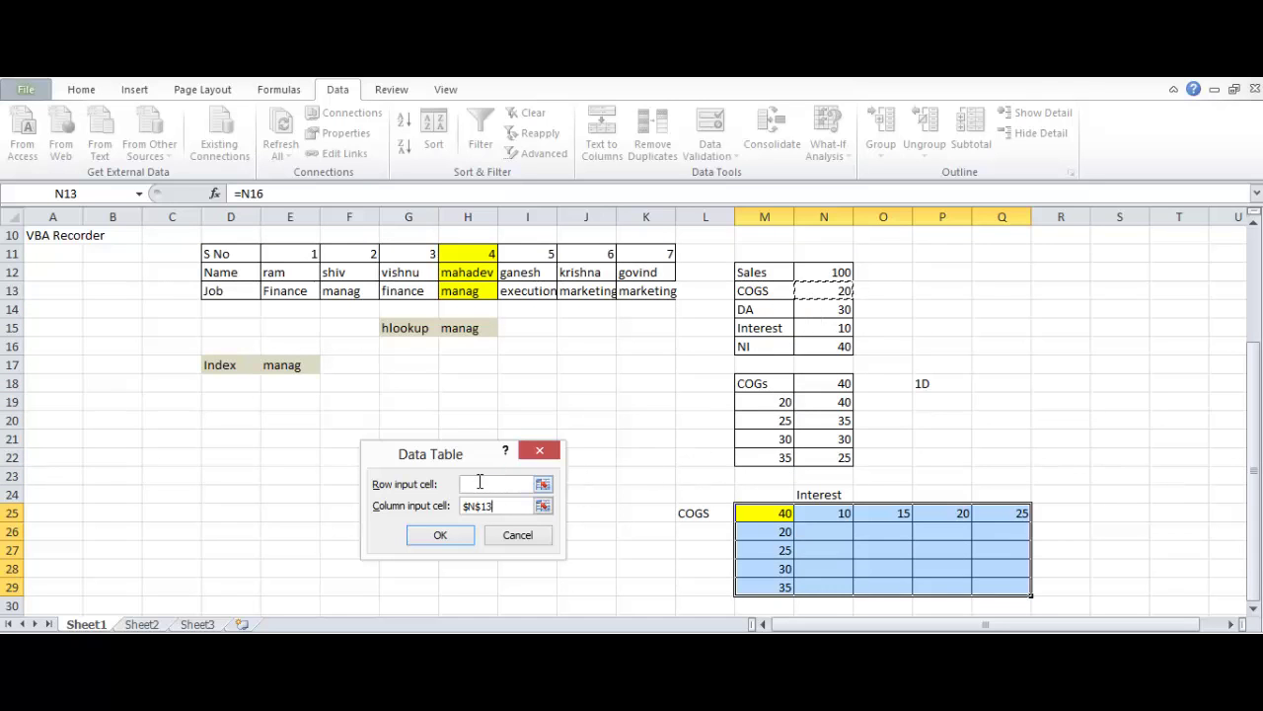
click(823, 351)
click(440, 535)
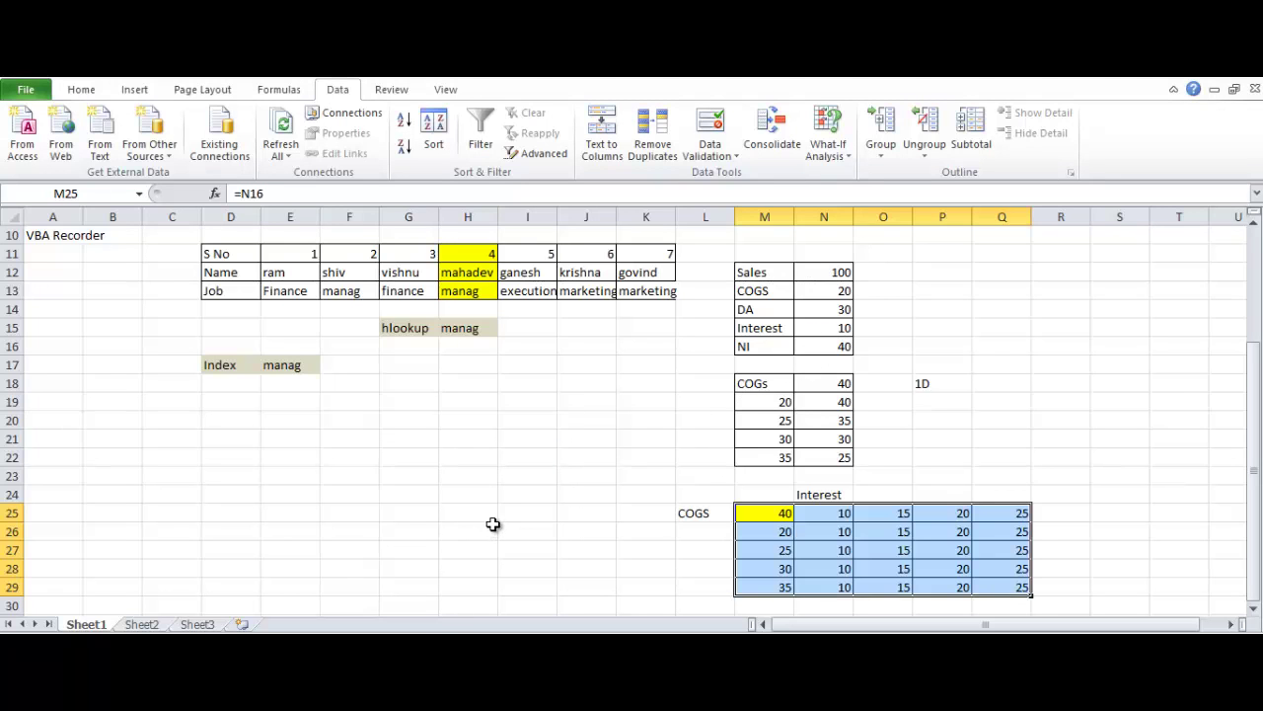
click(624, 589)
- Delete the faulty results in N26:Q29 and reselect the grid M25:Q29
scroll(651, 533, down, 2)
scroll(876, 505, up, 3)
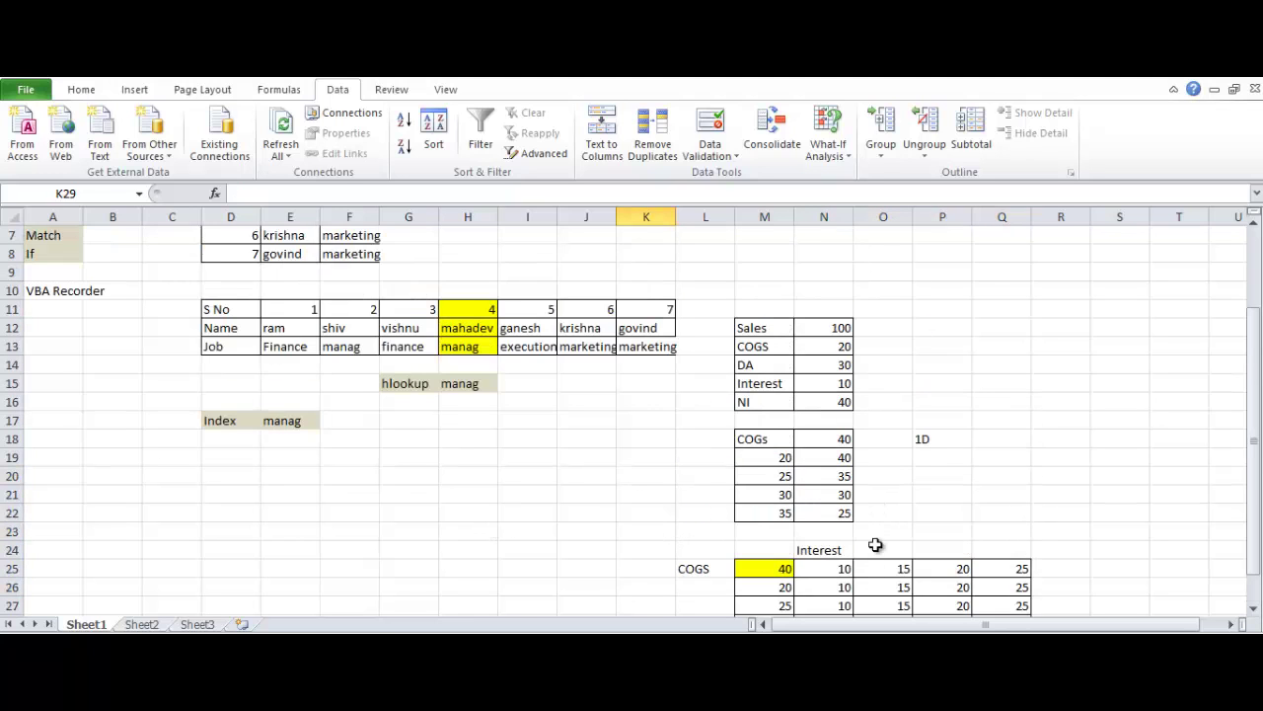
scroll(877, 543, down, 2)
drag(826, 478, 1009, 530)
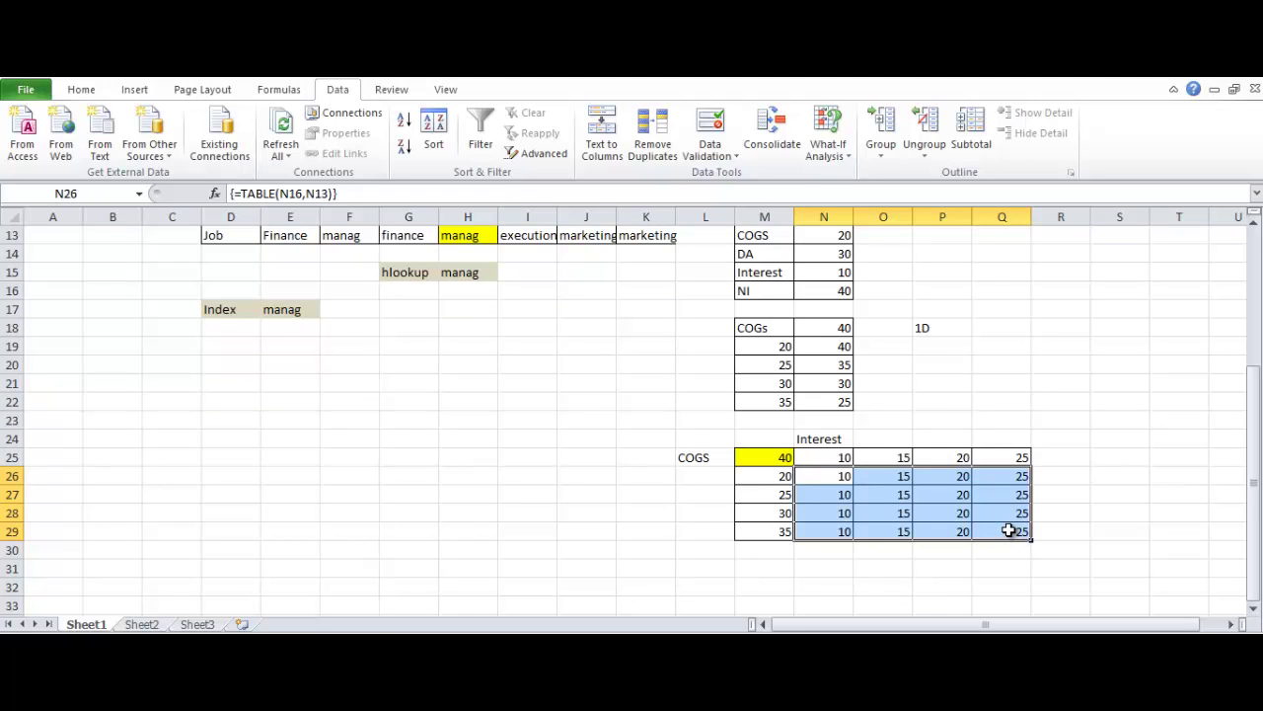
key(Delete)
drag(761, 457, 997, 533)
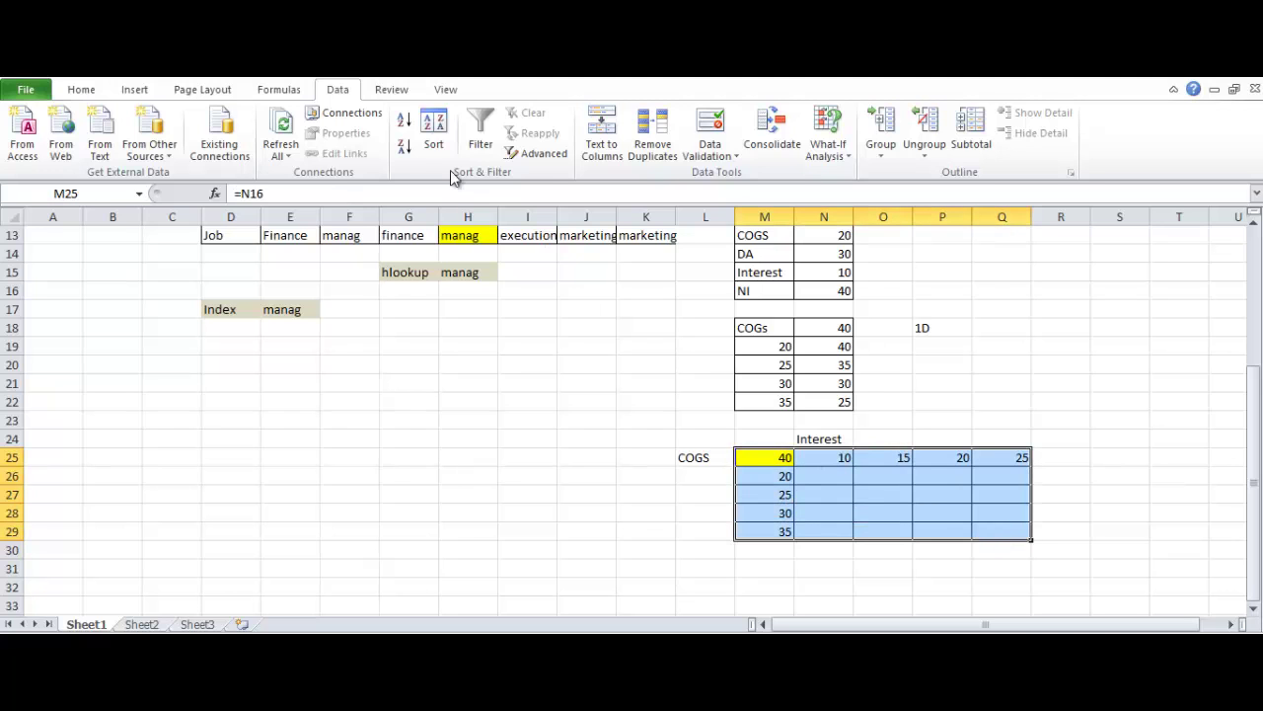
- Open the Data Validation settings and close them without changes
click(694, 158)
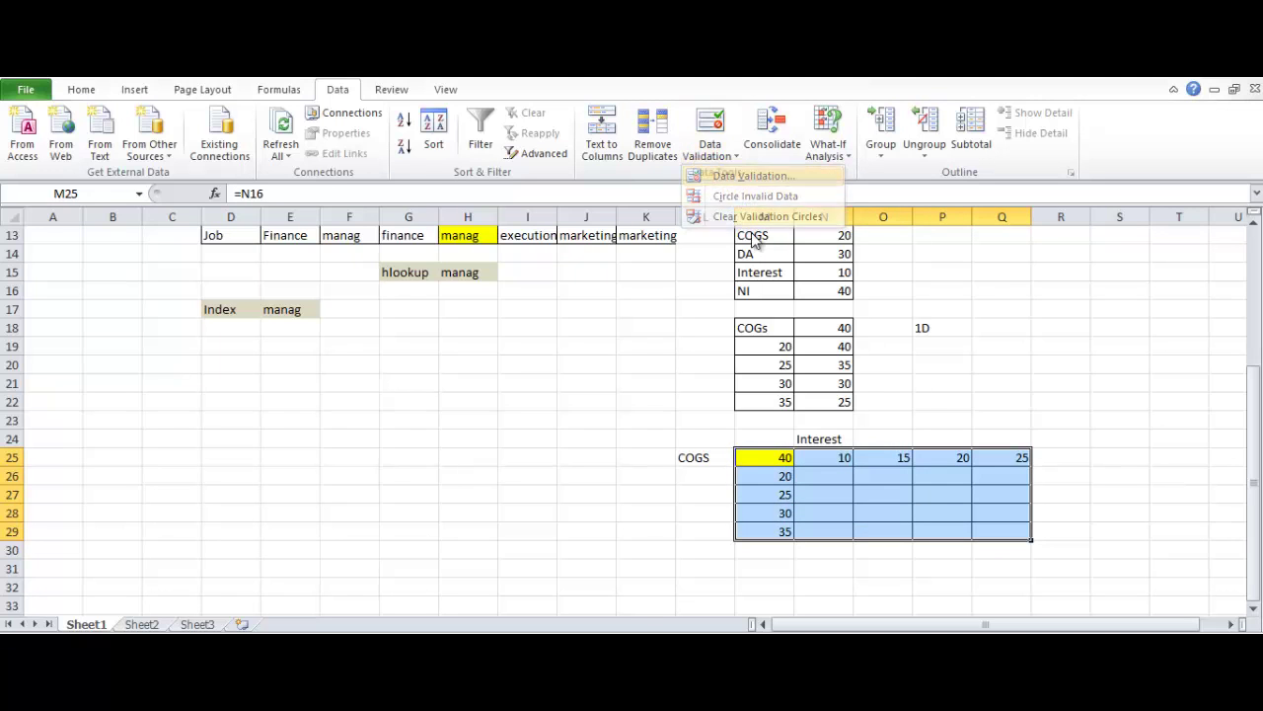
click(735, 177)
click(602, 626)
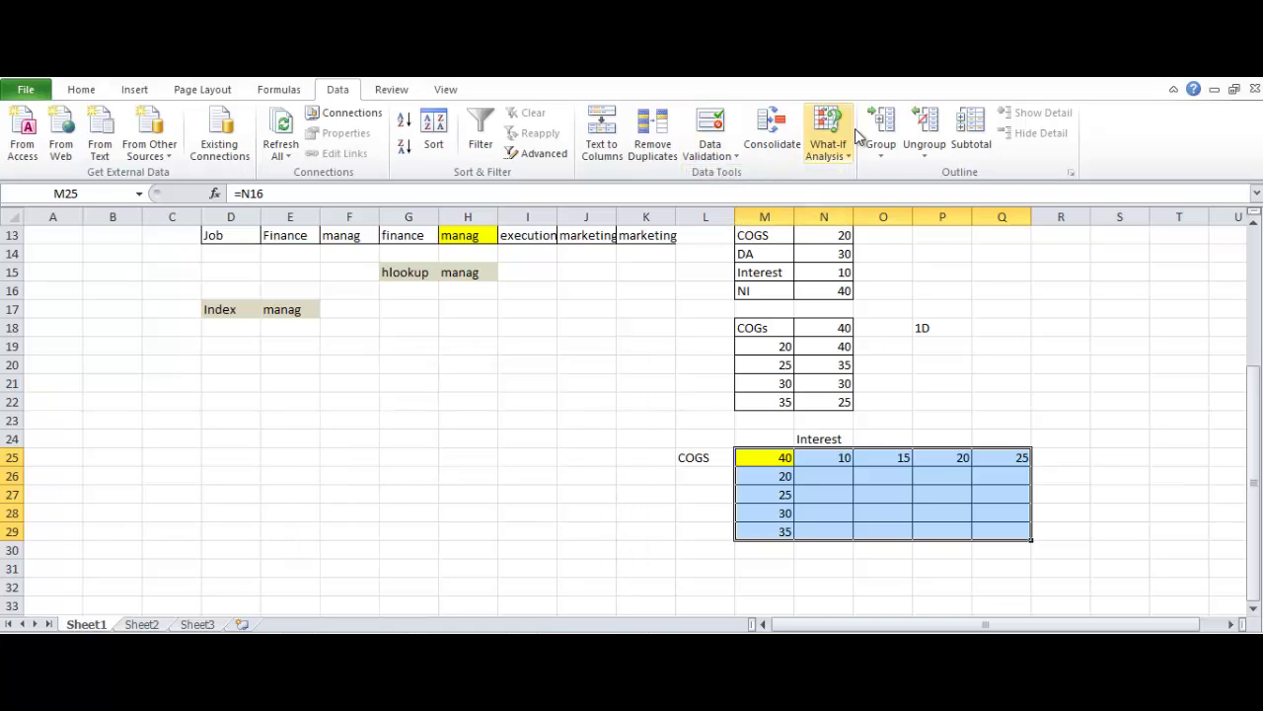
- Build the data table with row input N13 (COGS) and column input N15 (Interest), filling N26:Q29
click(843, 153)
click(853, 218)
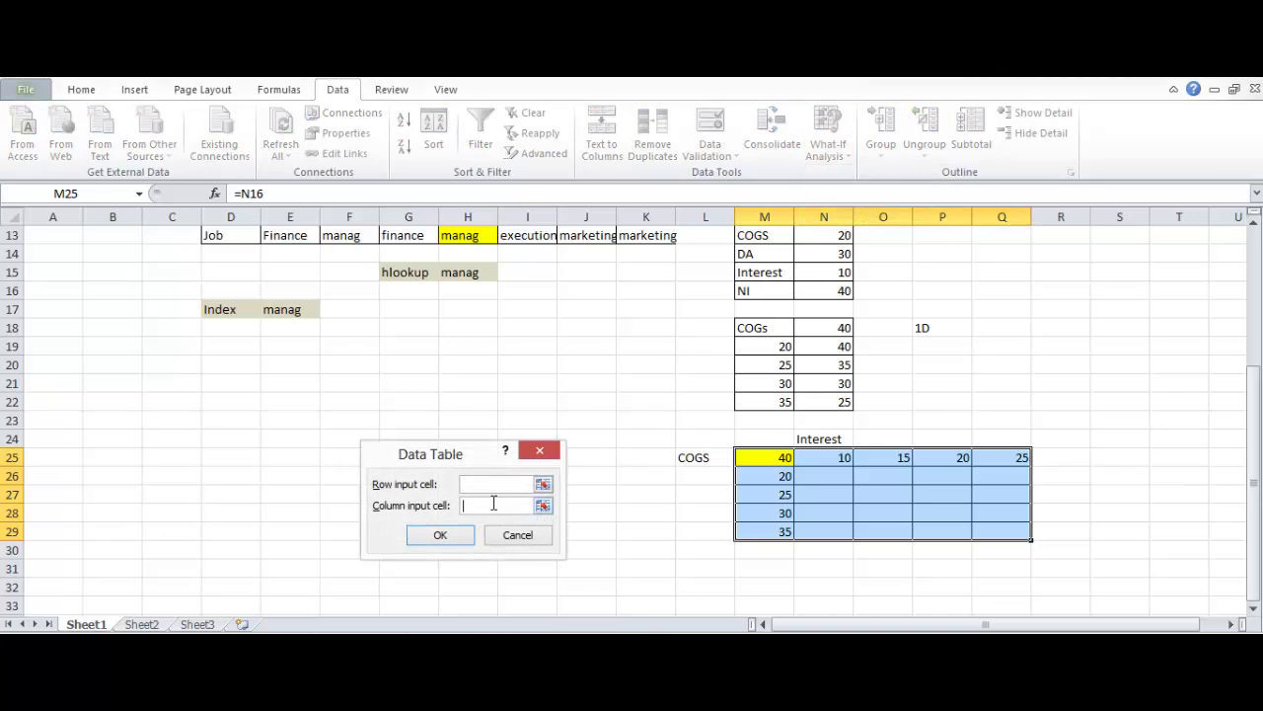
scroll(765, 420, up, 1)
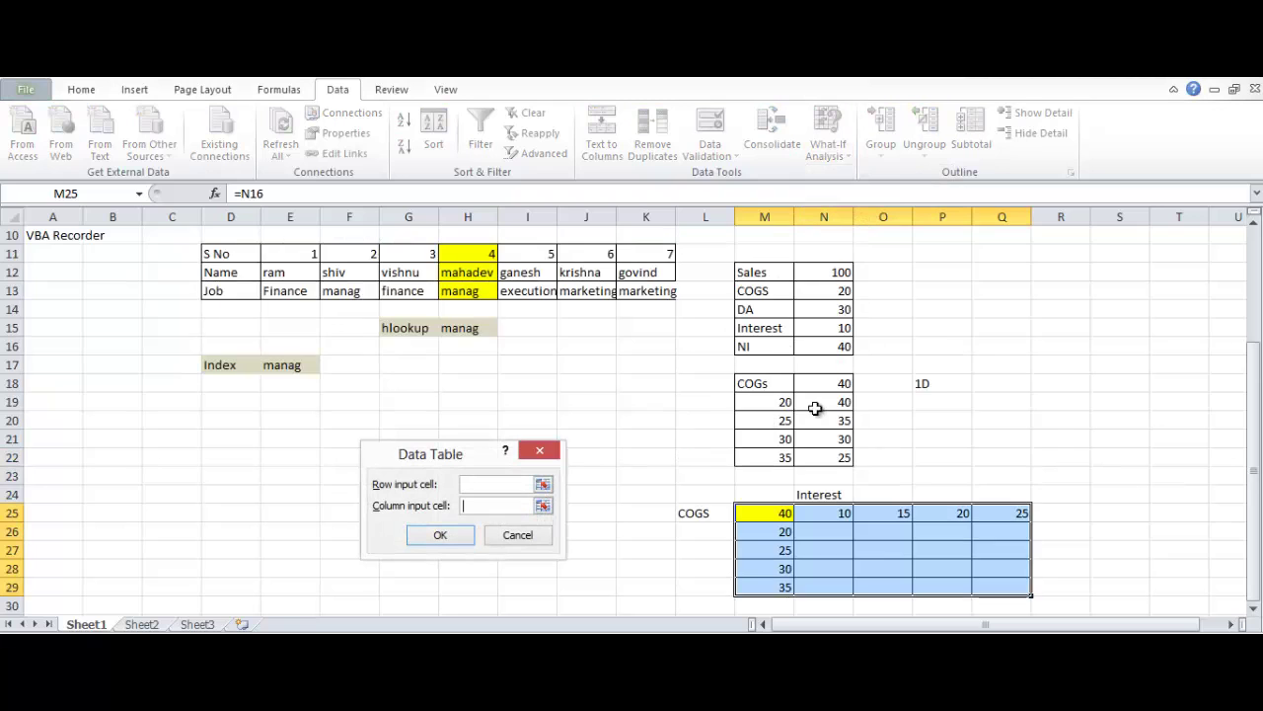
key(Tab)
click(834, 329)
click(484, 485)
click(830, 295)
click(449, 540)
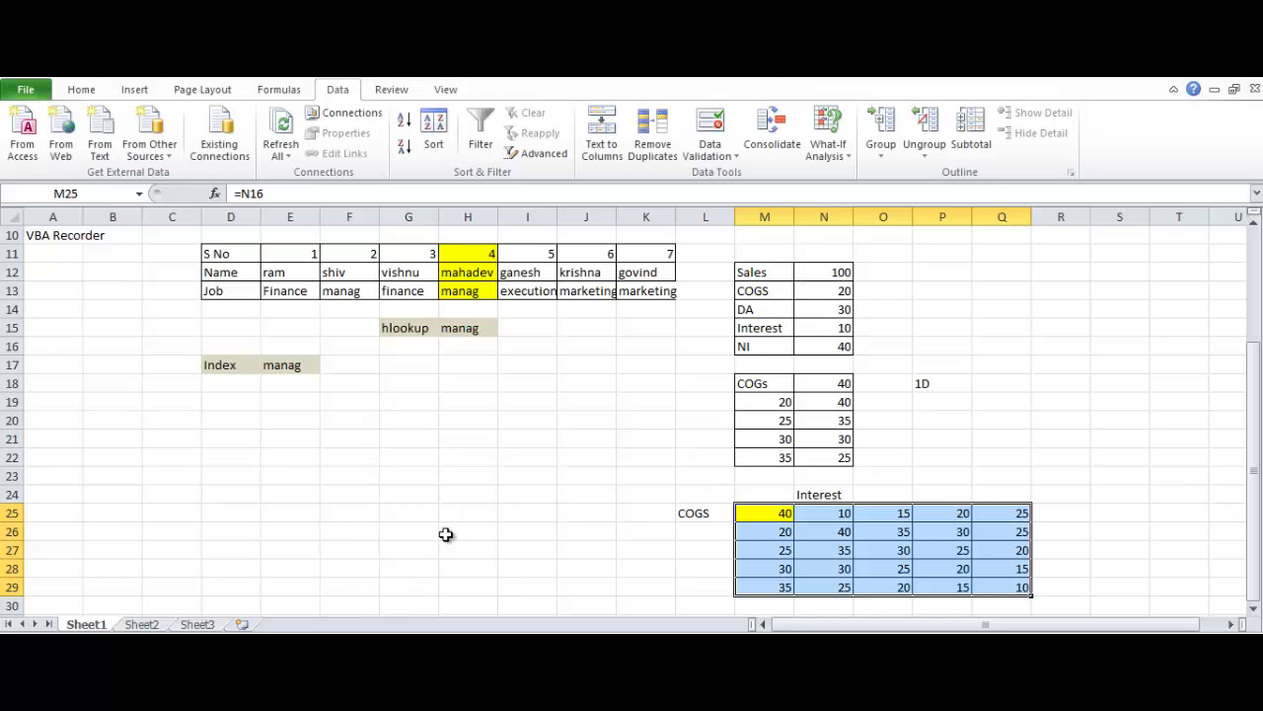
click(463, 566)
scroll(727, 581, down, 1)
scroll(750, 576, up, 1)
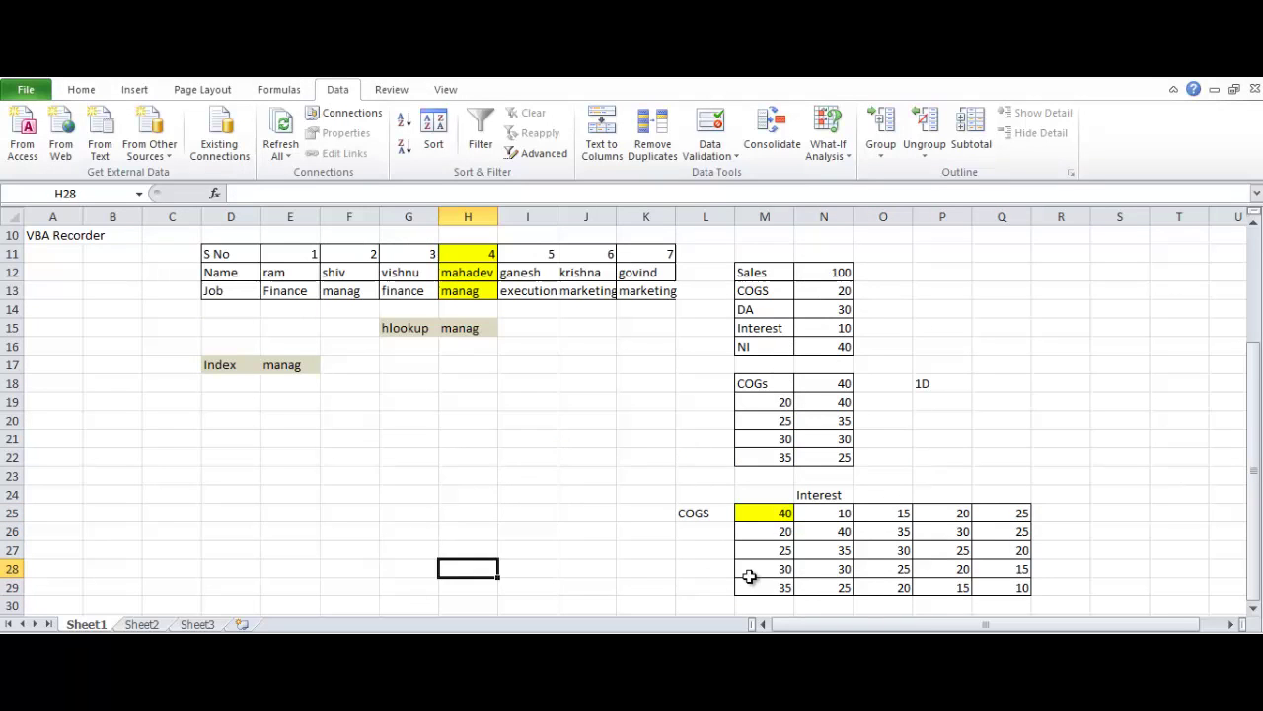
click(825, 537)
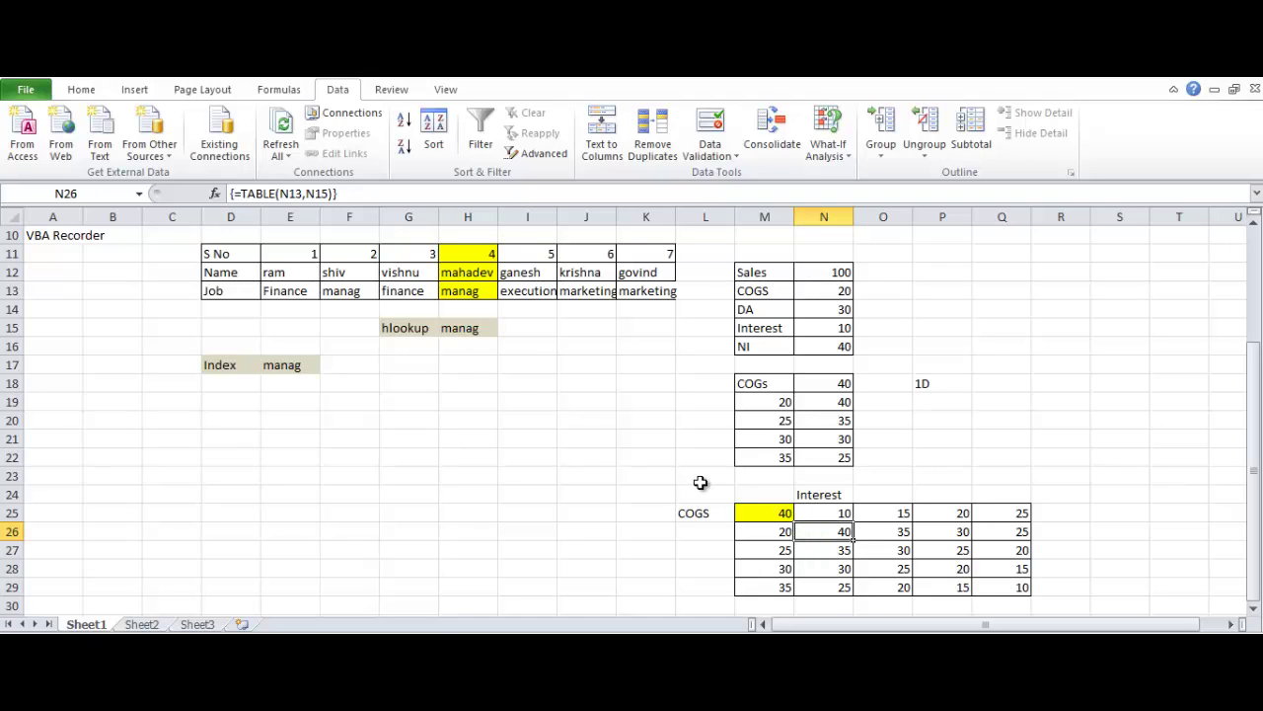
- Label L26 'current' to mark the current-case row
click(700, 531)
text(urrent)
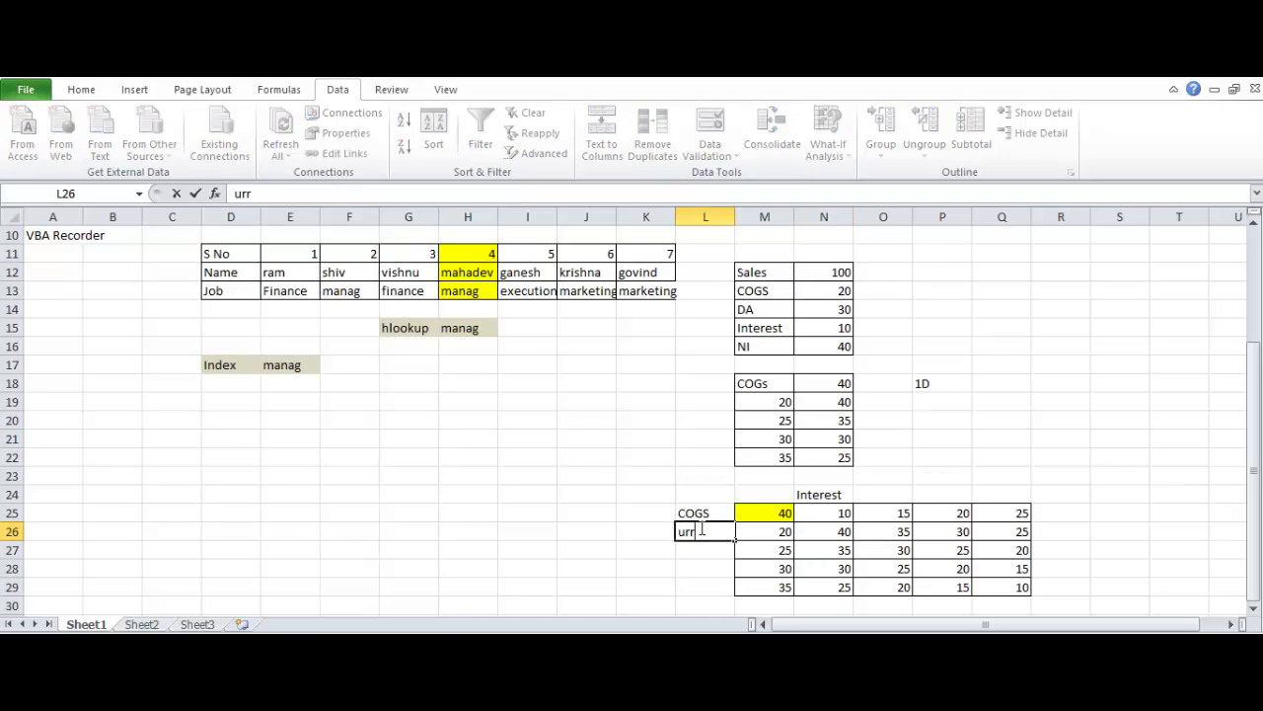
key(BackSpace)
key(BackSpace)
key(BackSpace)
text(current)
key(Return)
key(Up)
key(Up)
key(Up)
key(Right)
key(Right)
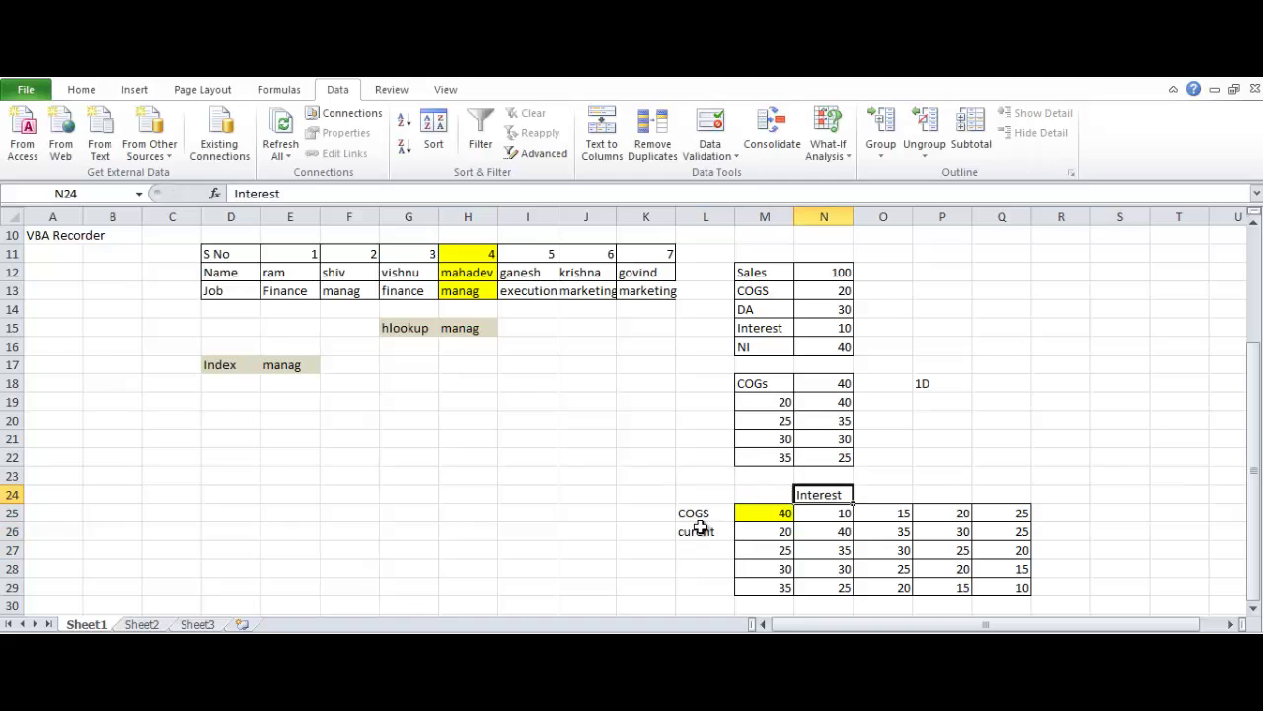
- Make the current values 20 in M26 and 10 in N25 red
click(779, 541)
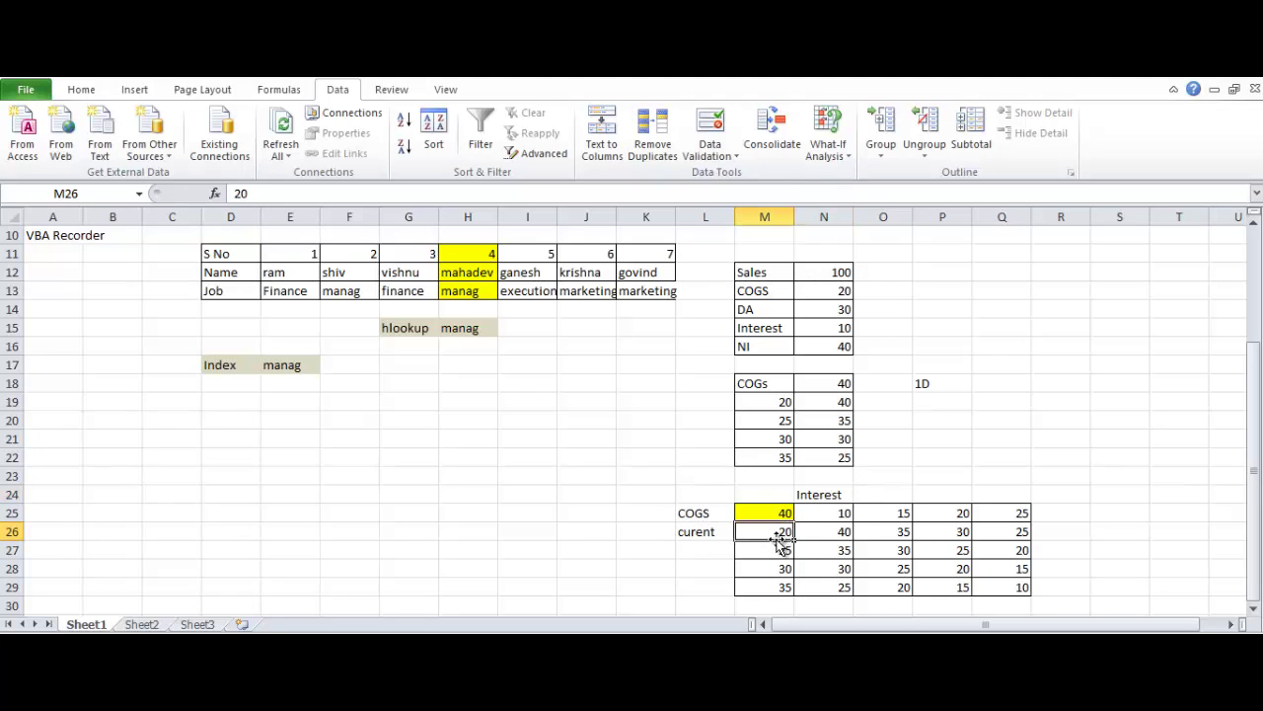
click(66, 90)
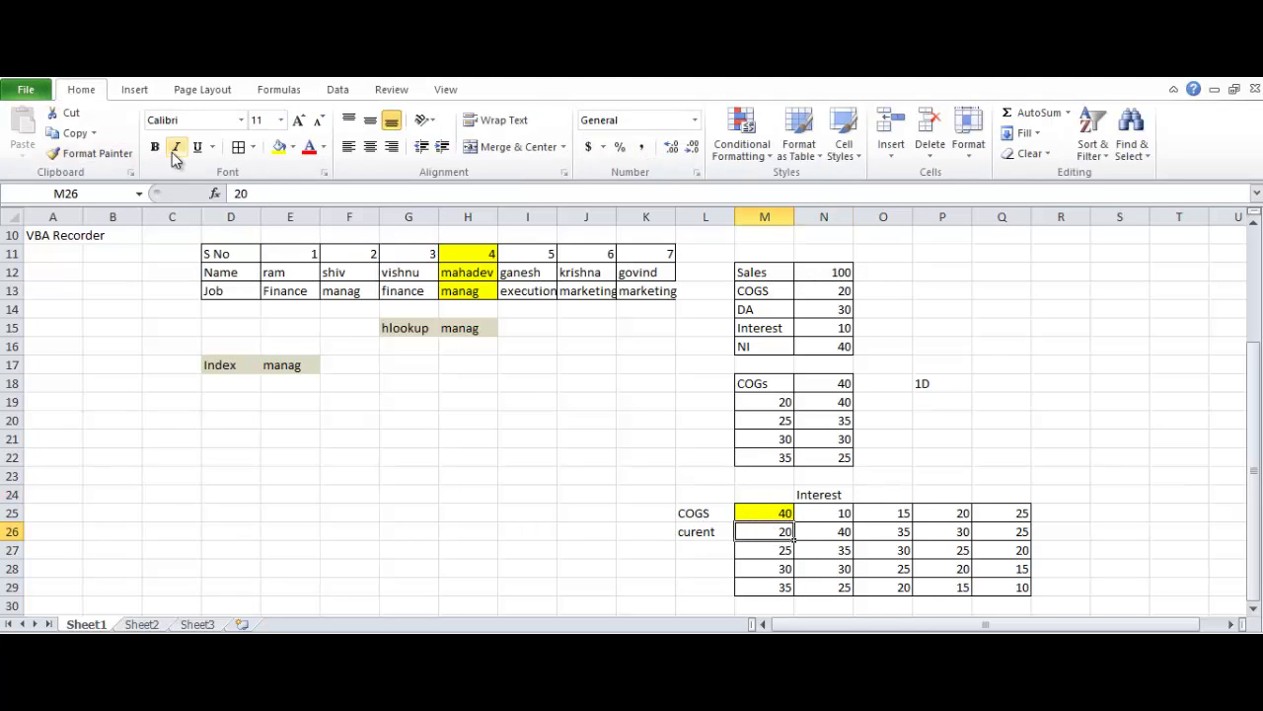
click(308, 150)
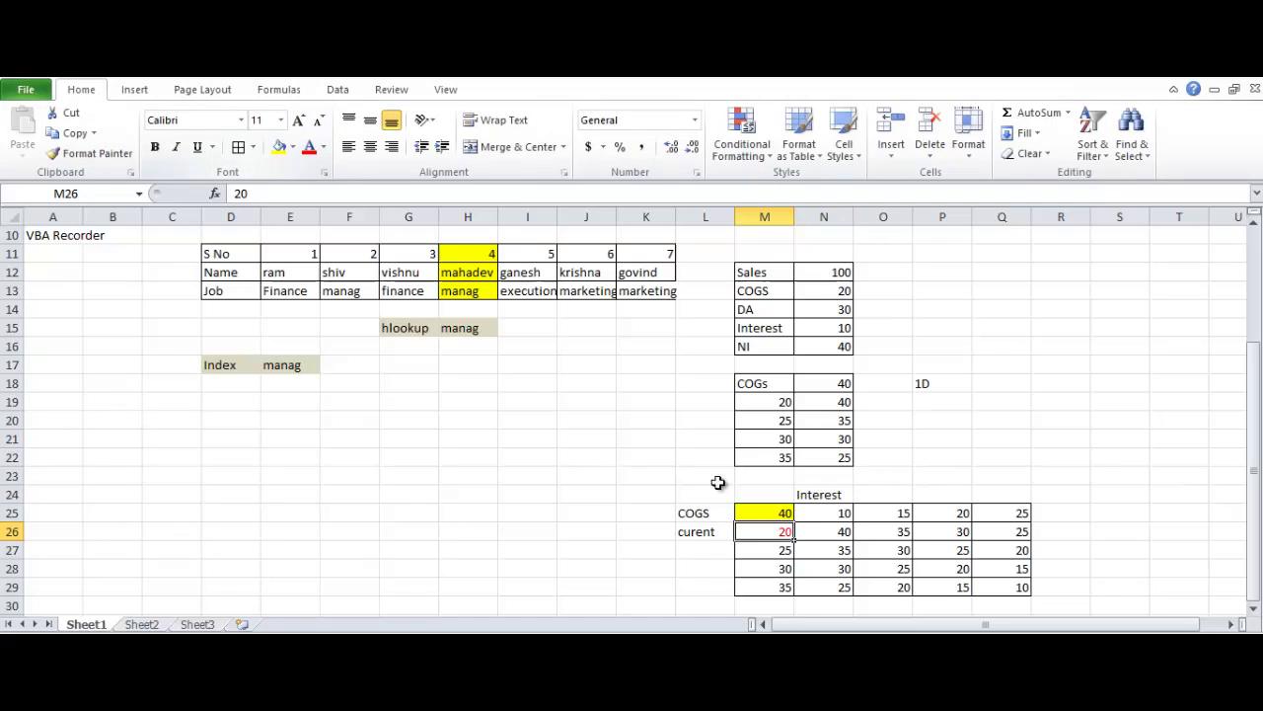
click(835, 512)
click(308, 147)
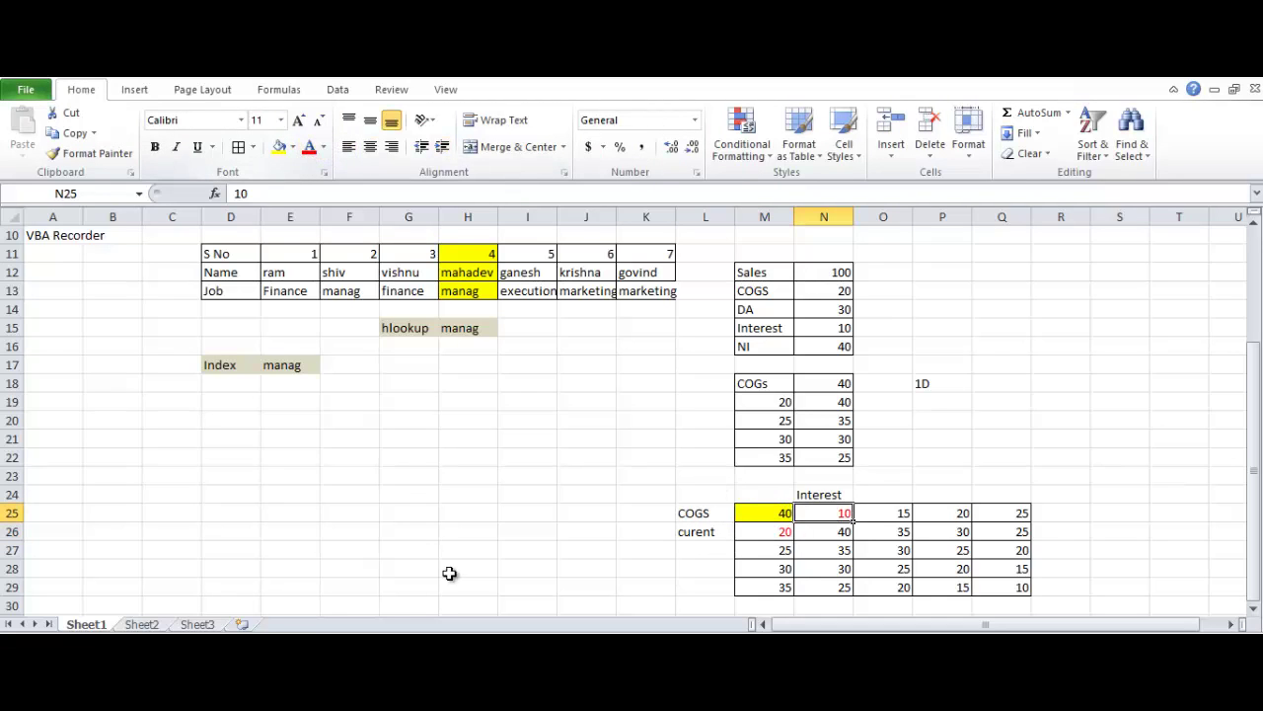
click(449, 573)
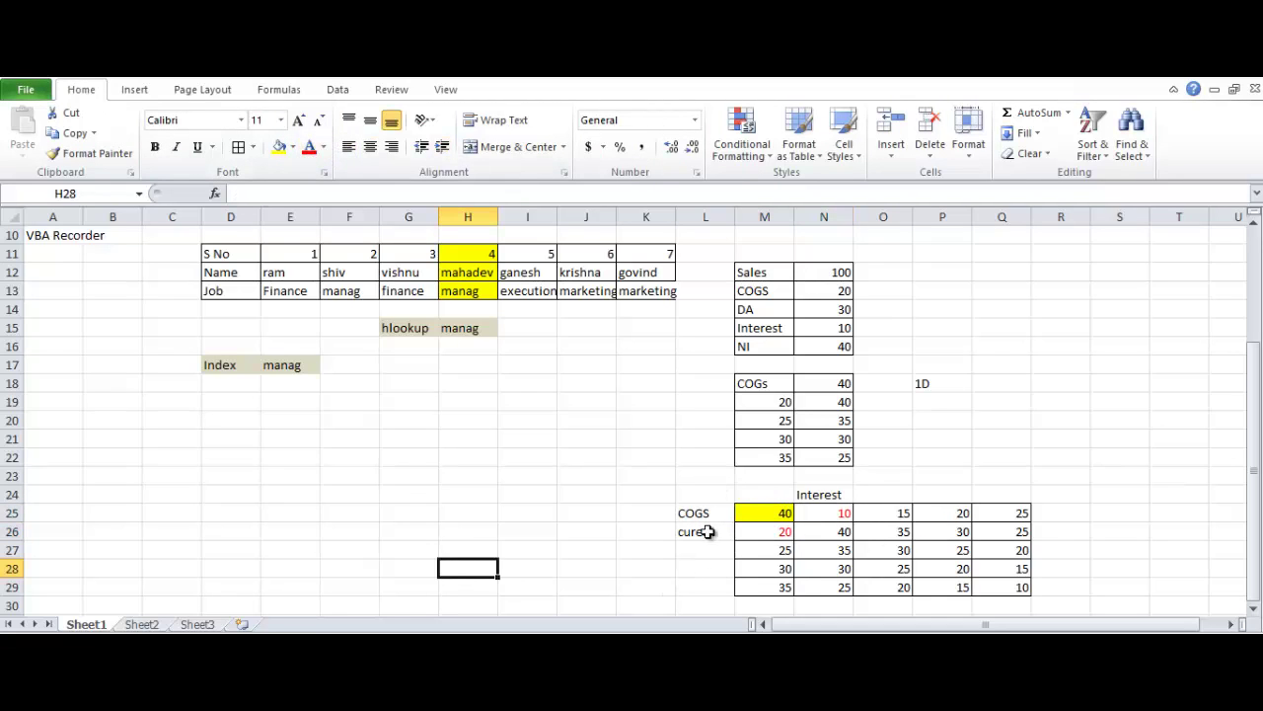
- Start entering 35 as the COGS value in N13
click(779, 586)
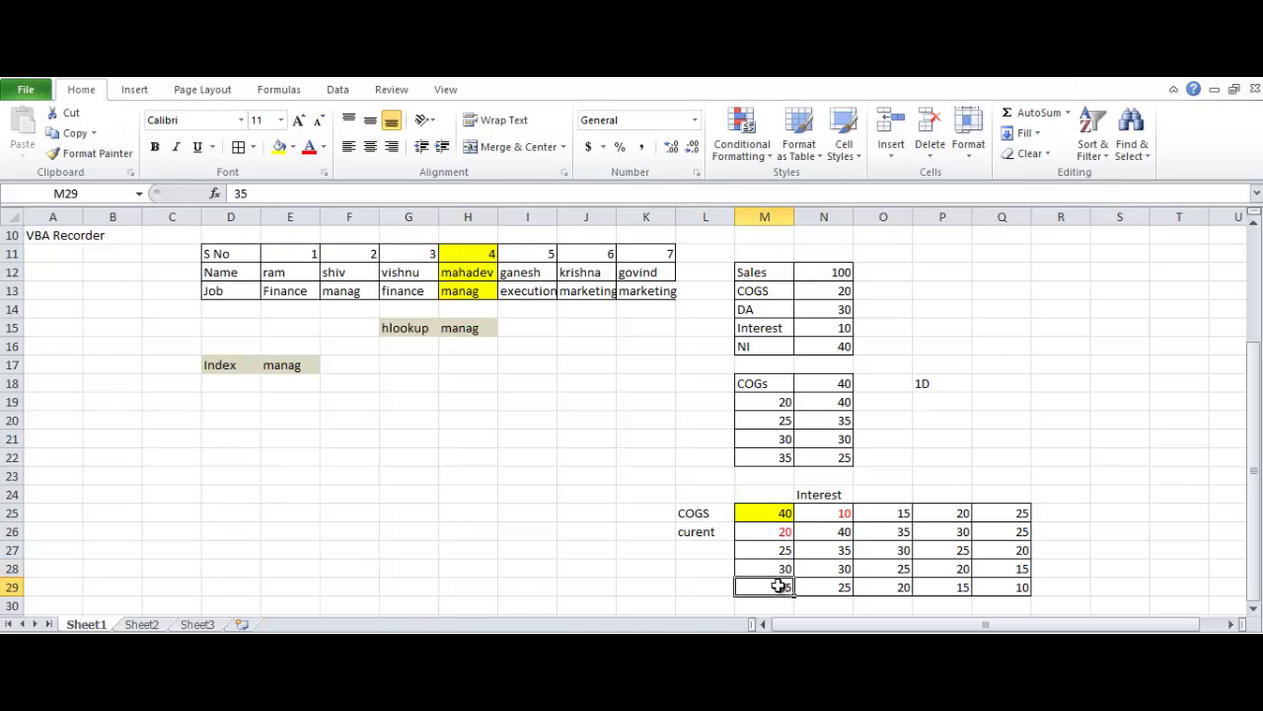
click(827, 290)
text(35)
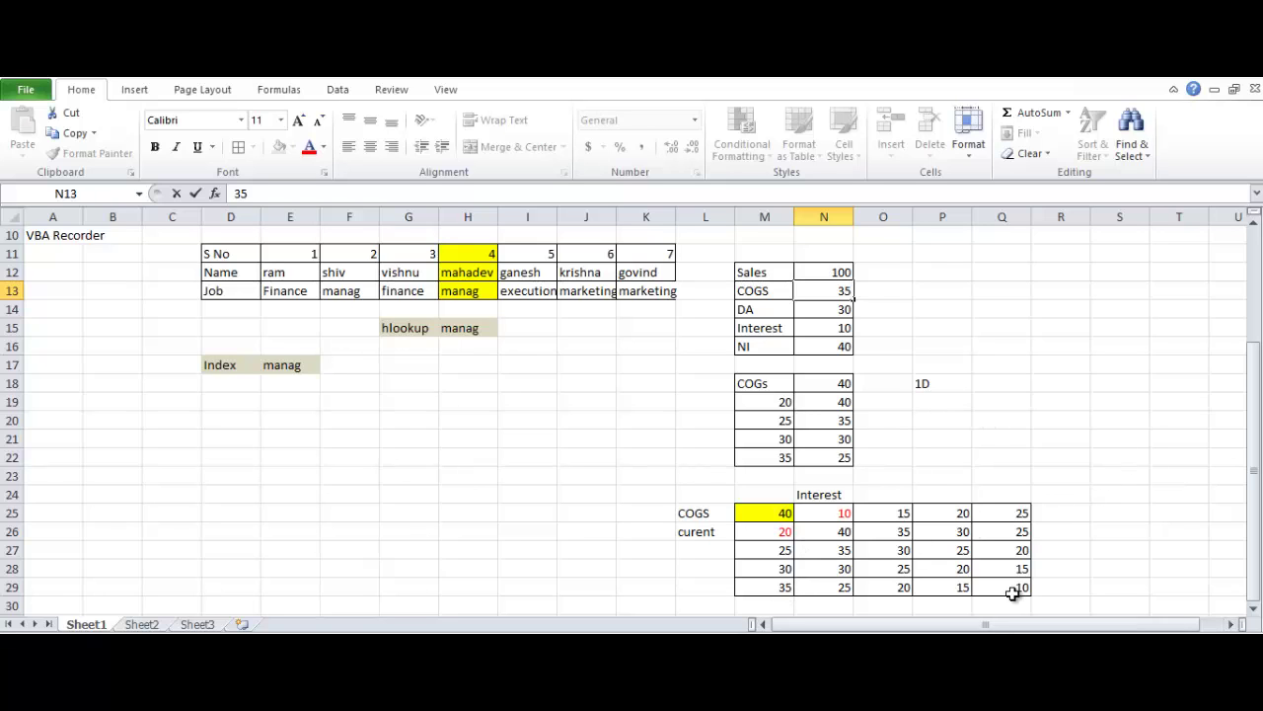
- Set COGS in N13 to 35 and Interest in N15 to 25
key(Return)
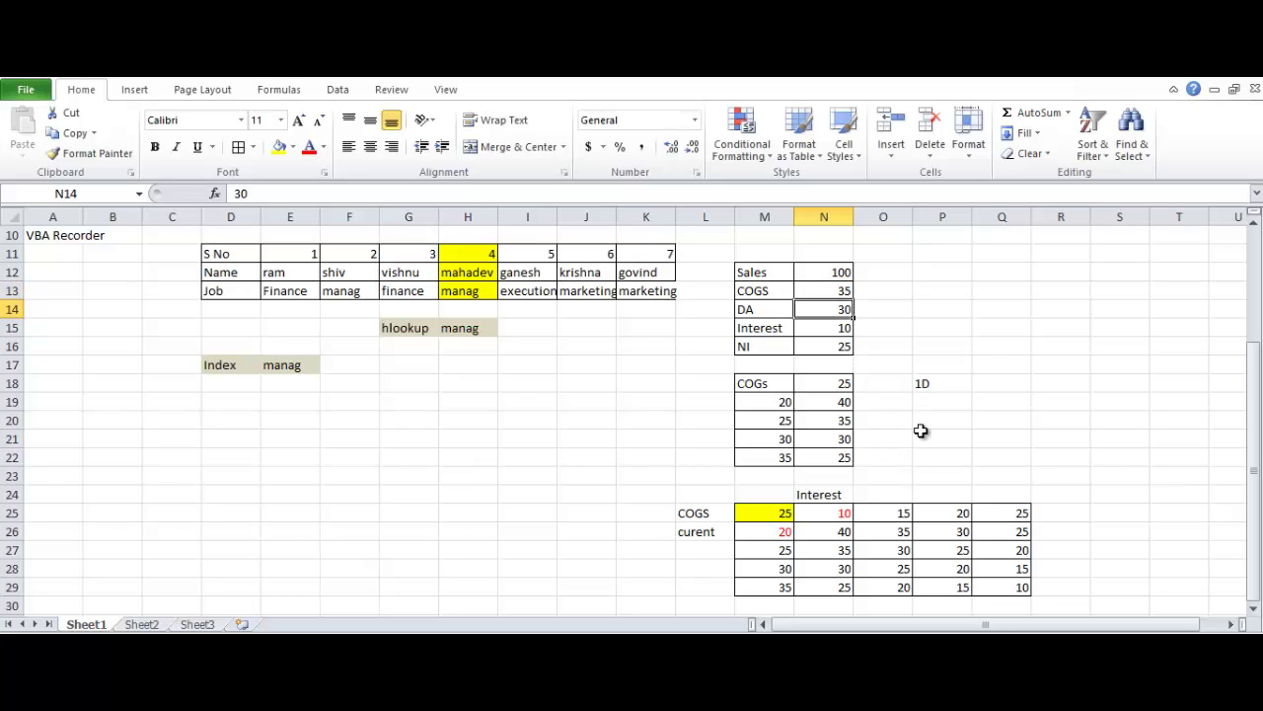
click(838, 330)
text(25)
key(Return)
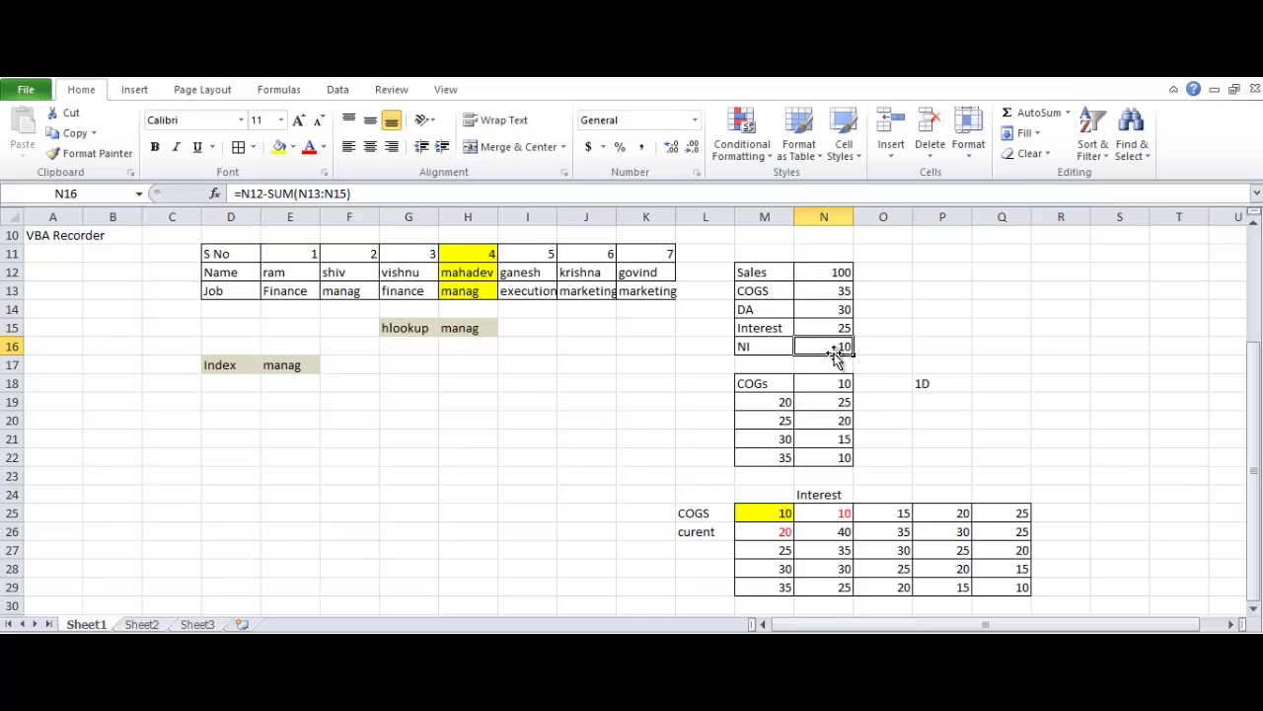
- Check the Q29 result and colour the NI value in N16 red
click(1017, 588)
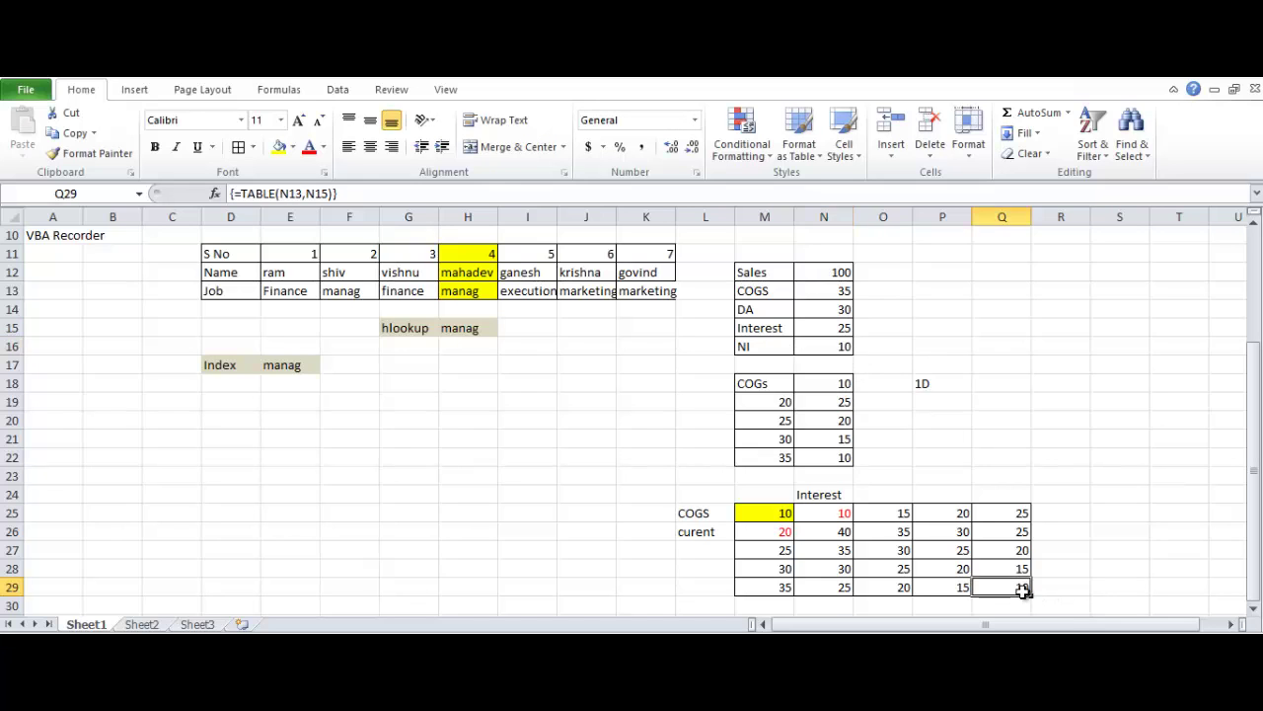
click(820, 347)
click(309, 146)
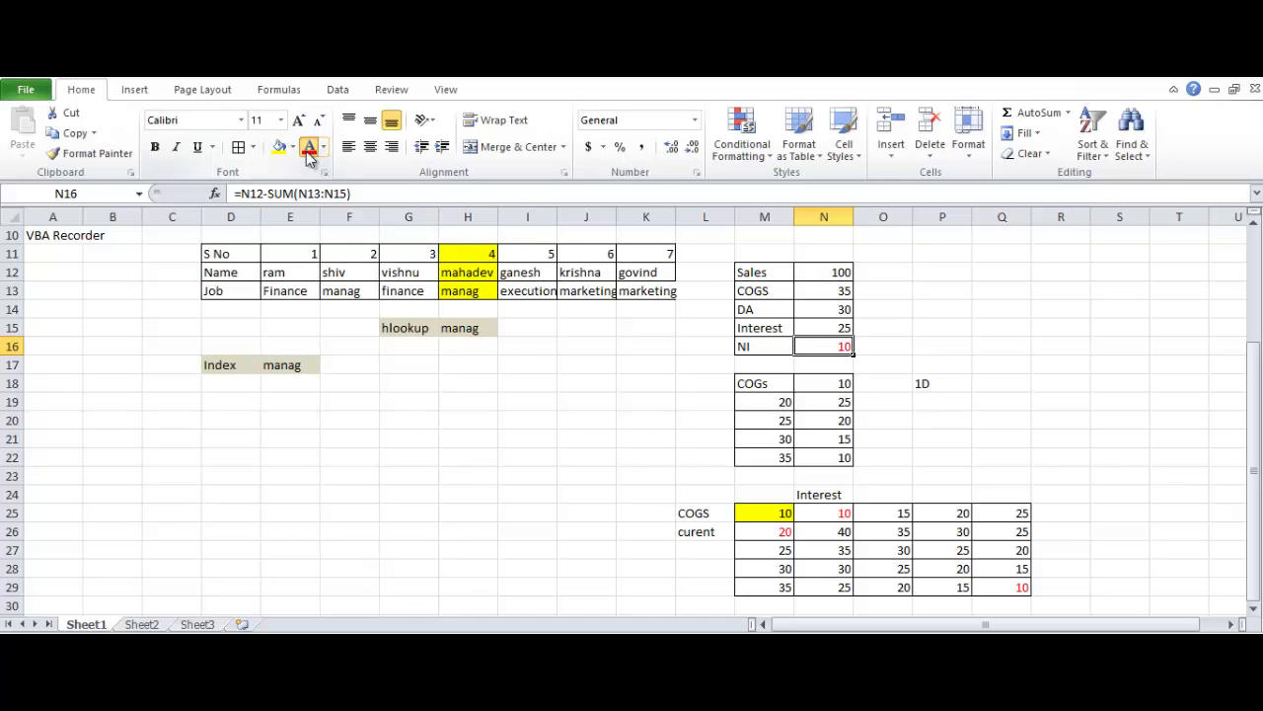
click(512, 589)
scroll(567, 573, down, 2)
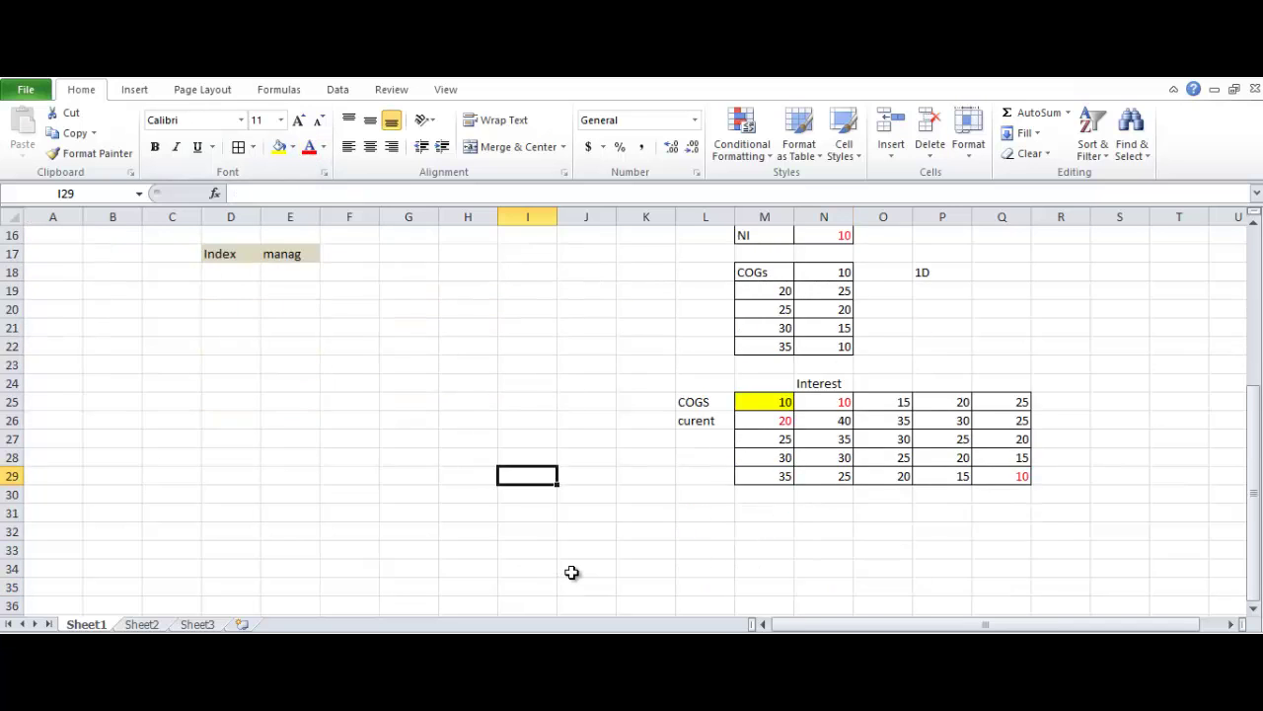
scroll(571, 571, up, 2)
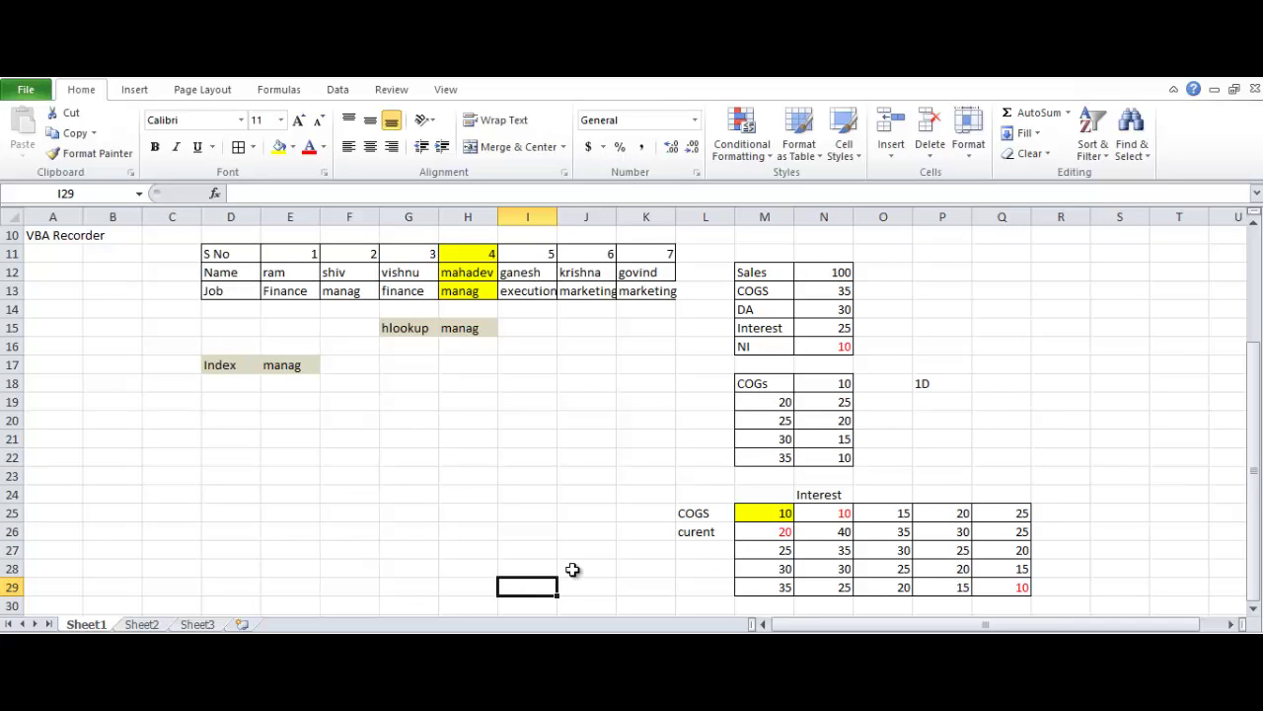
scroll(573, 549, up, 3)
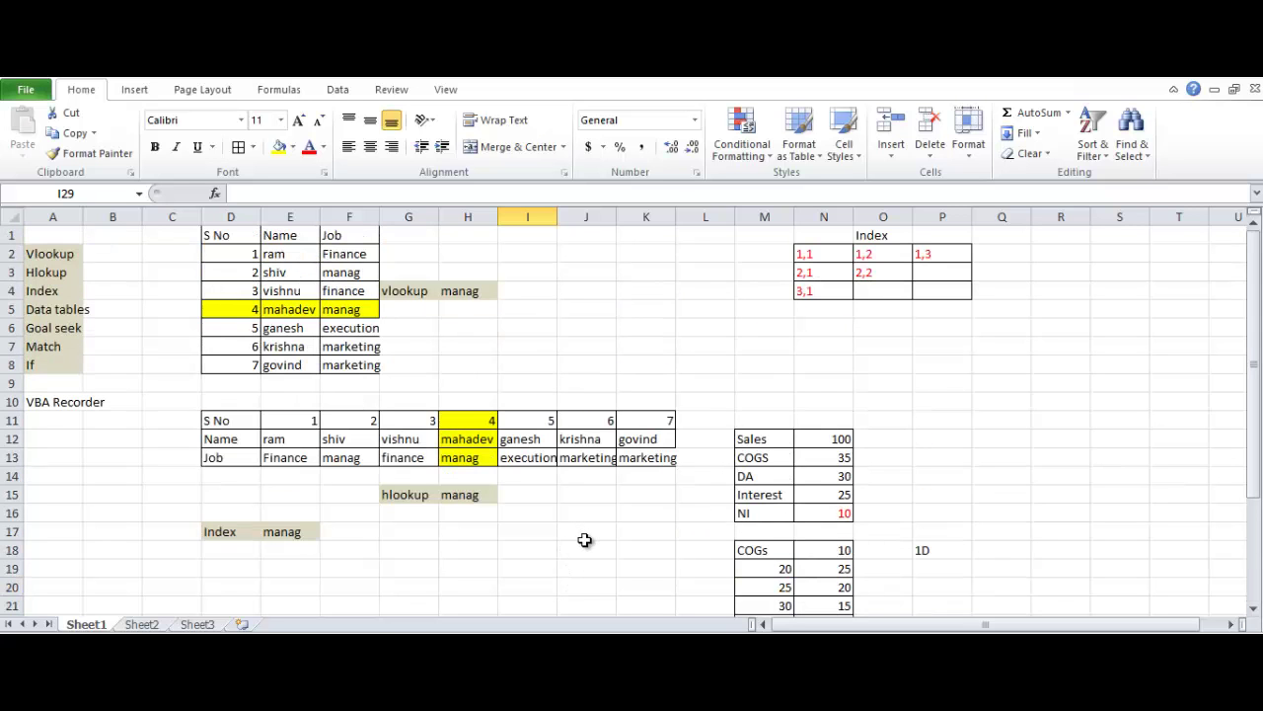
scroll(583, 545, down, 4)
scroll(790, 566, up, 1)
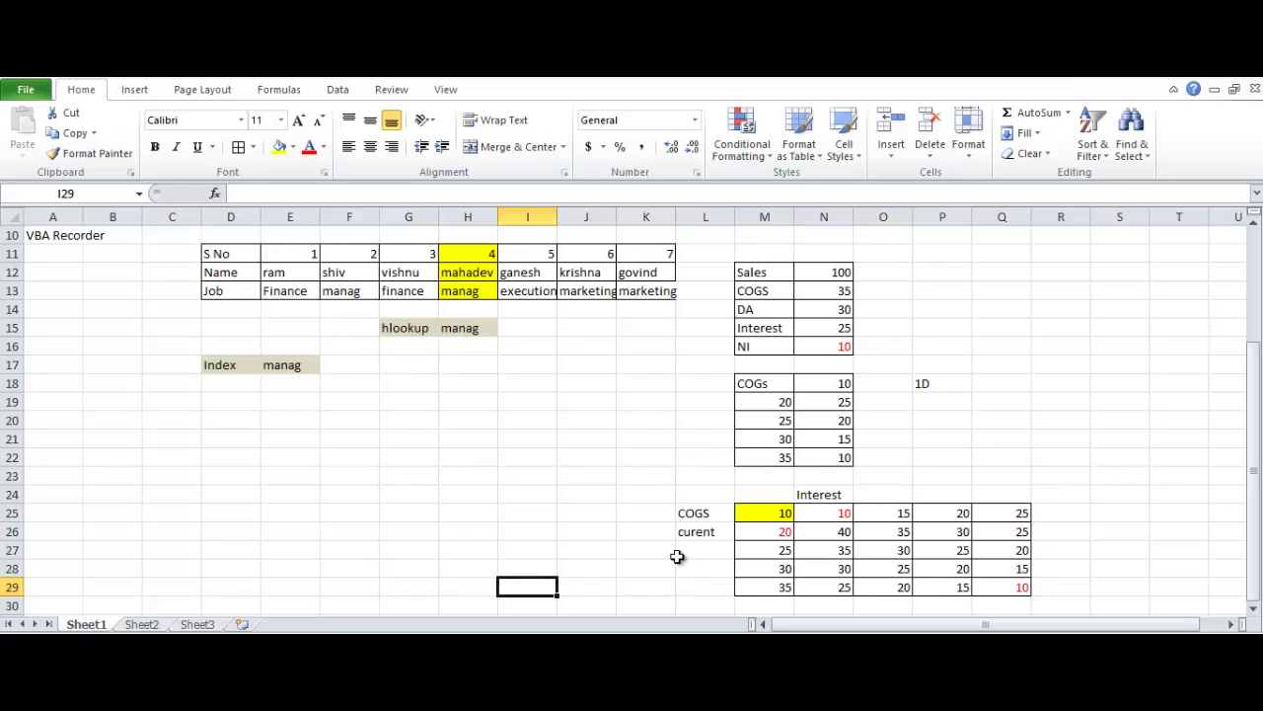
scroll(564, 571, up, 2)
scroll(557, 564, up, 1)
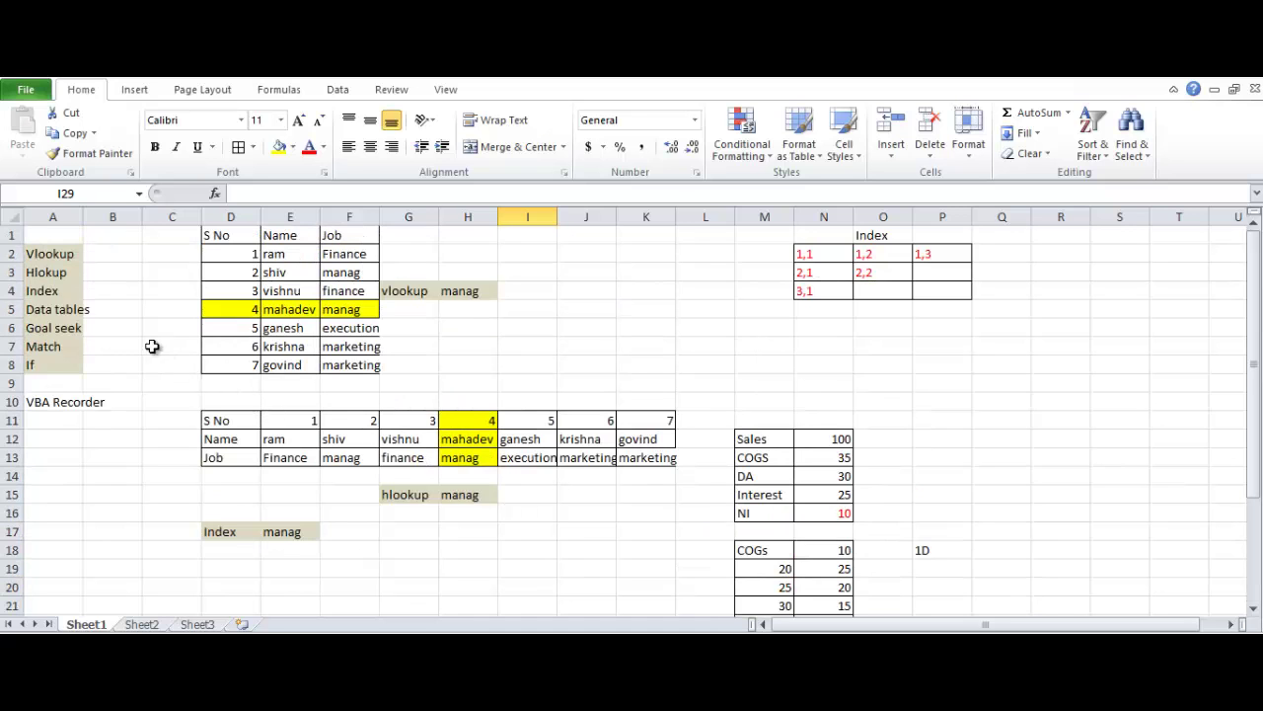
click(44, 311)
scroll(51, 332, down, 2)
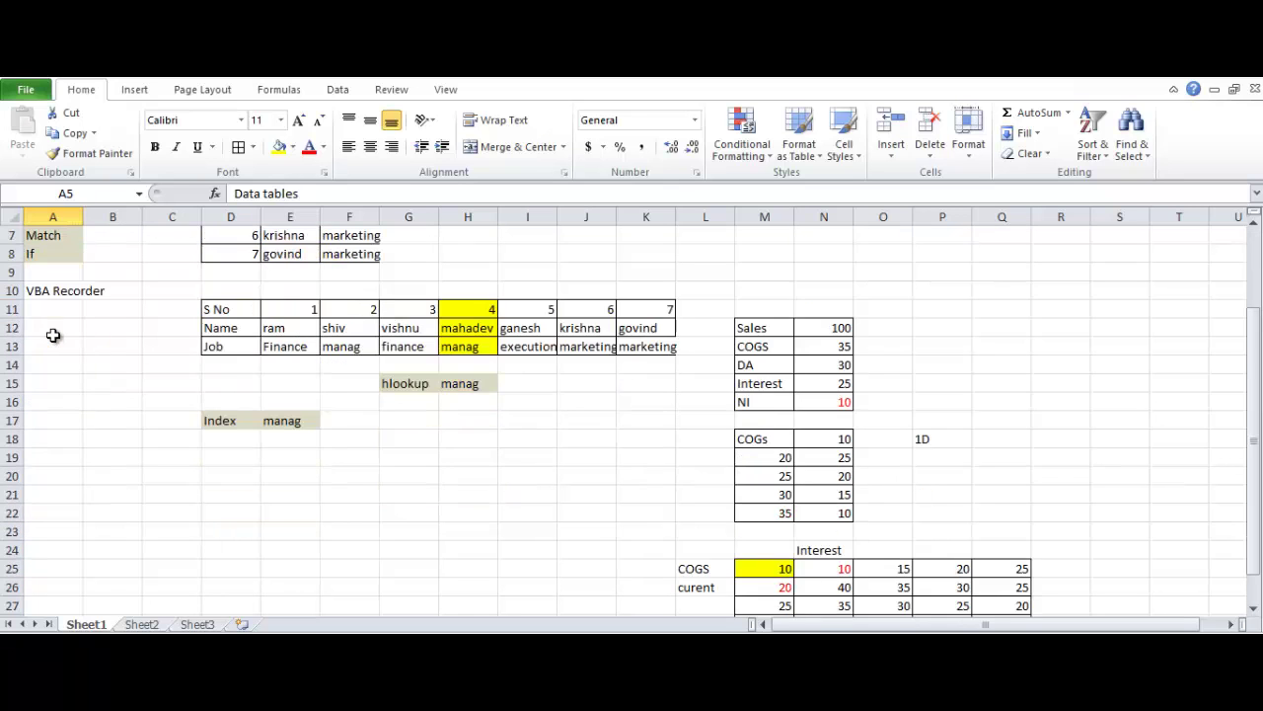
scroll(123, 384, up, 2)
click(104, 436)
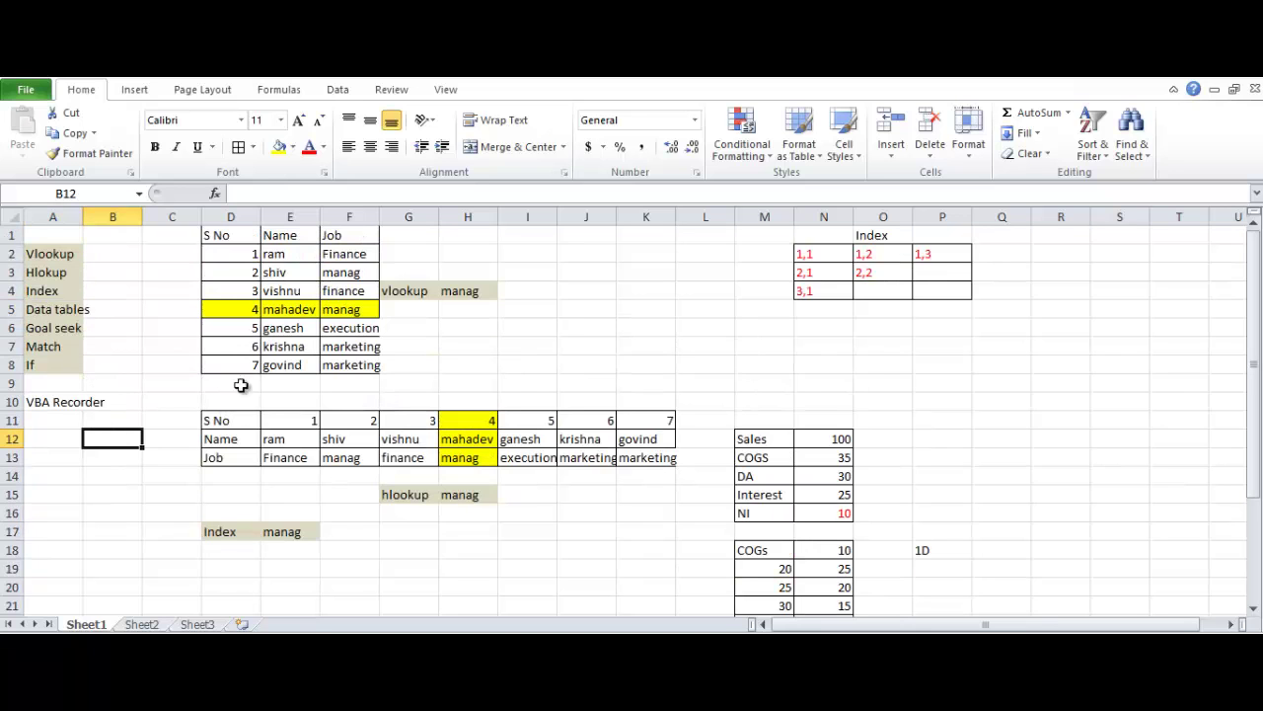
scroll(393, 466, down, 2)
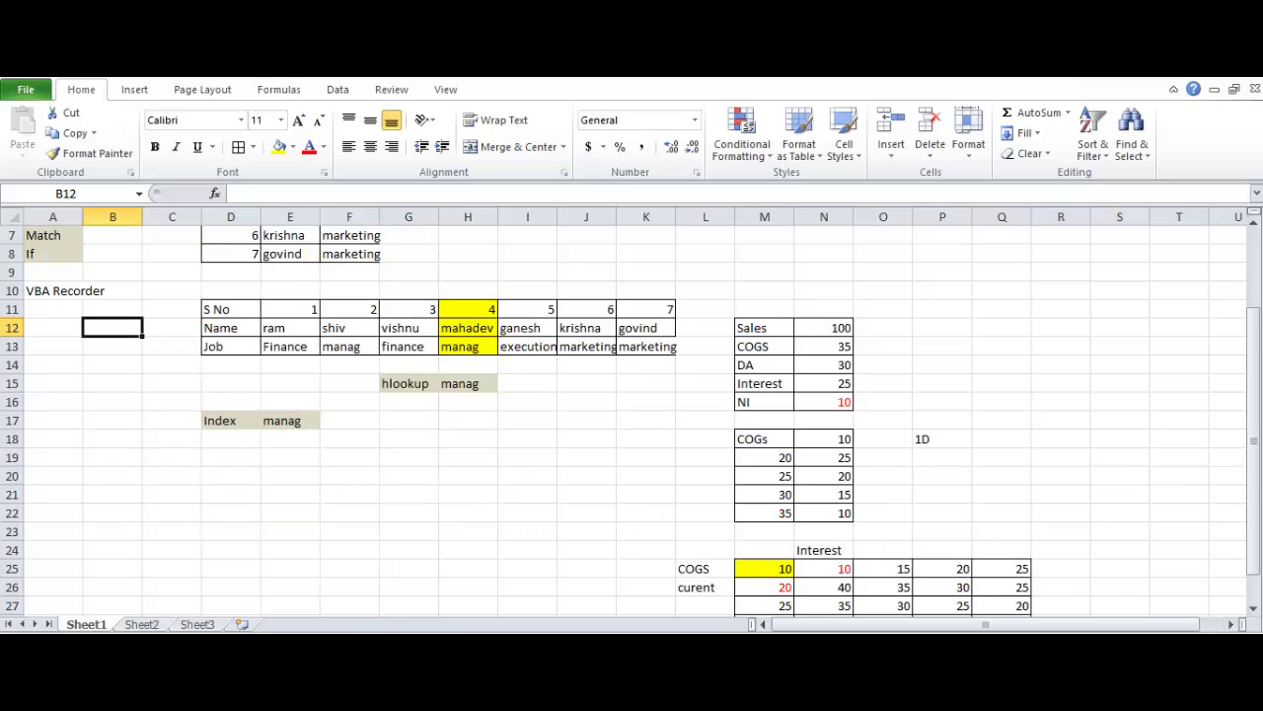
mouse_move(1262, 631)
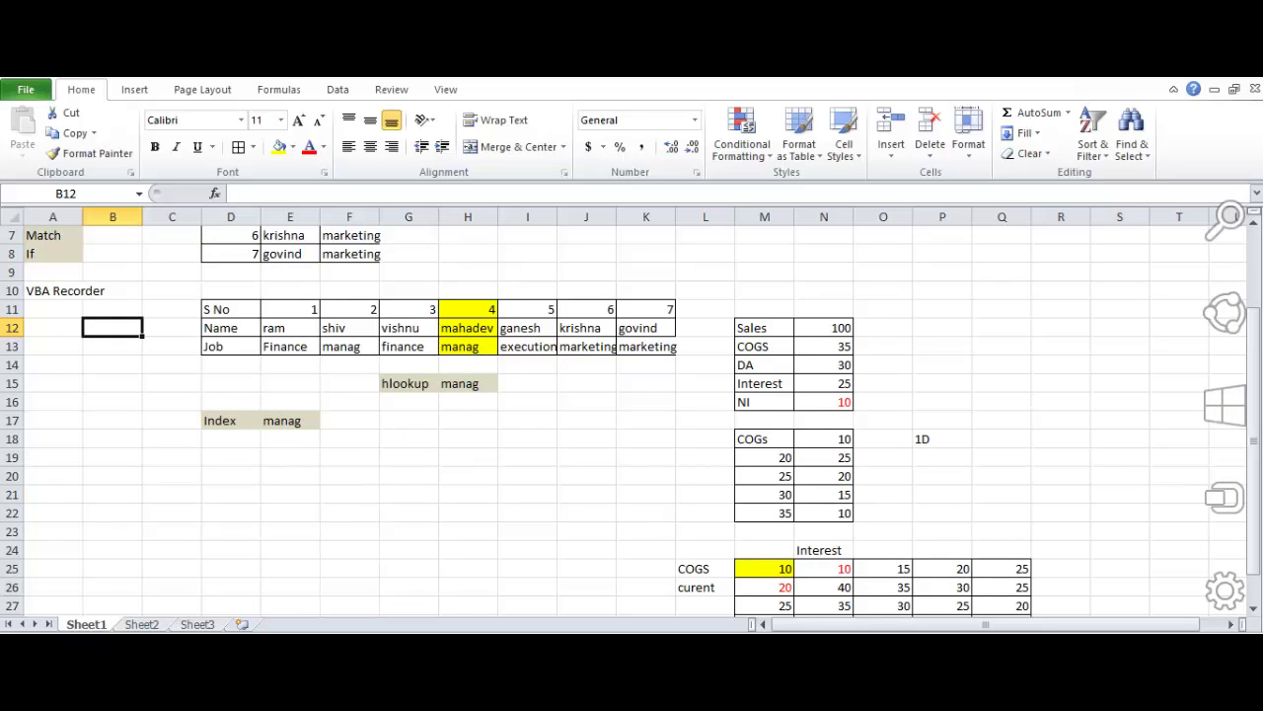